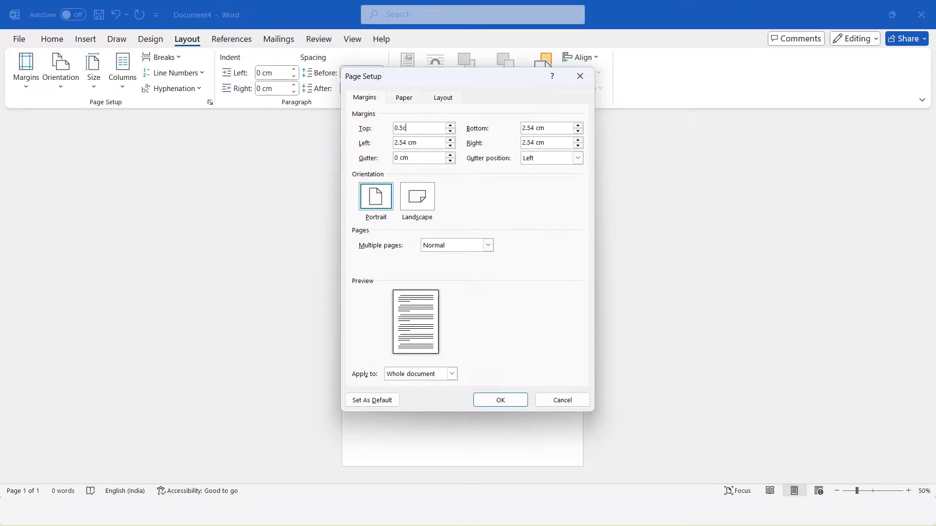
Copy the 0.5cm top margin value and paste it into the bottom margin field
drag(423, 128, 376, 125)
right_click(400, 128)
click(420, 150)
drag(554, 129, 509, 128)
right_click(529, 129)
click(538, 165)
Paste 0.5cm into the left and right margin fields and apply the page setup
drag(431, 140, 380, 140)
right_click(416, 146)
click(441, 183)
drag(548, 142, 522, 142)
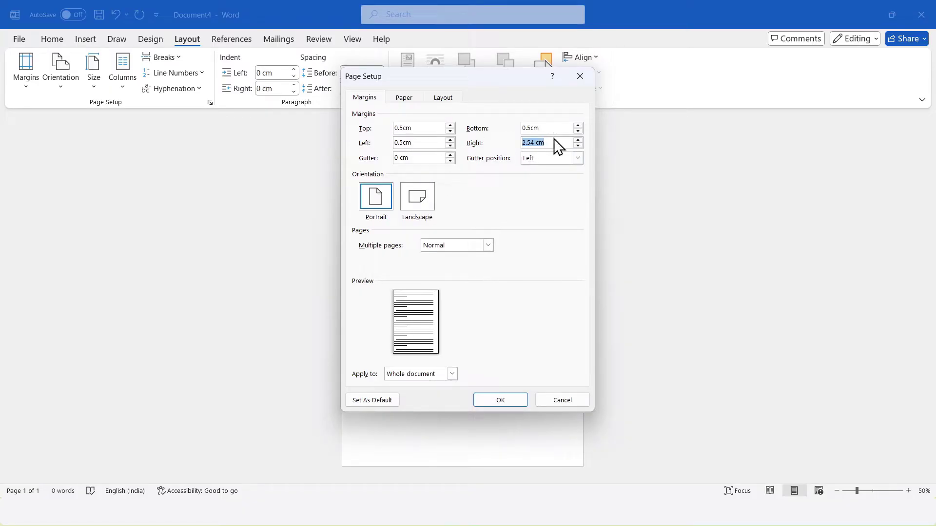
right_click(537, 143)
click(541, 180)
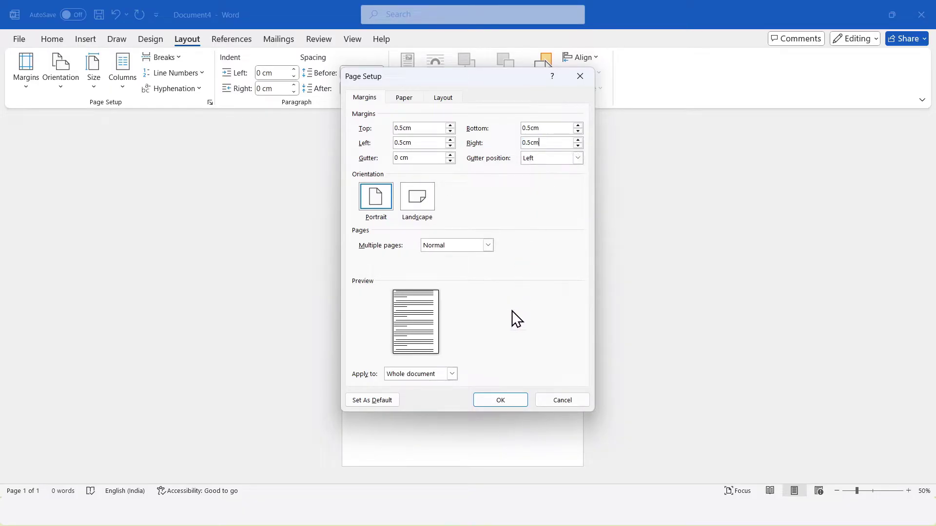
click(497, 397)
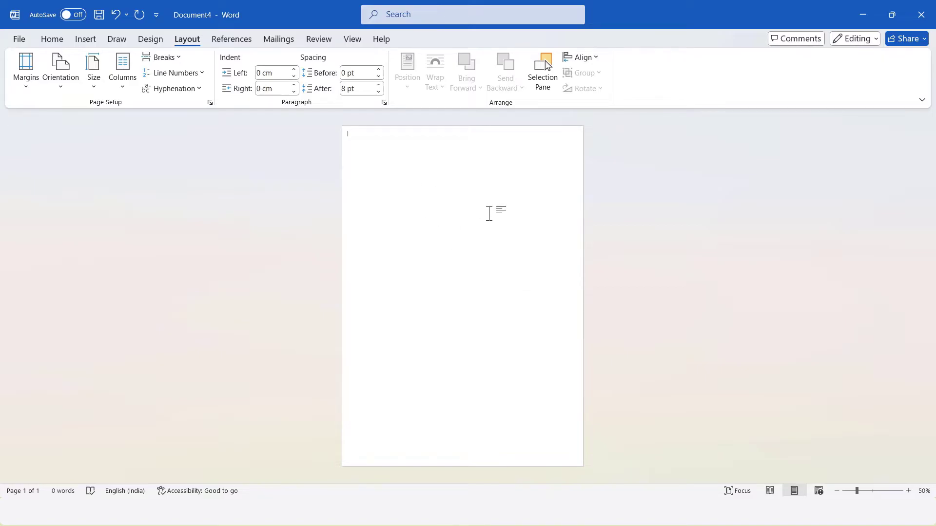
Draw a rectangle across the full width of the page's top edge, about 2.7 cm tall
click(93, 40)
click(182, 86)
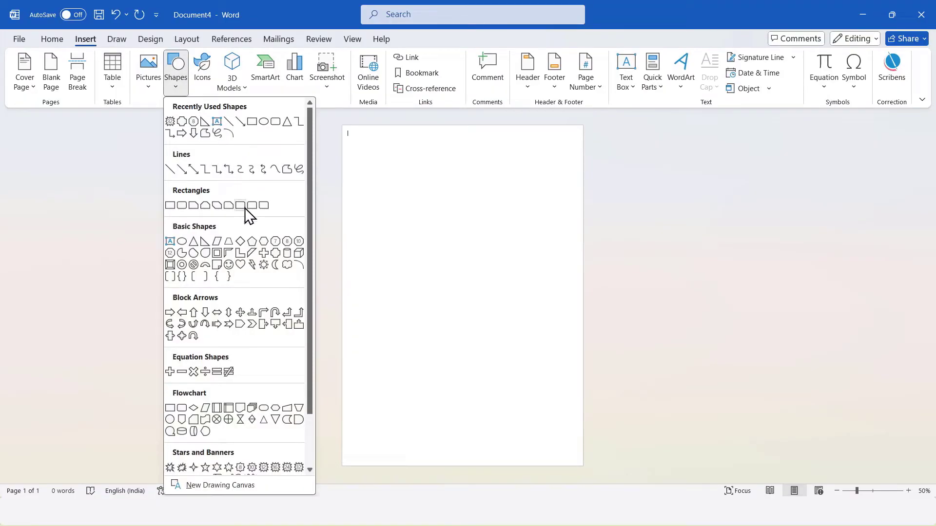
click(179, 207)
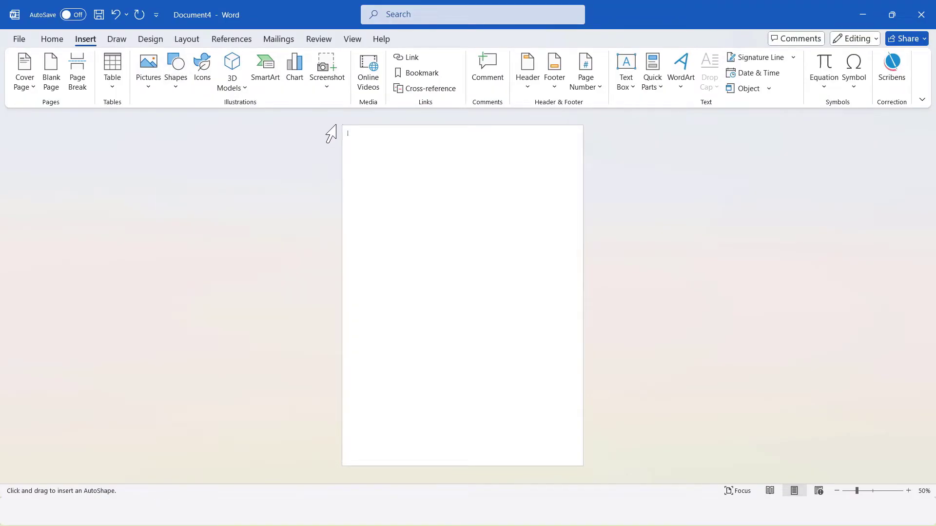
drag(343, 126, 584, 153)
click(884, 59)
click(884, 59)
click(884, 59)
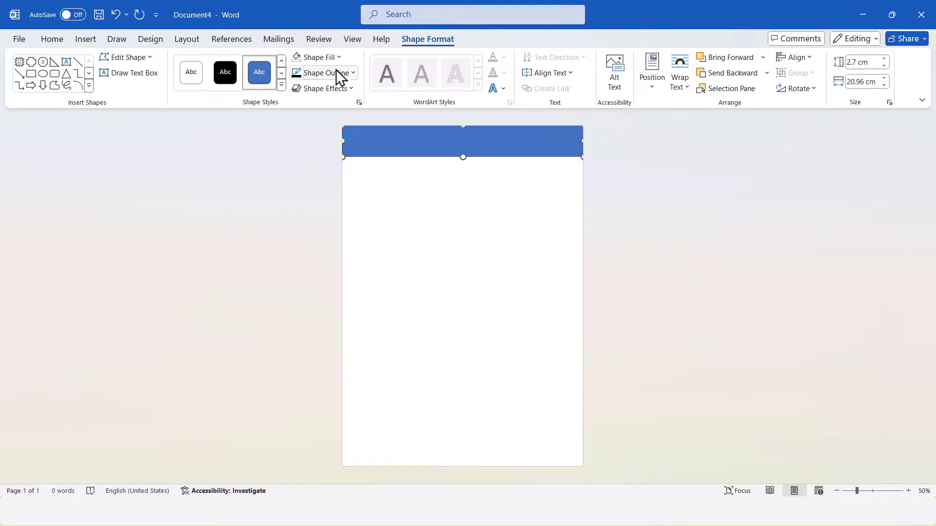
Fill the rectangle with red and remove its outline
click(318, 57)
click(317, 230)
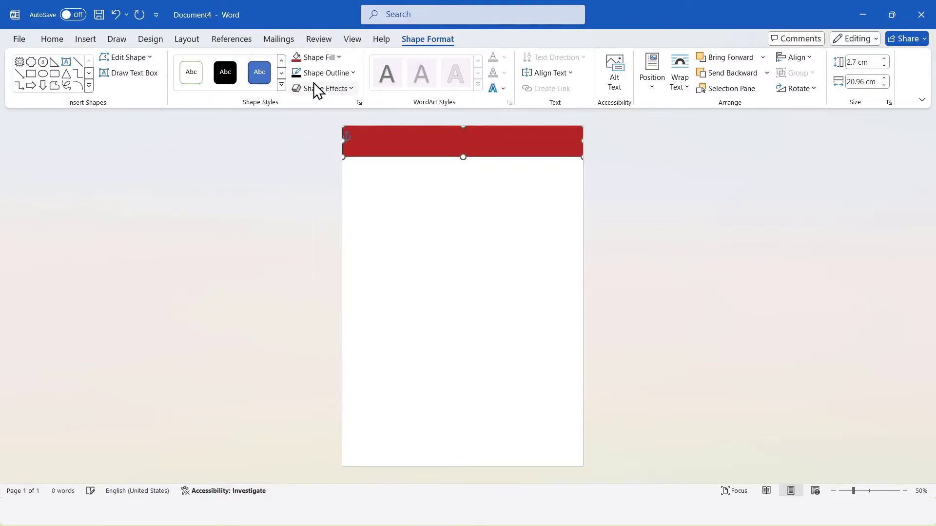
click(319, 72)
click(329, 265)
Widen the rectangle to about 21.97 cm so it reaches past the page's right edge
drag(342, 144, 339, 140)
click(584, 141)
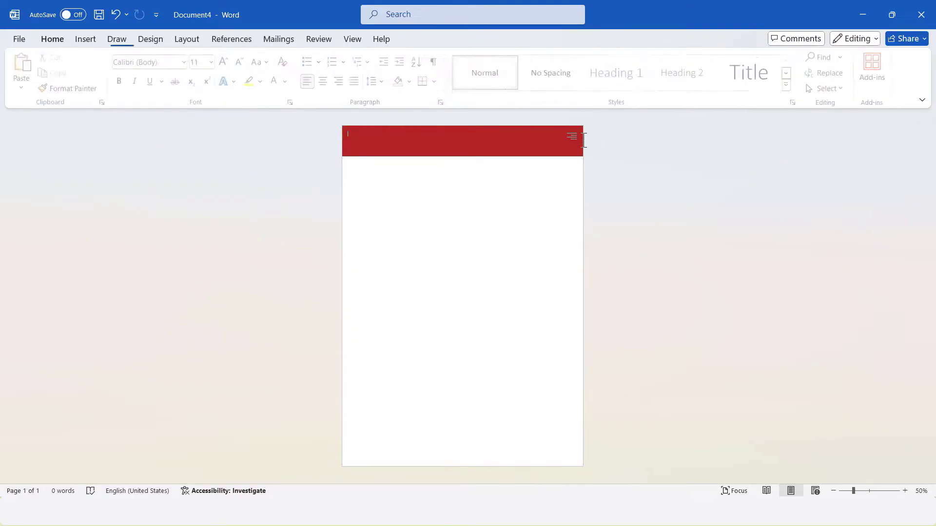
click(579, 141)
drag(584, 142, 594, 141)
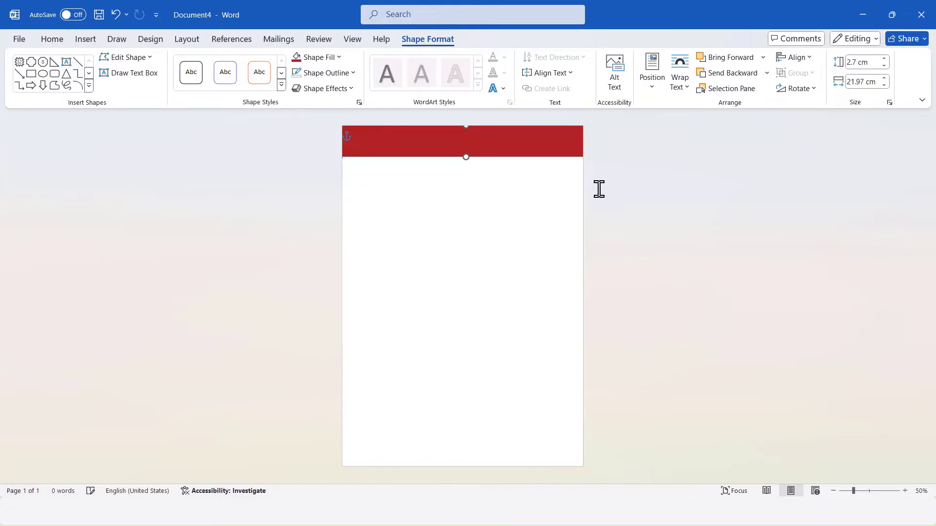
click(599, 190)
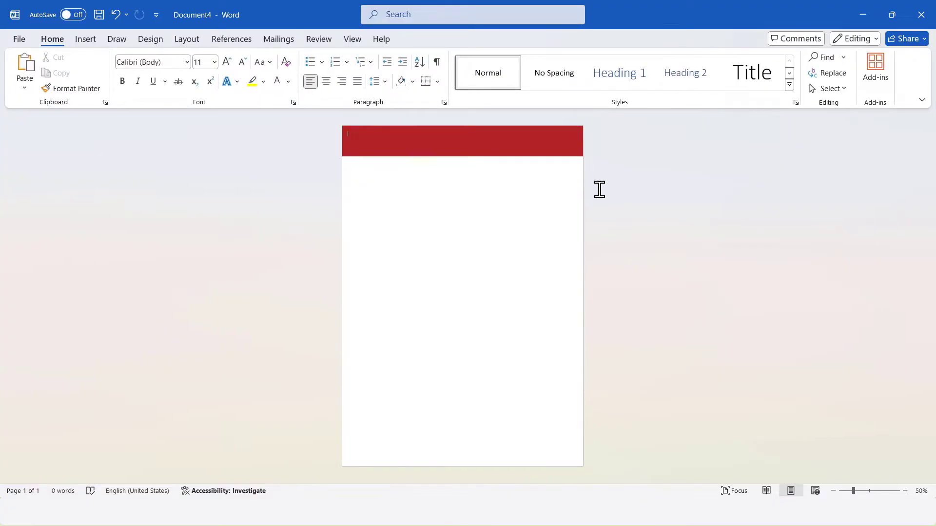
Duplicate the rectangle below the first one and set the copy's height to 1.8 cm
click(500, 139)
drag(499, 139, 498, 188)
click(436, 39)
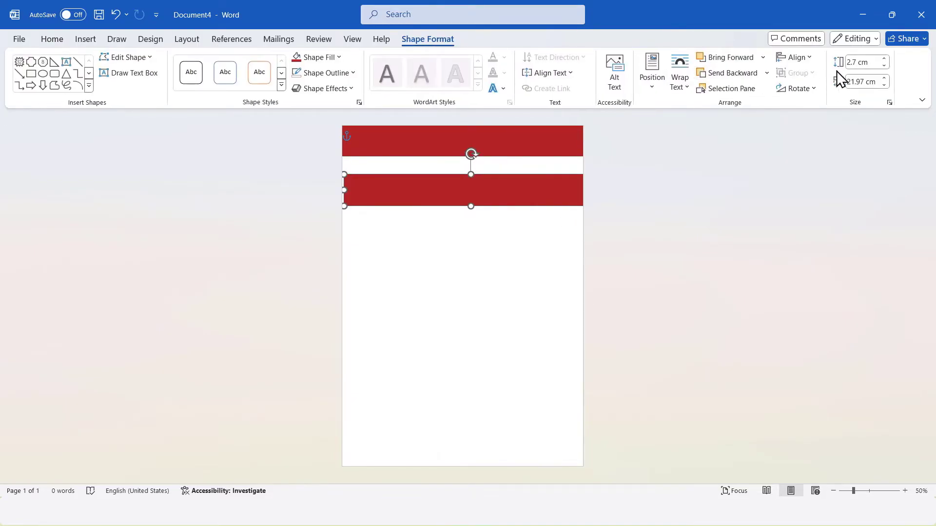
click(858, 61)
text(1)
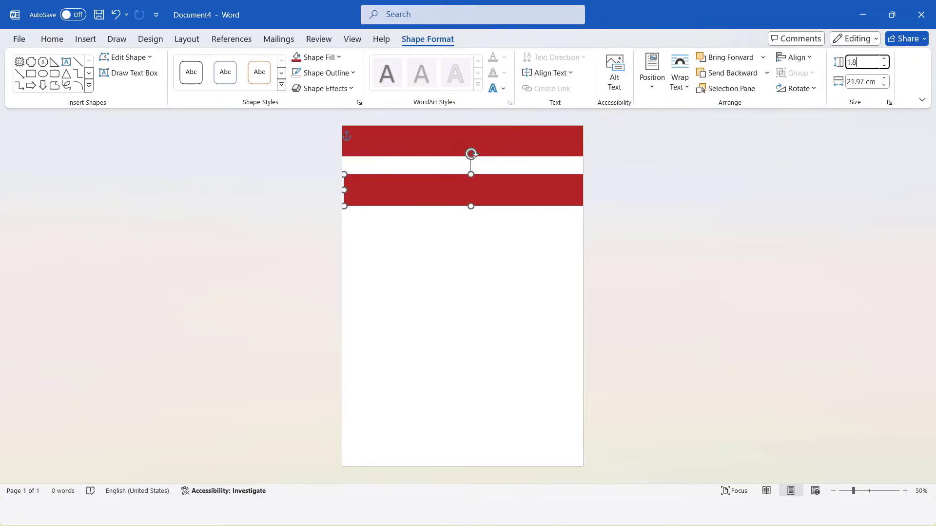
text(.8)
key(Return)
Fill the copy dark red, then duplicate it further down and fill the new copy black
click(339, 57)
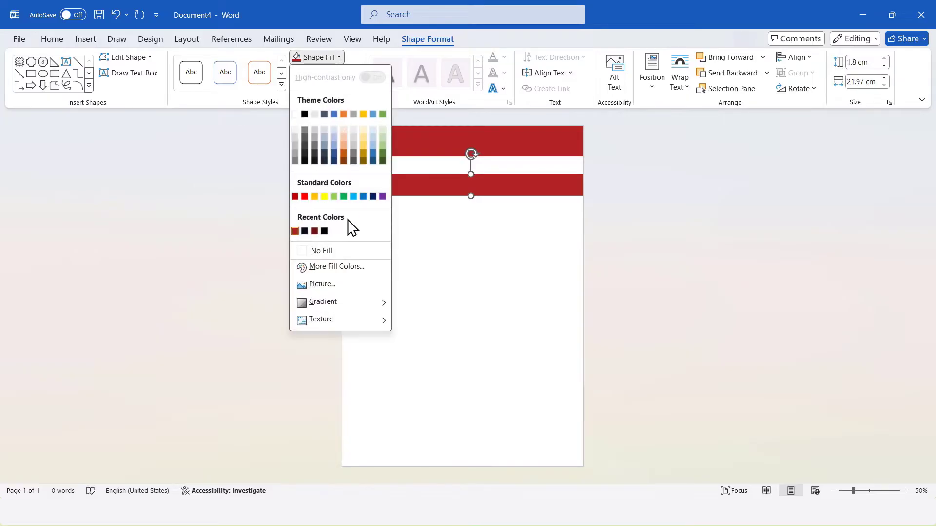
click(313, 232)
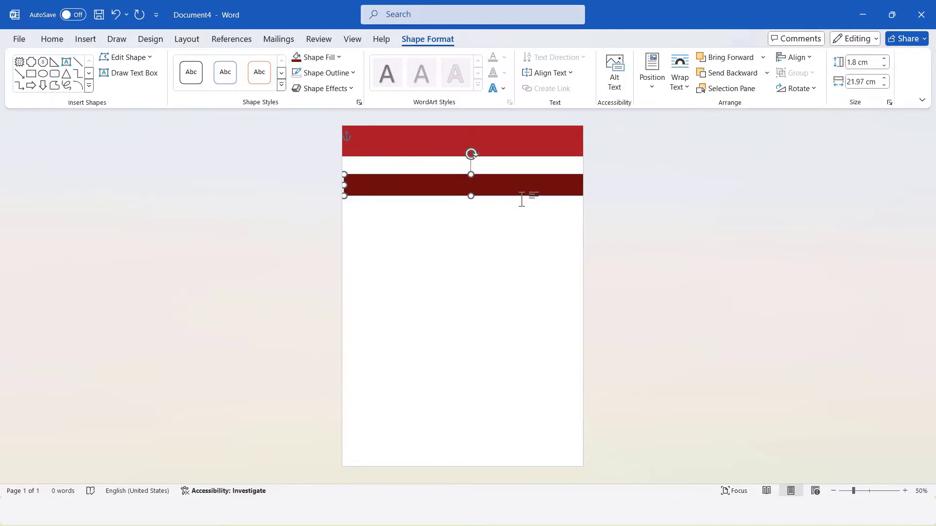
drag(520, 190, 517, 232)
click(338, 57)
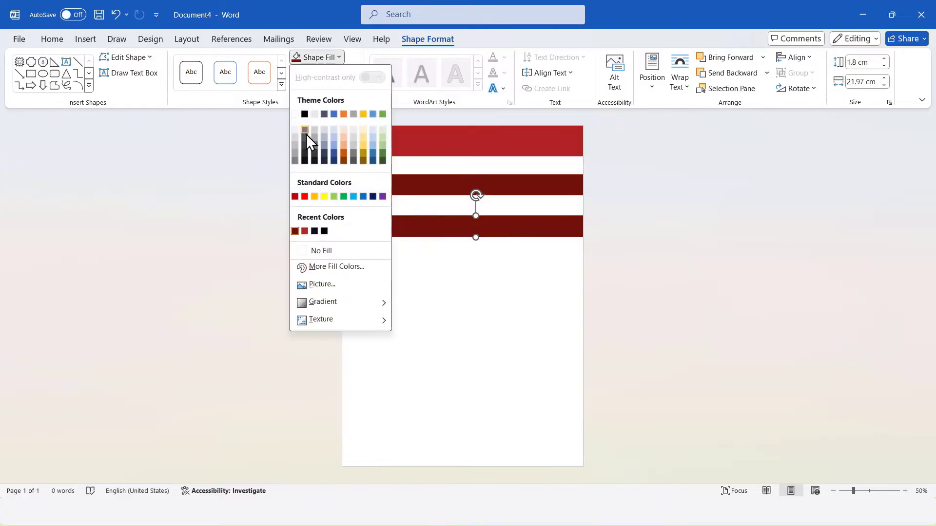
click(317, 235)
Select all three rectangles and align their tops
ctrl+click(475, 188)
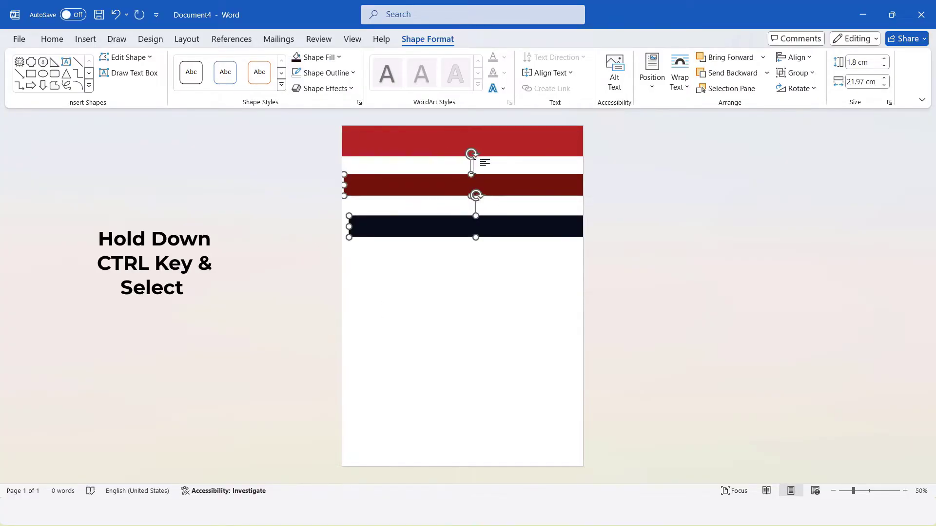
click(794, 57)
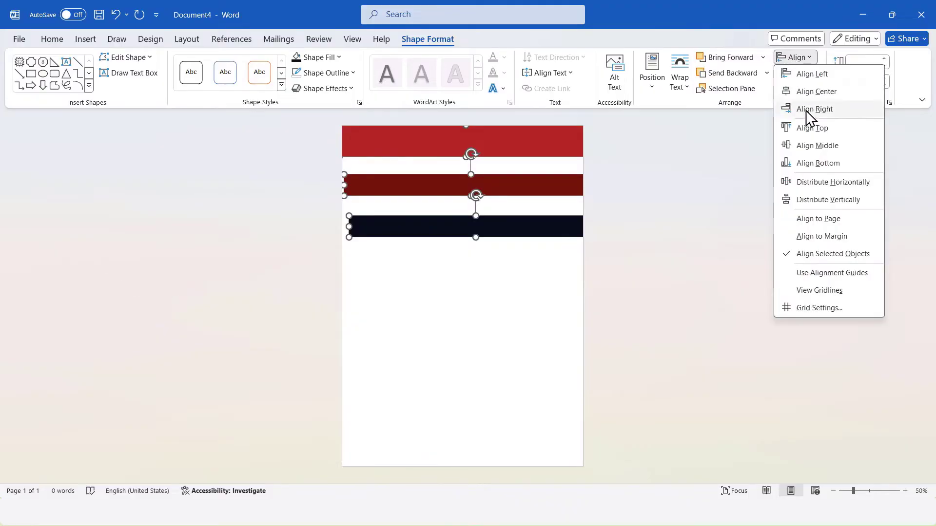
click(817, 132)
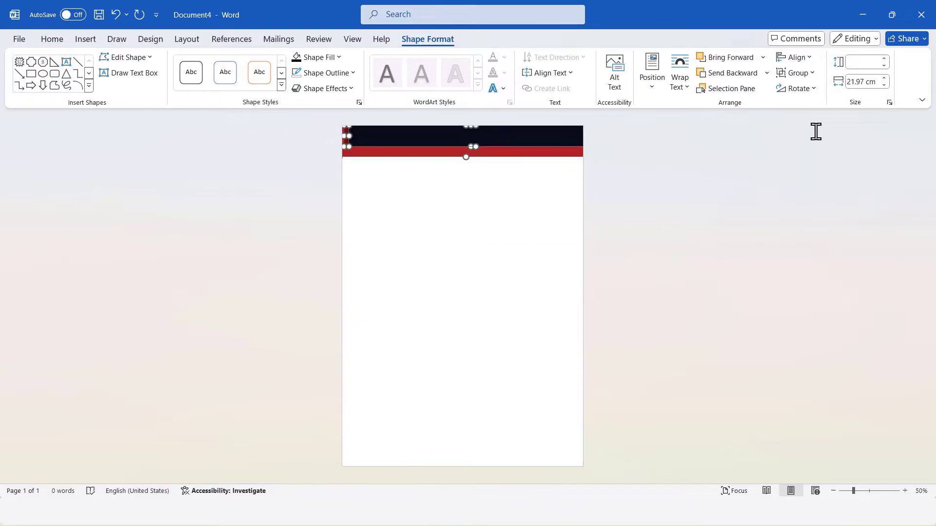
click(397, 152)
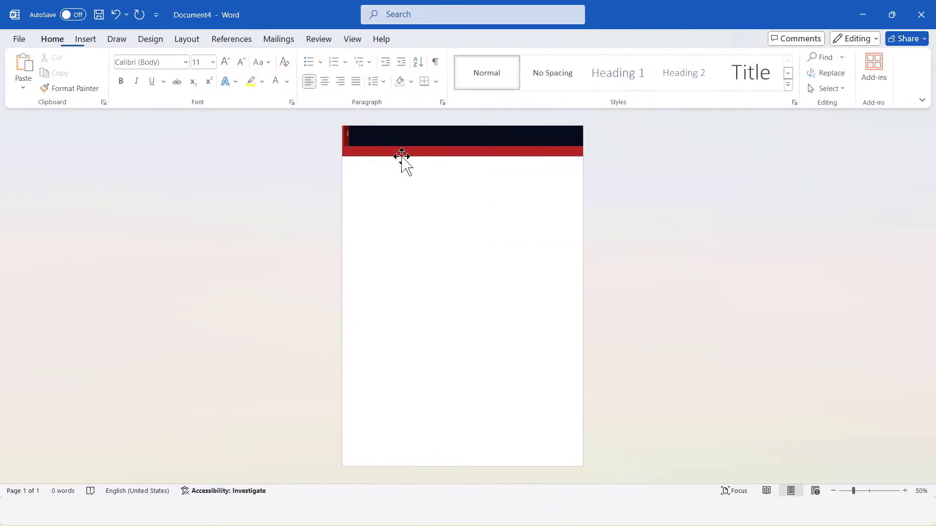
Set the black rectangle's height to 1 cm
click(463, 142)
click(865, 62)
text(1)
key(Return)
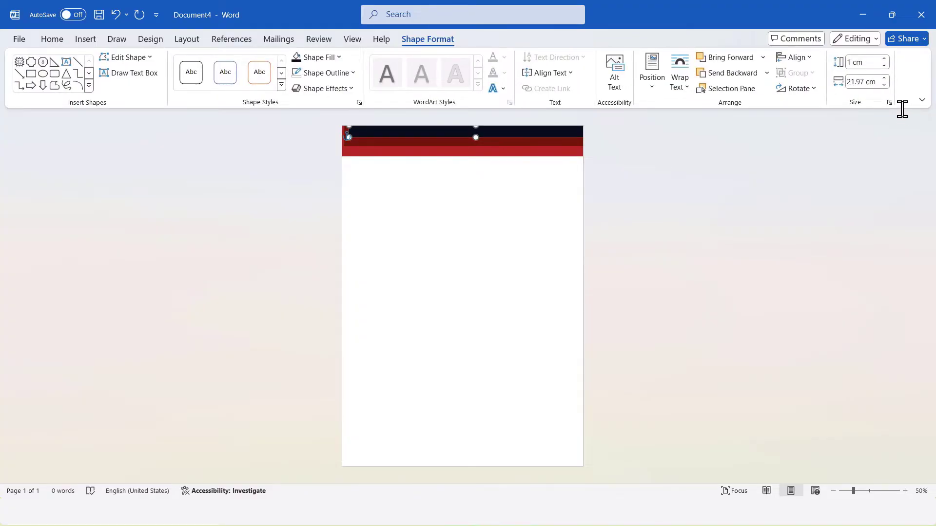
Select the three stacked bands and align them to center
click(489, 177)
click(468, 155)
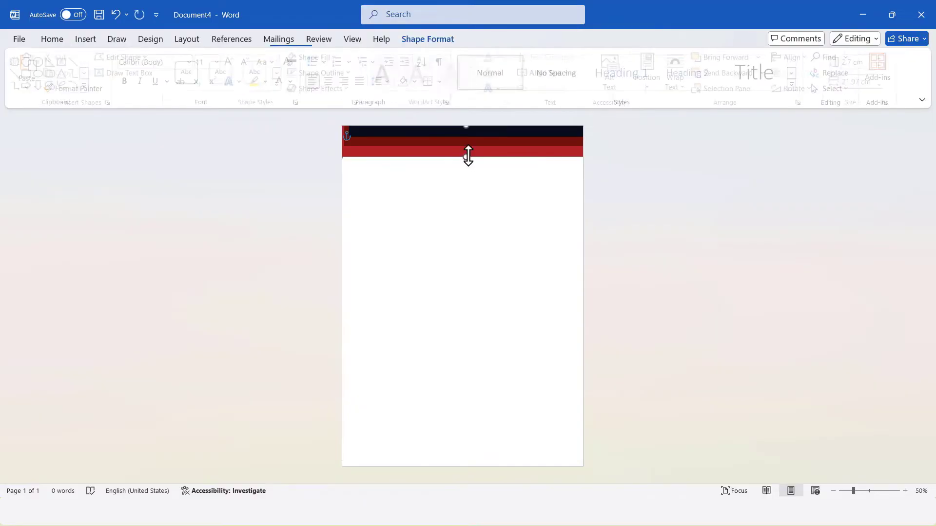
shift+click(493, 129)
click(795, 57)
click(813, 92)
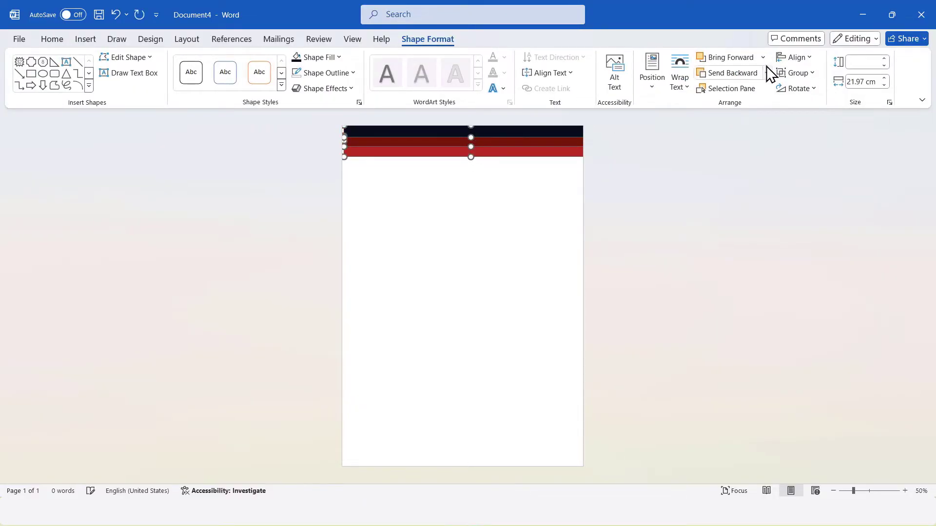
Group the three header bands into one object
right_click(515, 129)
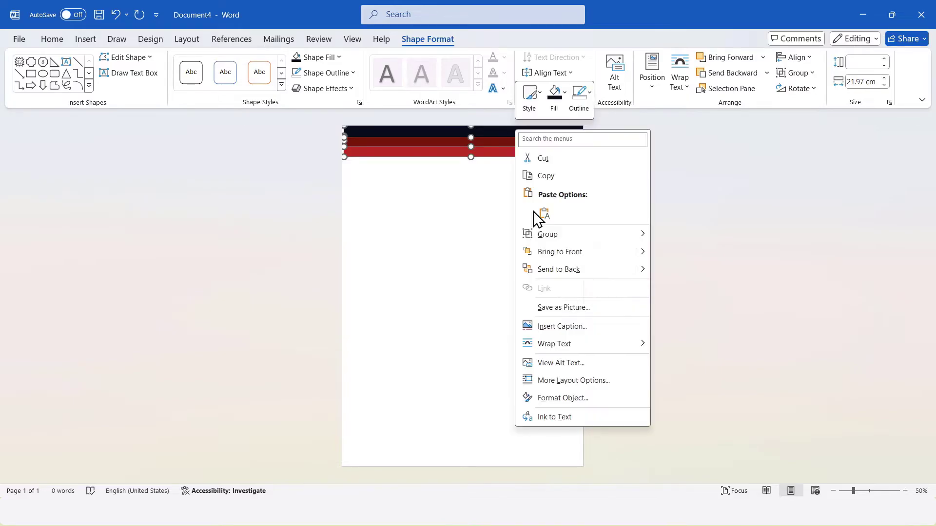
mouse_move(616, 236)
click(676, 236)
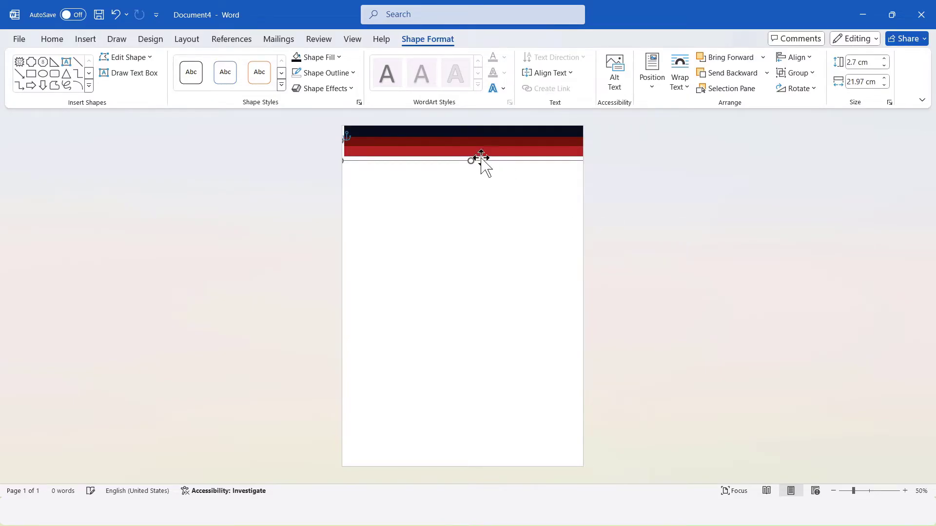
Center the grouped header horizontally on the page
click(784, 60)
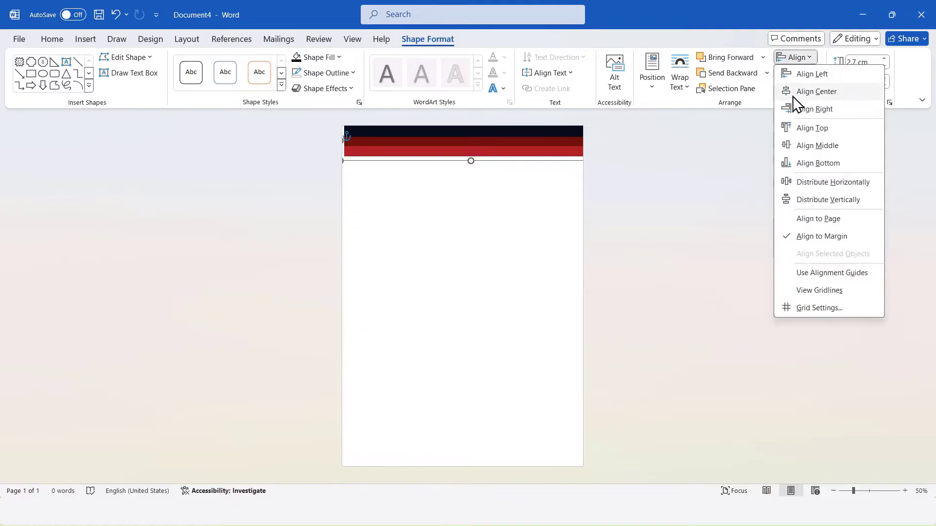
click(802, 94)
click(660, 190)
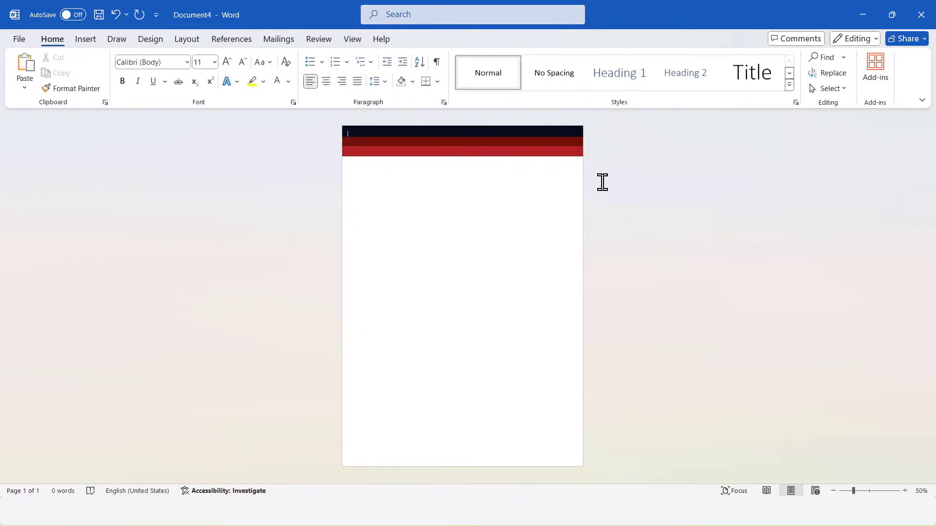
Duplicate the banded header as a vertical strip in the middle of the page
click(530, 128)
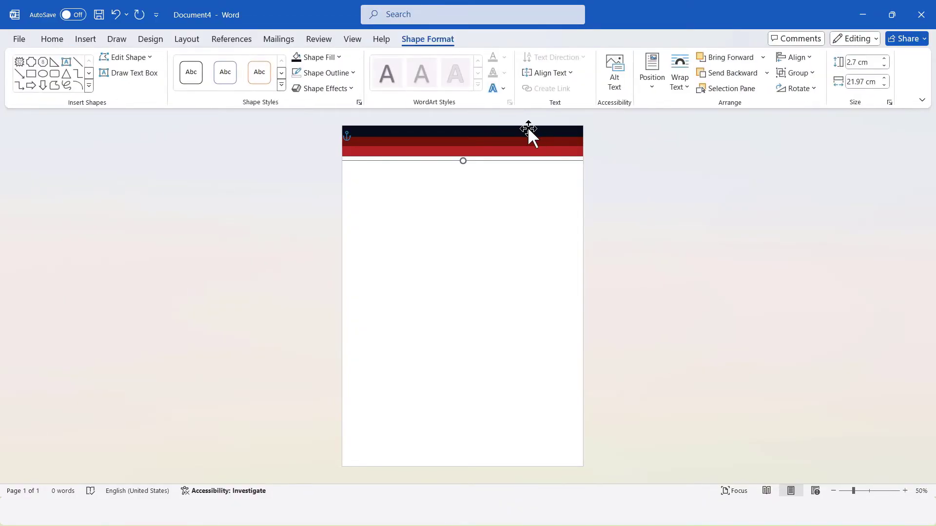
click(653, 166)
drag(508, 127, 466, 262)
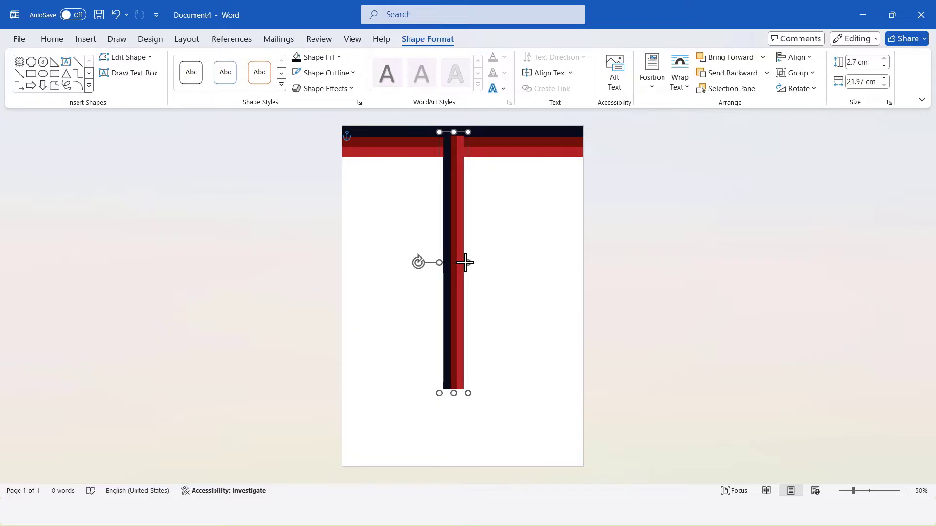
drag(463, 262, 460, 263)
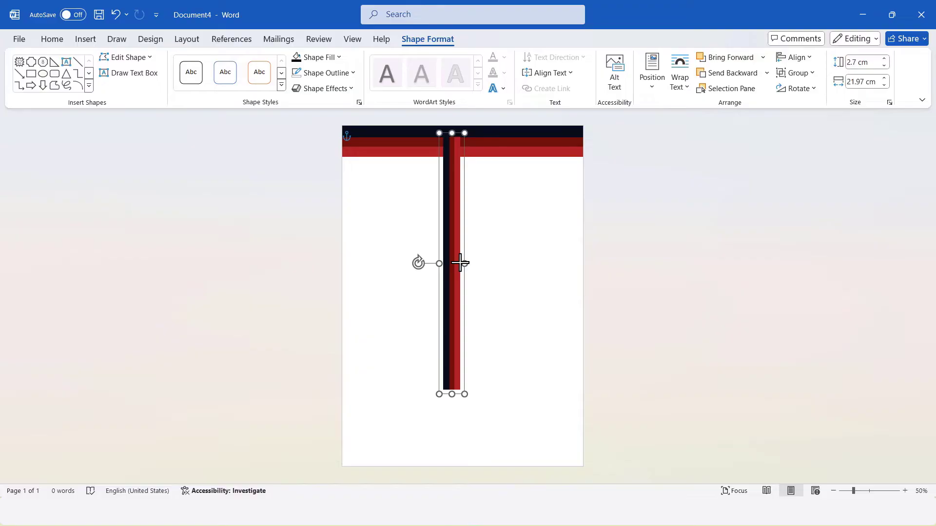
Move the vertical strip to the page's left edge and send it to the back
drag(451, 204, 350, 211)
right_click(350, 210)
click(438, 336)
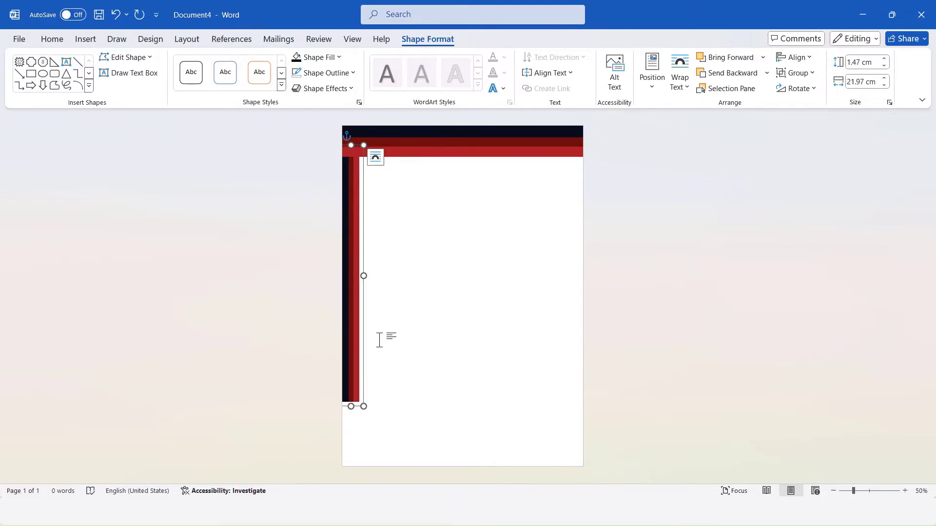
Stretch the left strip down to the bottom of the page
drag(363, 278, 361, 276)
drag(352, 406, 347, 474)
click(417, 297)
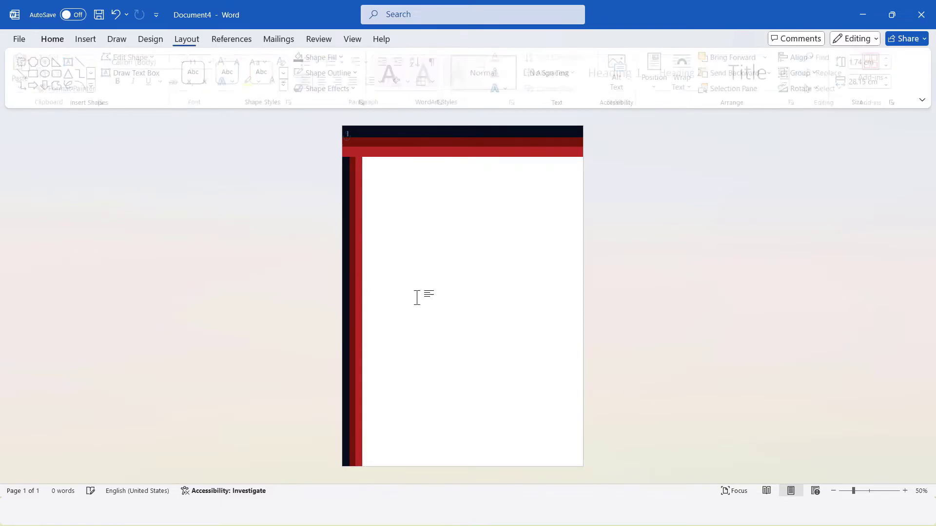
Copy the left strip to the page's right edge and flip the copy horizontally
click(359, 210)
drag(361, 213, 565, 208)
click(810, 91)
click(801, 155)
Send the right strip to the back
right_click(568, 209)
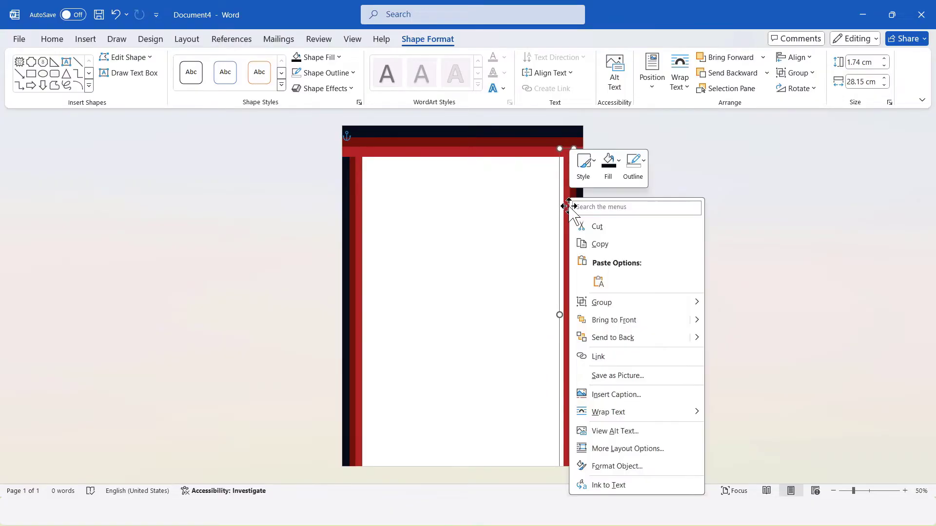
click(600, 337)
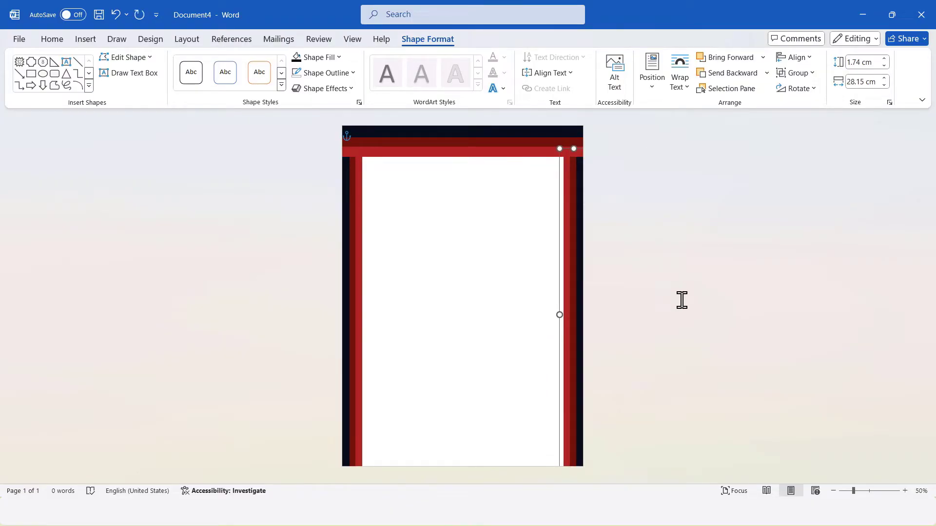
click(709, 248)
Select both side strips and align their tops
click(574, 208)
ctrl+click(355, 193)
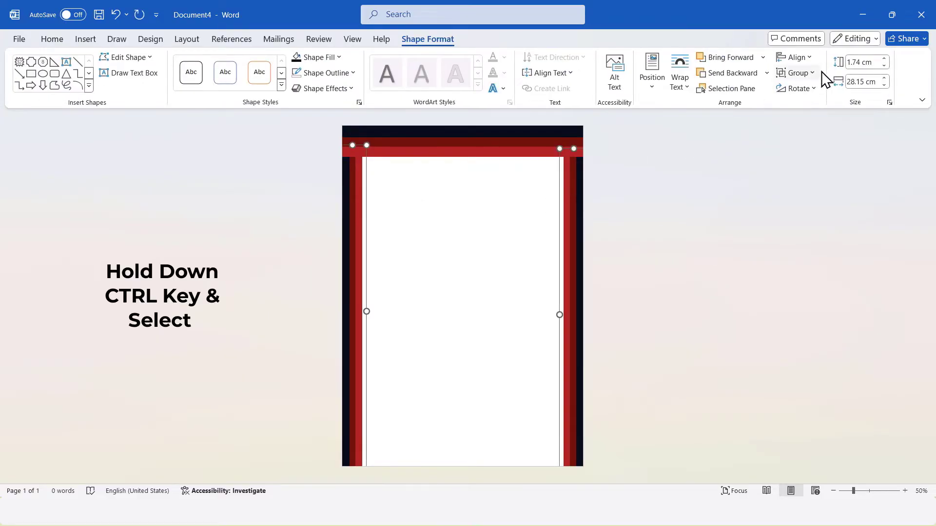
click(799, 61)
click(801, 132)
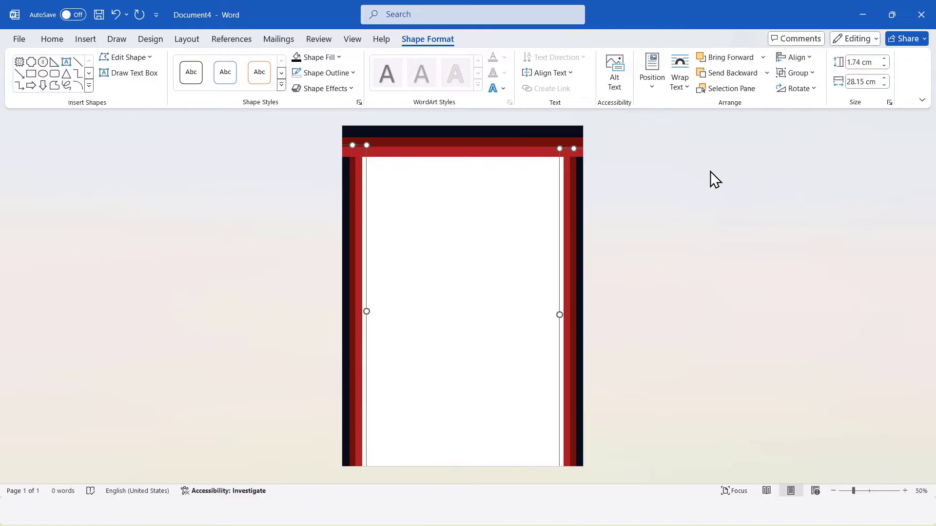
Draw a text box near the top of the page and enter the text 'company name'
click(756, 155)
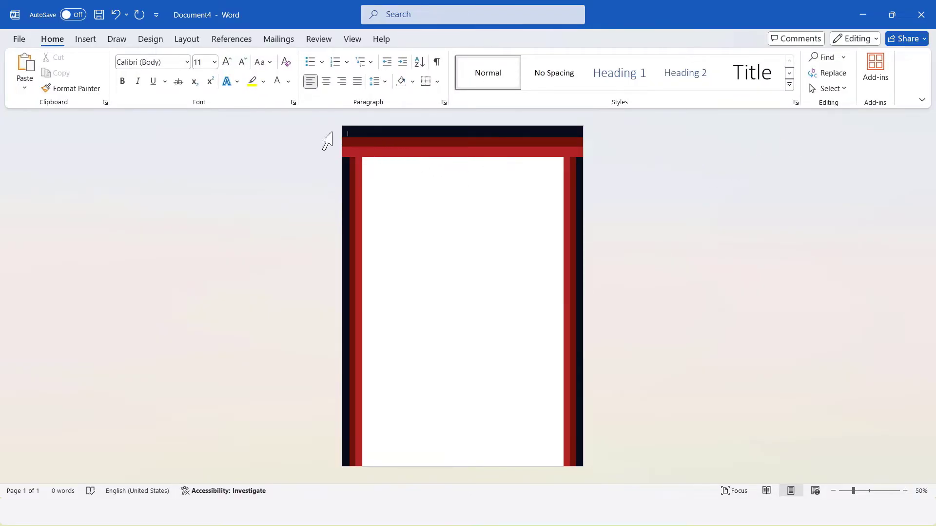
click(96, 40)
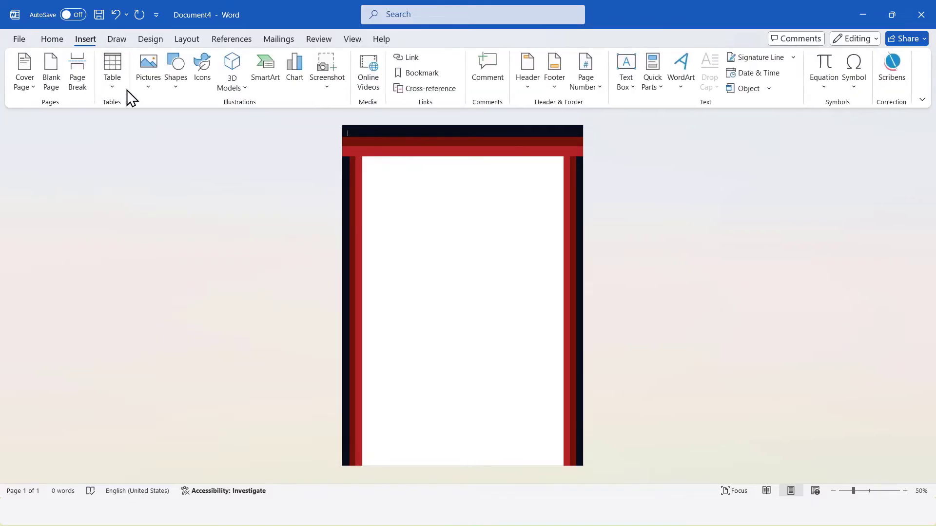
click(173, 87)
click(170, 241)
drag(392, 179, 521, 207)
text(company name)
Set the text box text to Montserrat Black at 36 pt
key(ctrl+a)
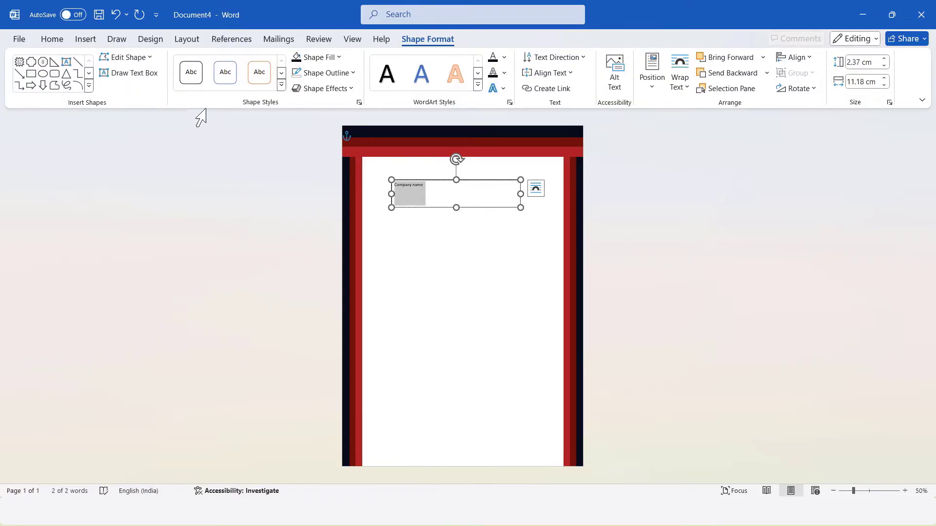
click(59, 41)
click(210, 59)
text(36)
key(Return)
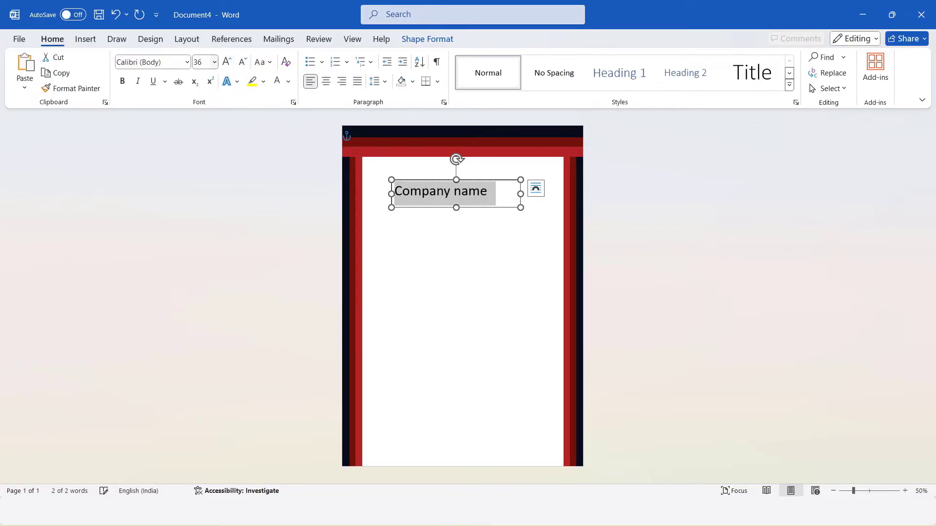
click(156, 63)
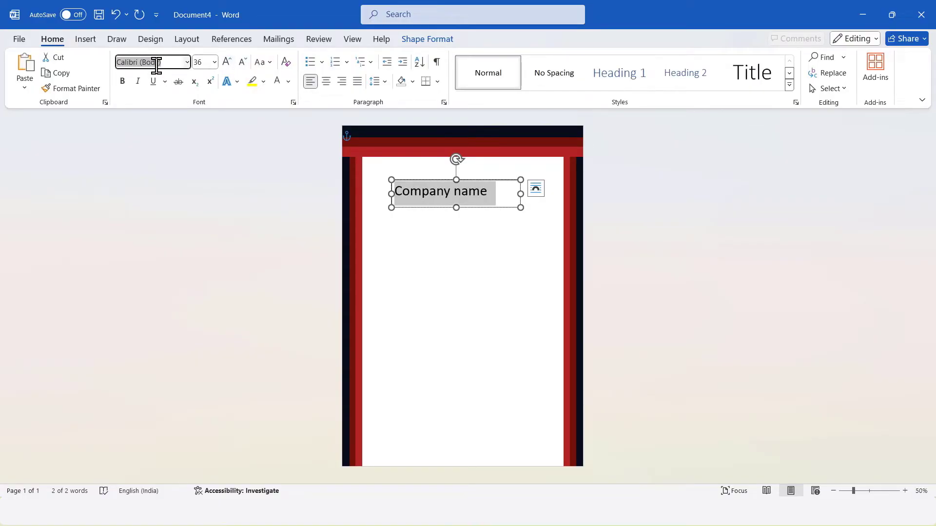
text(Montserrat Black)
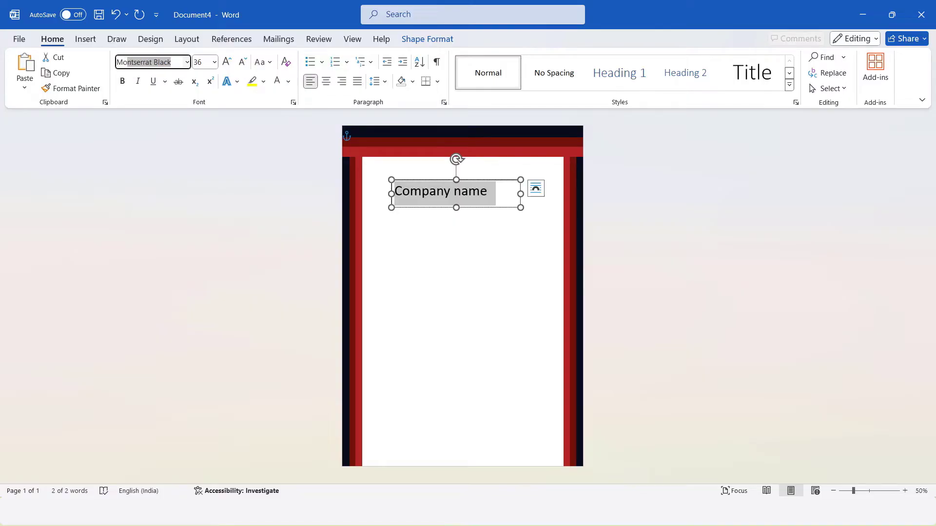
key(Return)
Change the company name text to UPPERCASE and colour it dark red
click(262, 62)
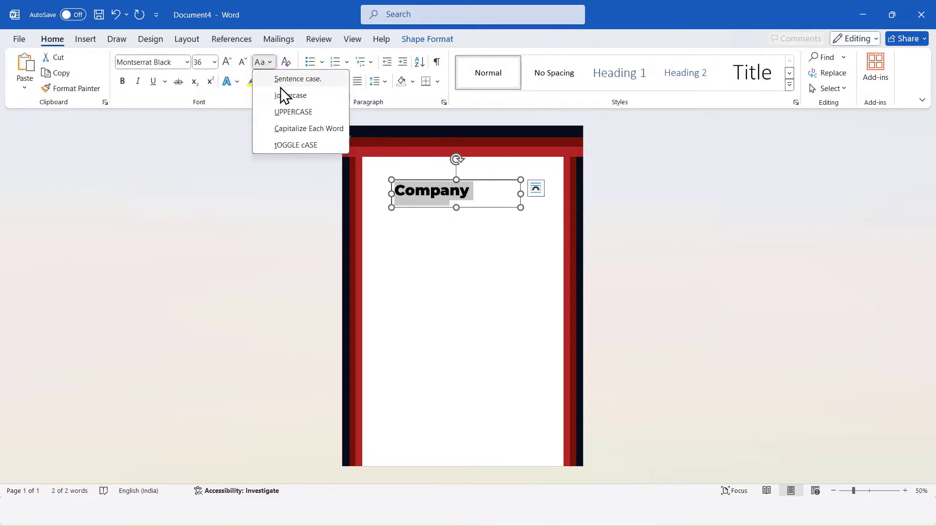
click(277, 112)
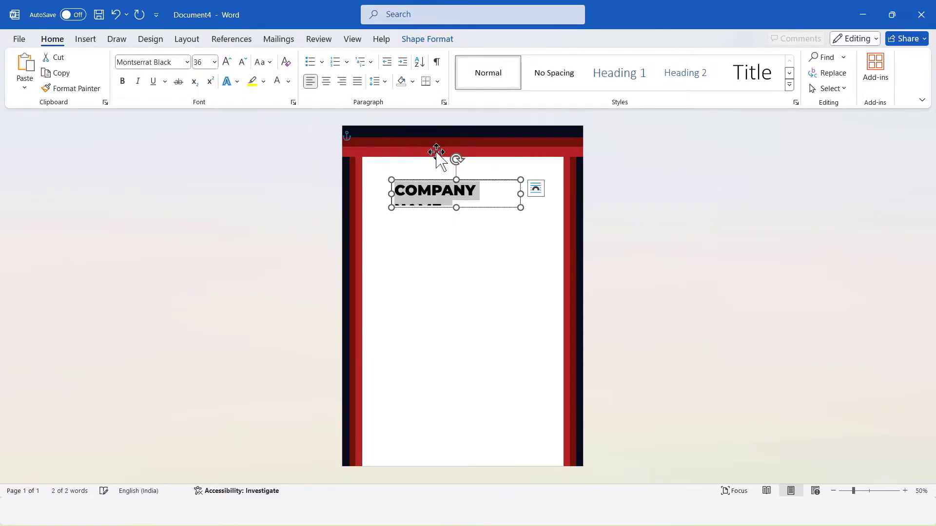
click(291, 86)
click(293, 271)
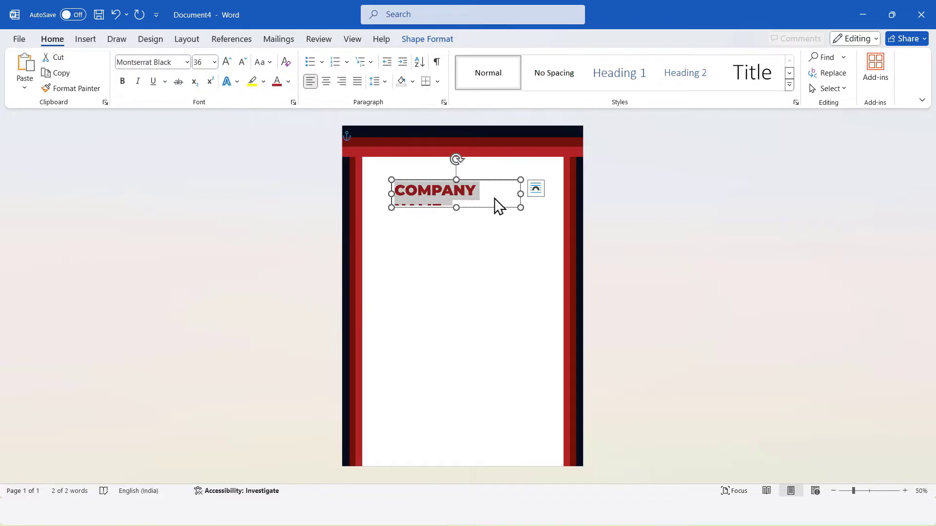
Widen the text box so the name fits on one line and center the text
drag(518, 195, 539, 194)
click(316, 86)
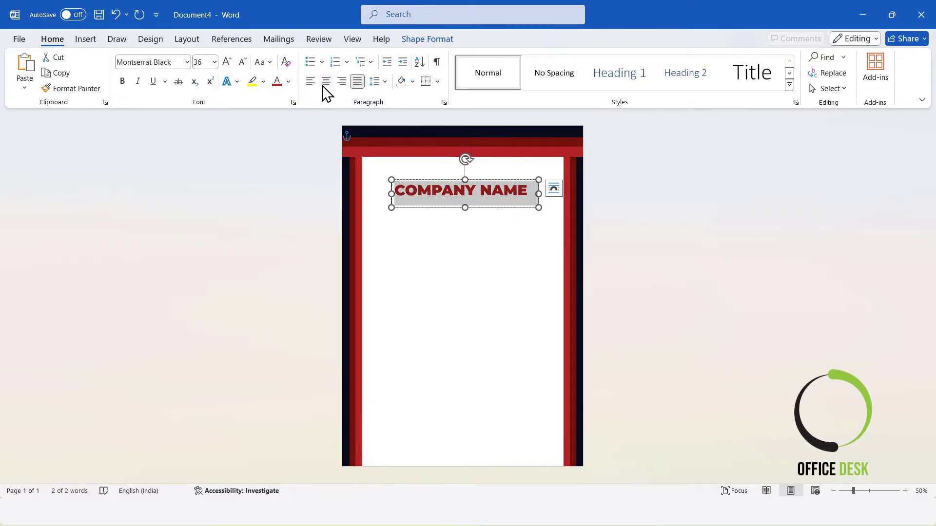
click(329, 82)
Align the company name text box to the horizontal center of the page
click(420, 38)
click(794, 57)
click(813, 92)
Remove the fill and the outline from the company name text box
click(314, 60)
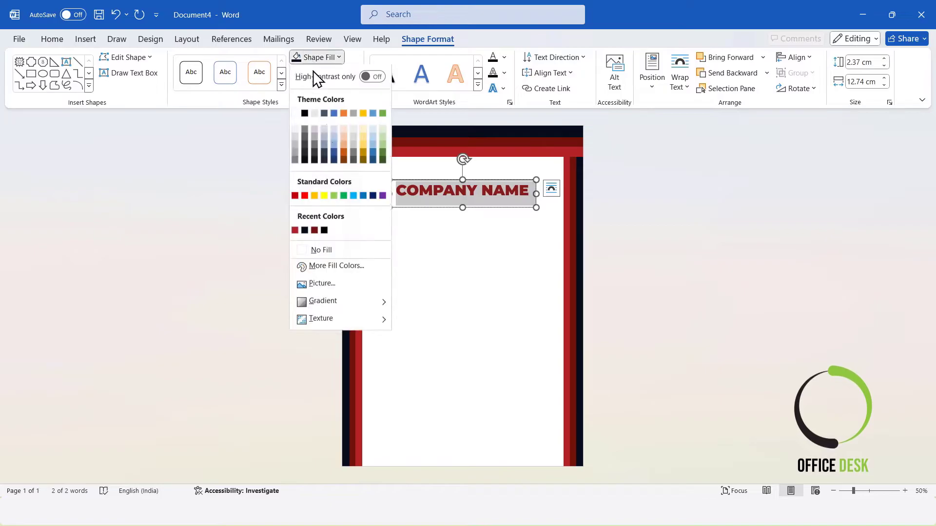
click(330, 254)
click(326, 73)
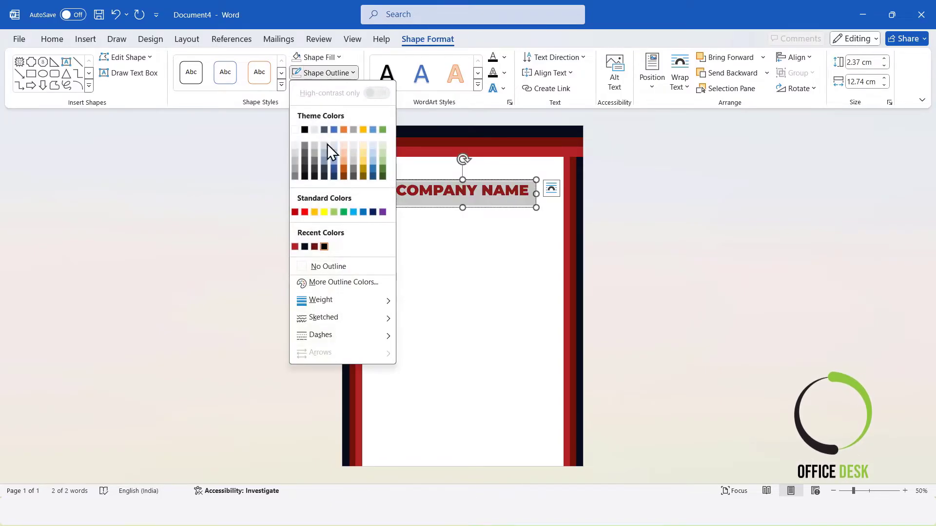
click(316, 267)
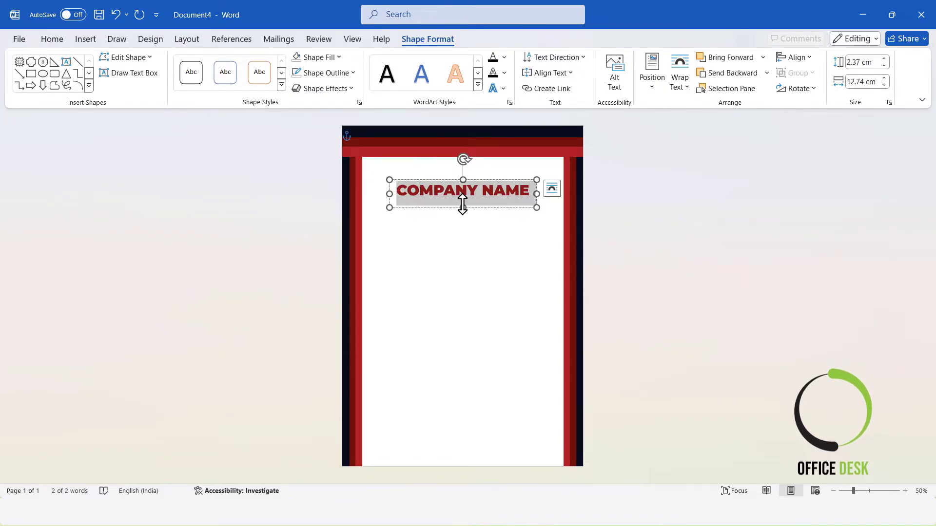
Shrink the text box height to about 1.8 cm and center it horizontally again
mouse_move(463, 204)
mouse_down()
mouse_move(478, 189)
mouse_move(478, 201)
mouse_up()
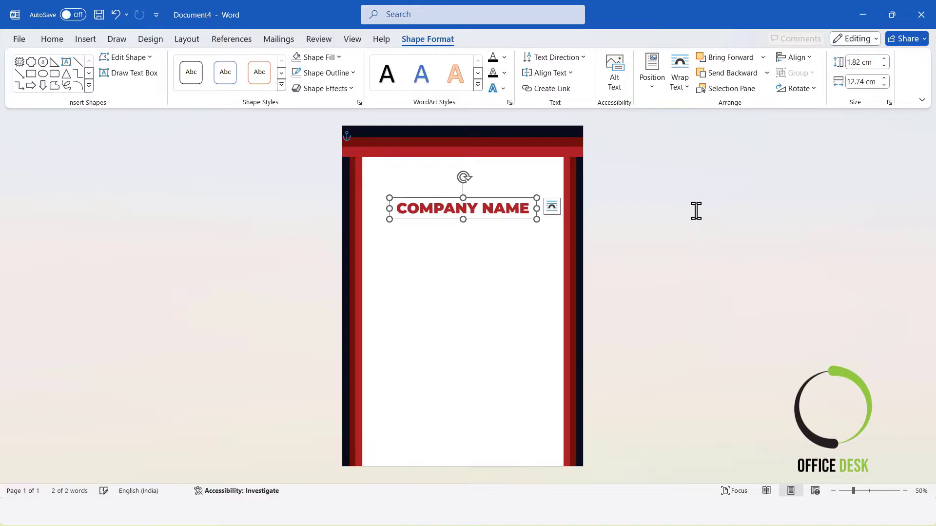
click(599, 148)
click(478, 200)
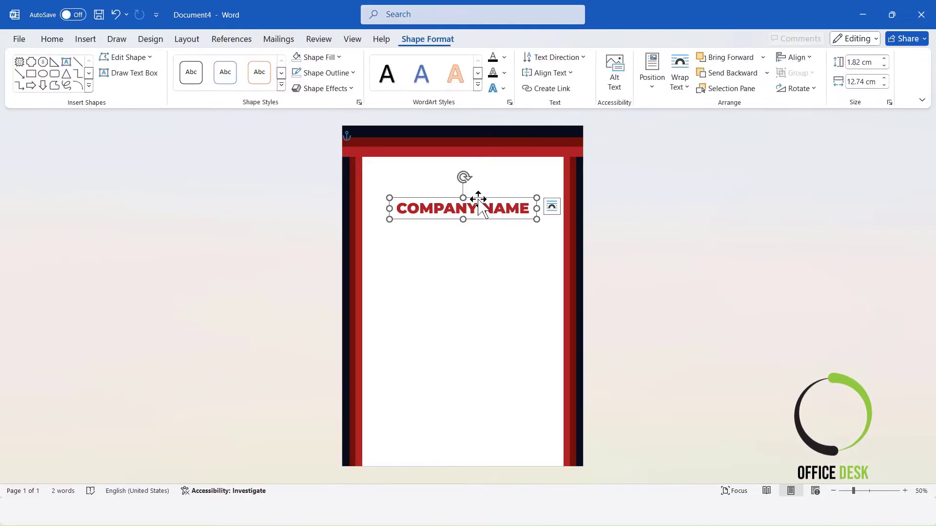
click(794, 57)
click(806, 92)
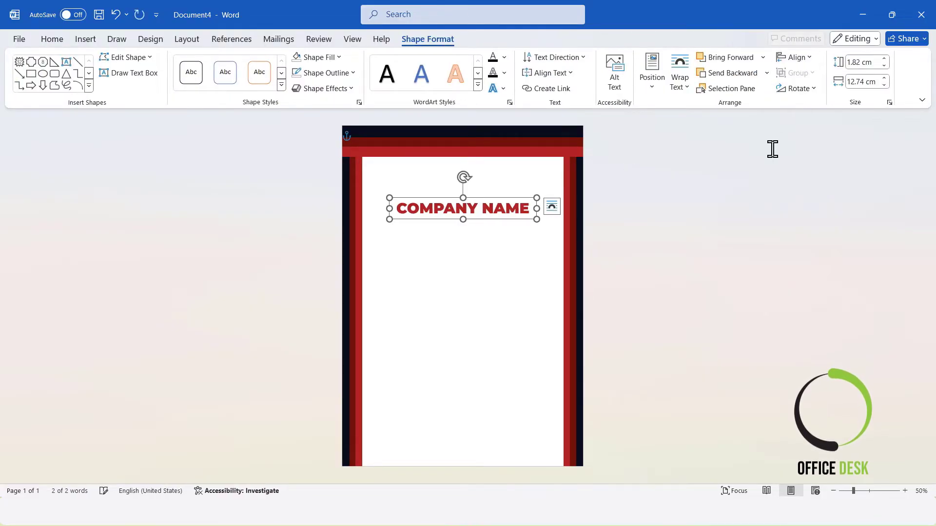
click(522, 182)
click(466, 206)
click(483, 199)
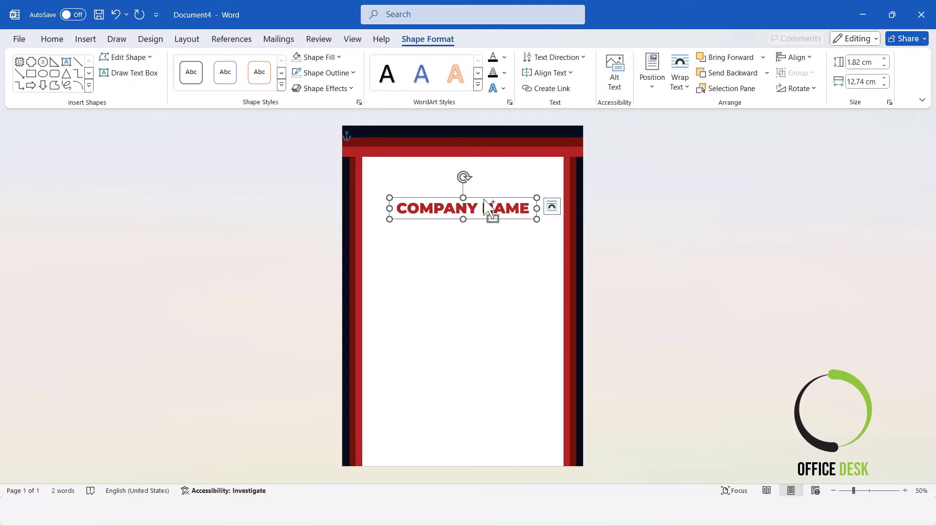
key(ctrl+d)
drag(488, 204, 355, 215)
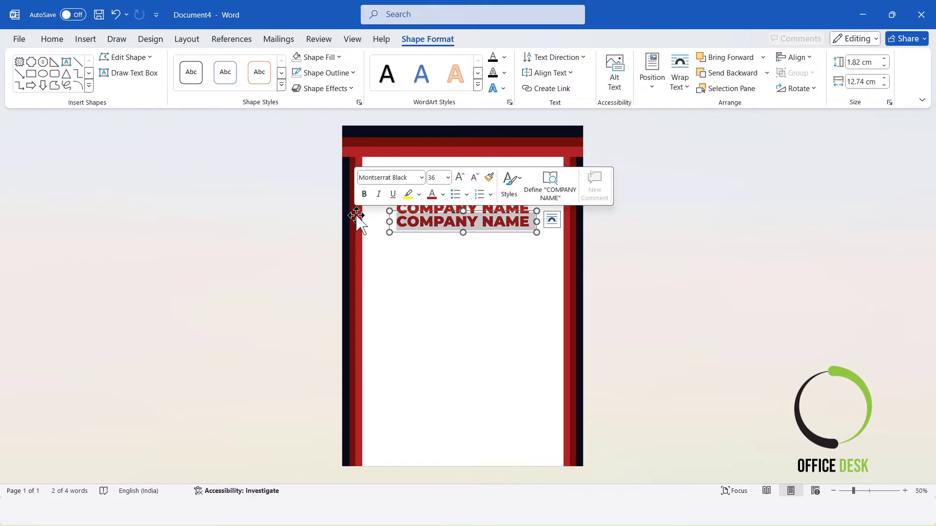
key(Delete)
Copy the registration and company details text from Document3 and paste it below the company name
mouse_move(483, 519)
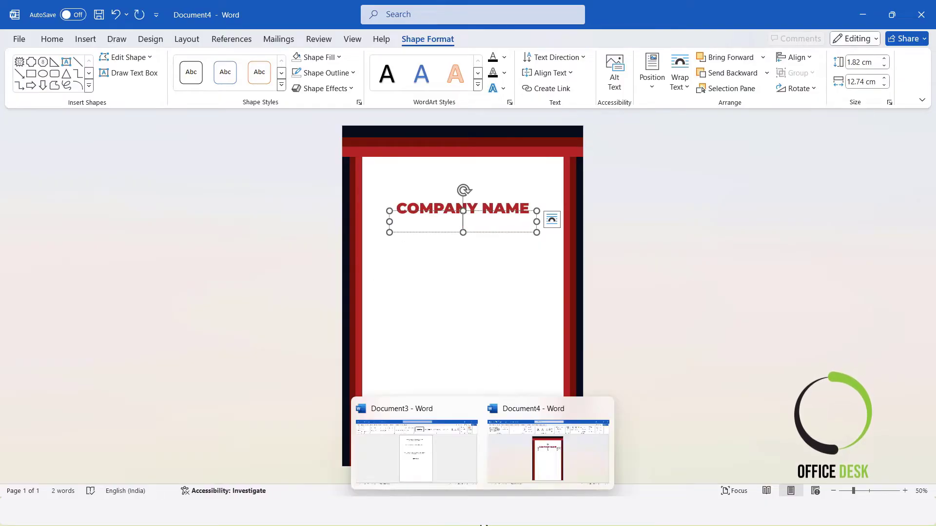
click(445, 456)
click(515, 166)
key(ctrl+a)
key(ctrl+c)
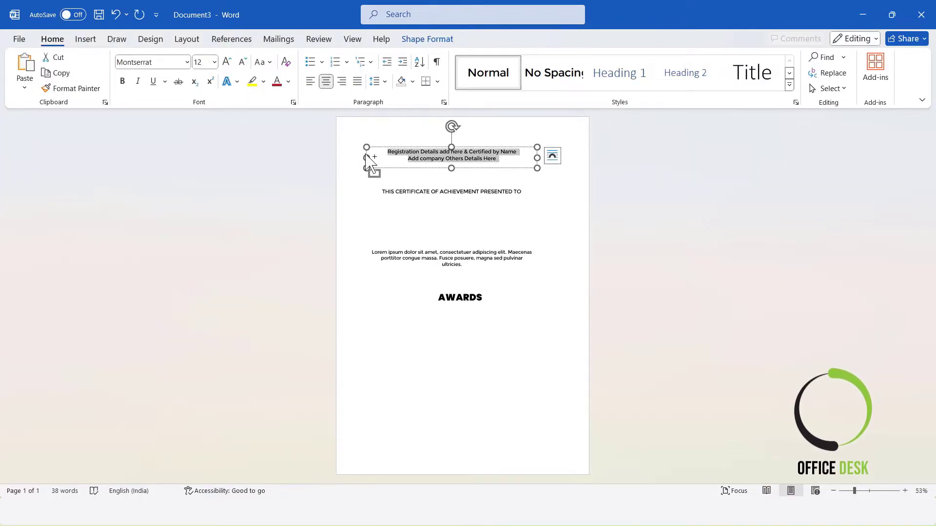
click(858, 10)
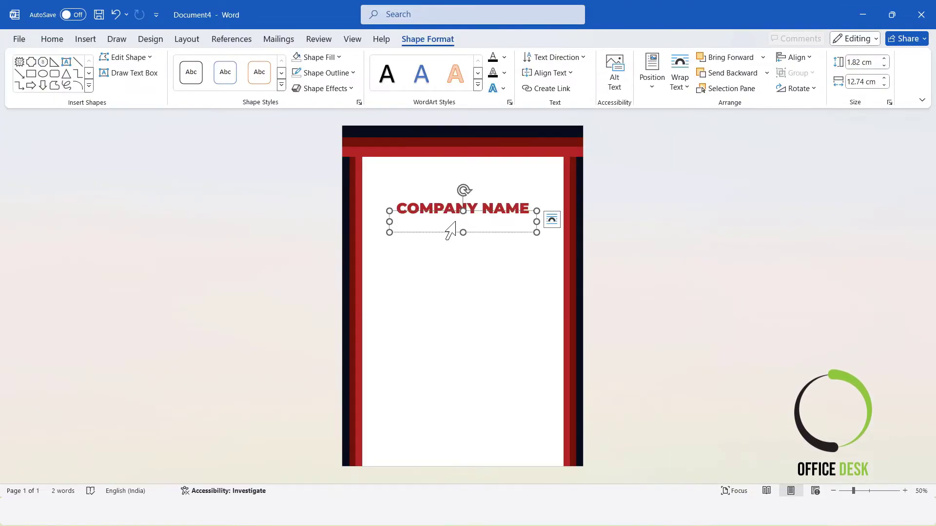
key(ctrl+v)
click(718, 233)
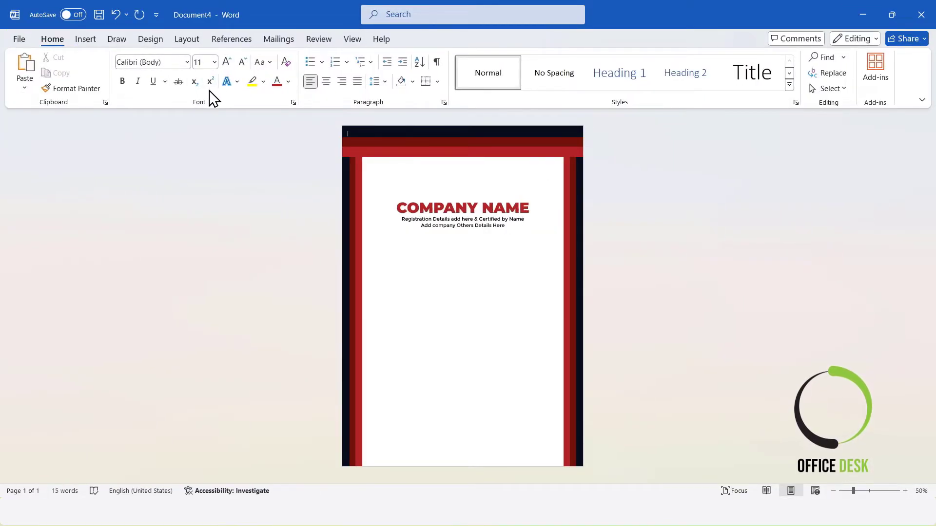
Draw a banner shape about 14 cm wide and 1.4 cm tall below the details, filled red with no outline
click(88, 41)
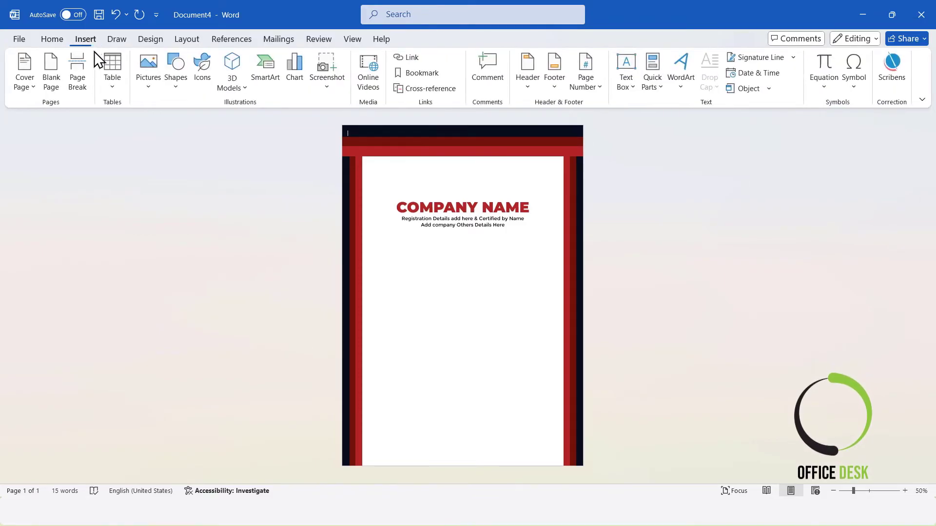
click(167, 90)
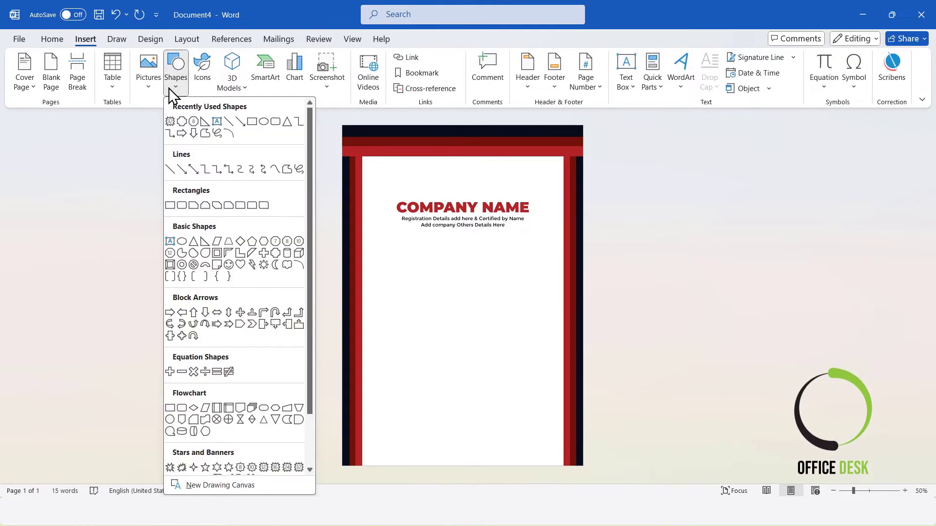
click(263, 253)
drag(383, 258, 545, 273)
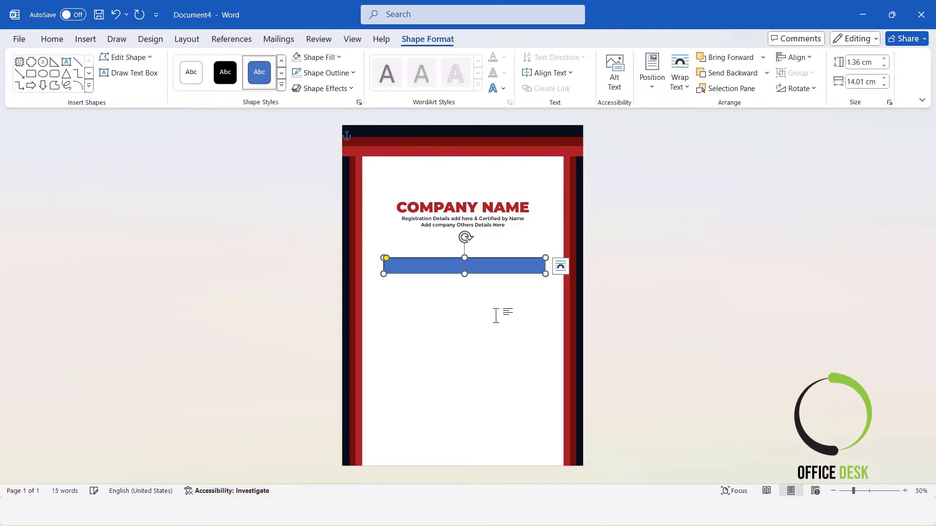
click(340, 57)
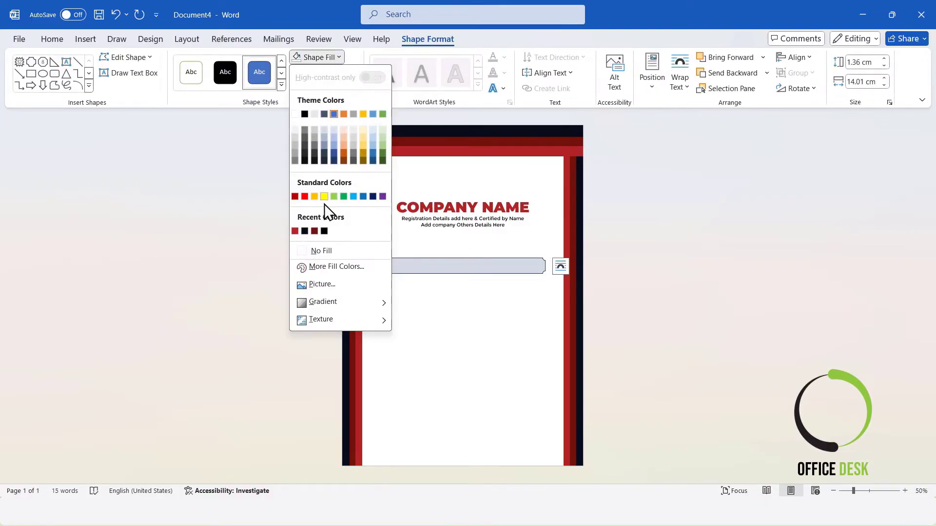
click(298, 232)
click(349, 74)
click(332, 267)
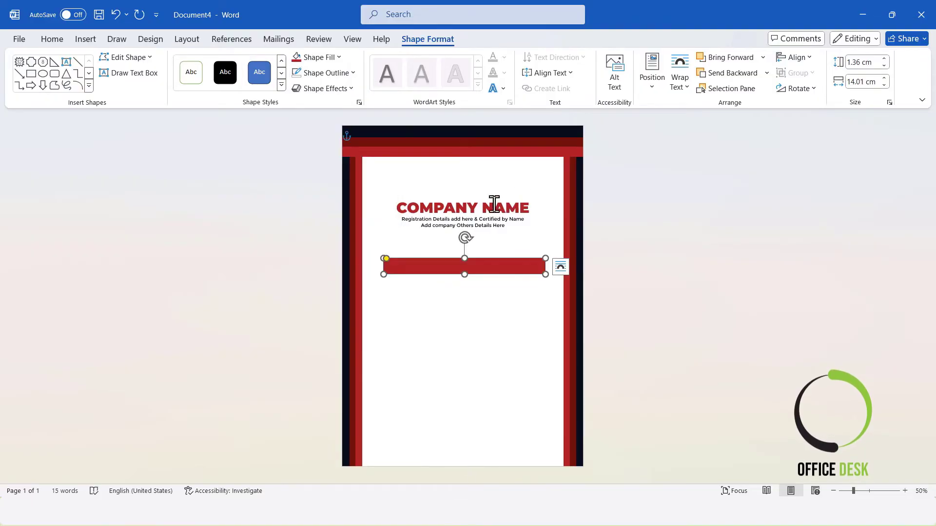
Add text to the banner and paste 'THIS CERTIFICATE OF ACHIEVEMENT PRESENTED TO' into it
right_click(492, 266)
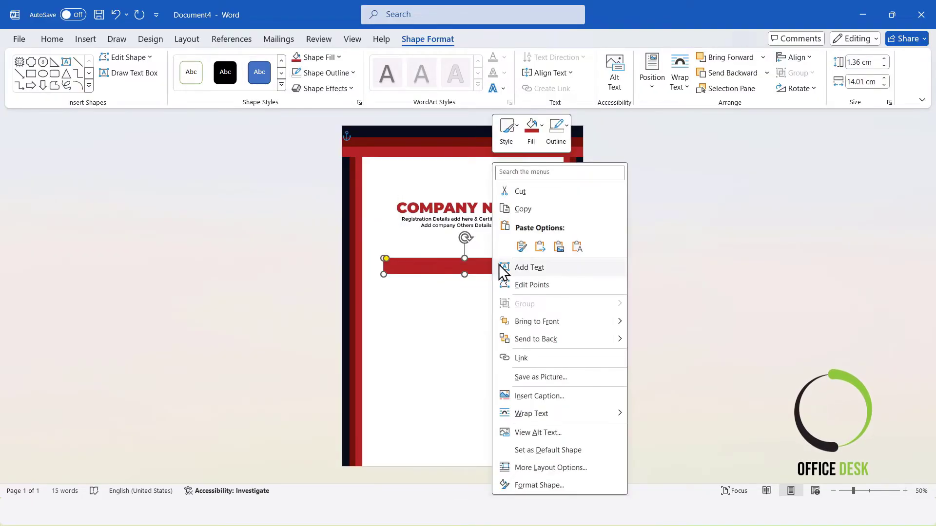
click(515, 267)
text(THIS CERTIFICATE OF ACHIEVEMENT PRESENTED TO)
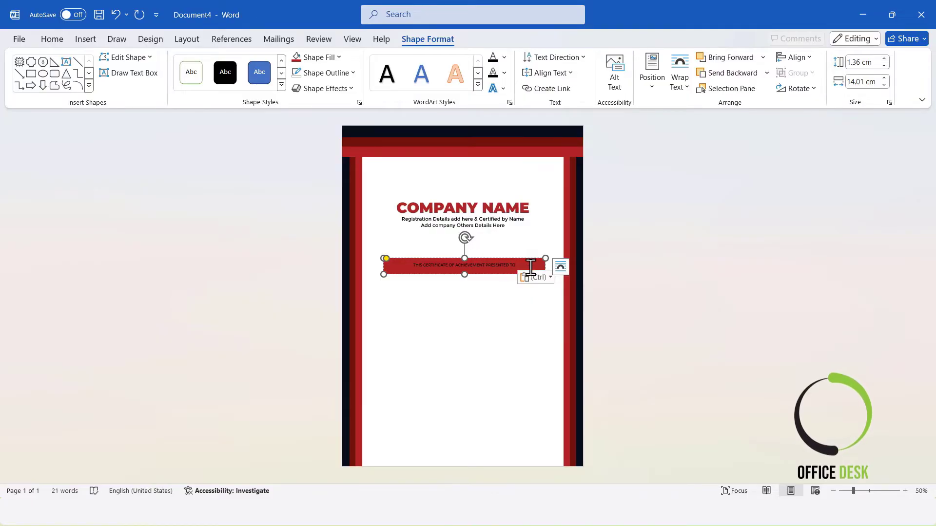
Format the banner text in Montserrat with a white font colour
drag(516, 266, 335, 264)
click(53, 42)
click(176, 63)
text(Montserrat)
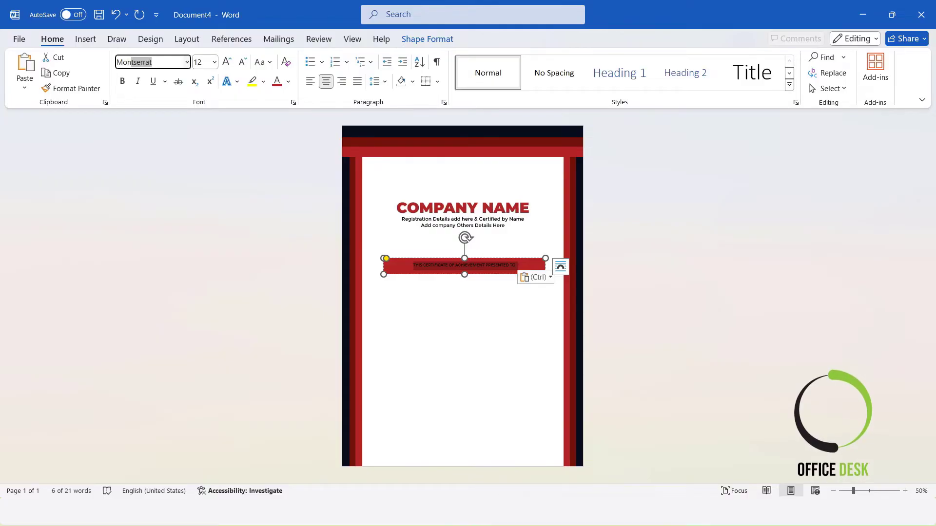
key(Return)
click(288, 82)
click(277, 157)
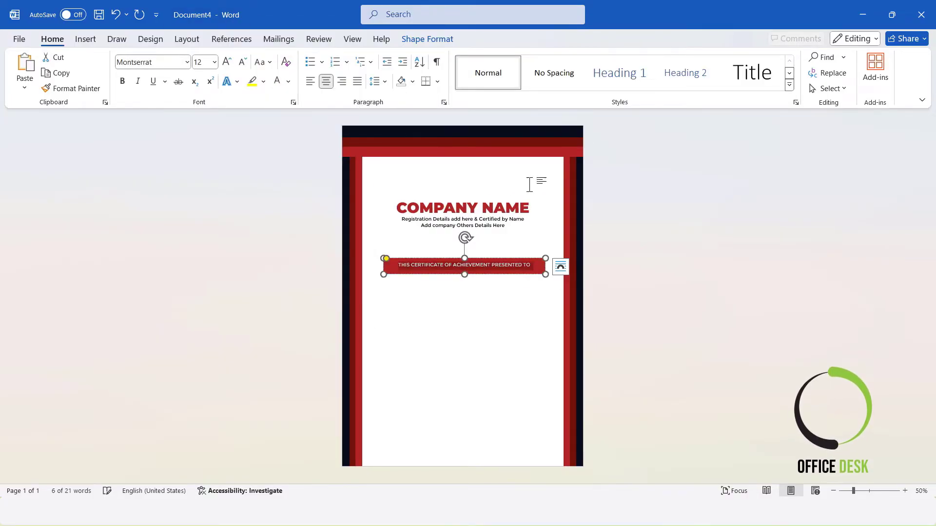
click(635, 246)
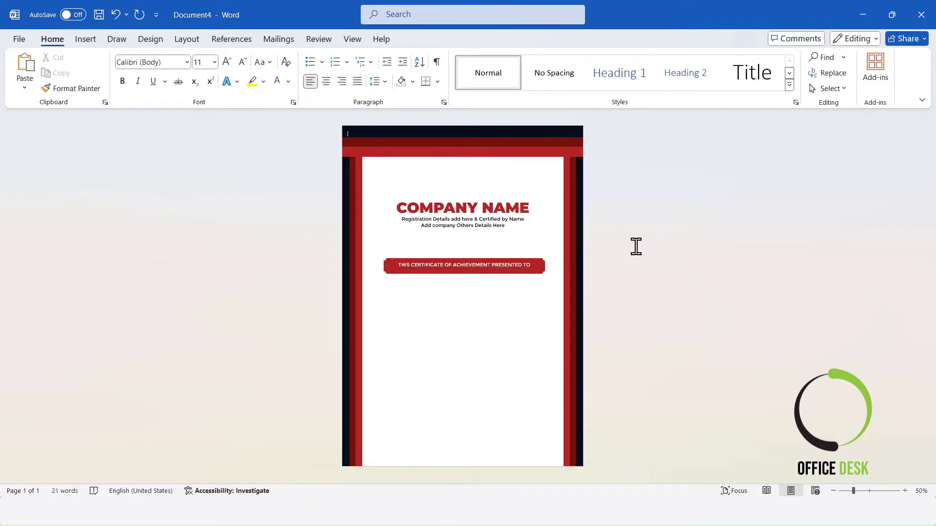
Set the banner shape's height to 1.2 cm
click(531, 265)
click(448, 39)
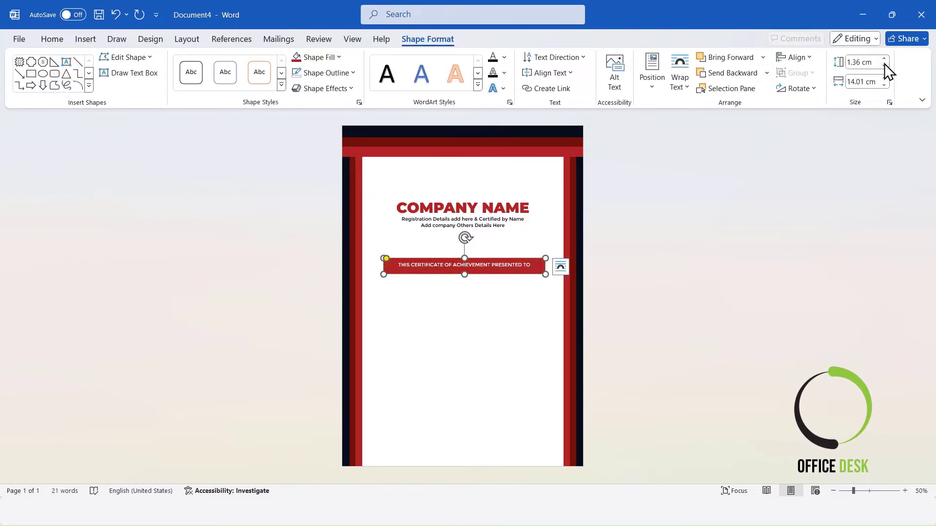
click(885, 65)
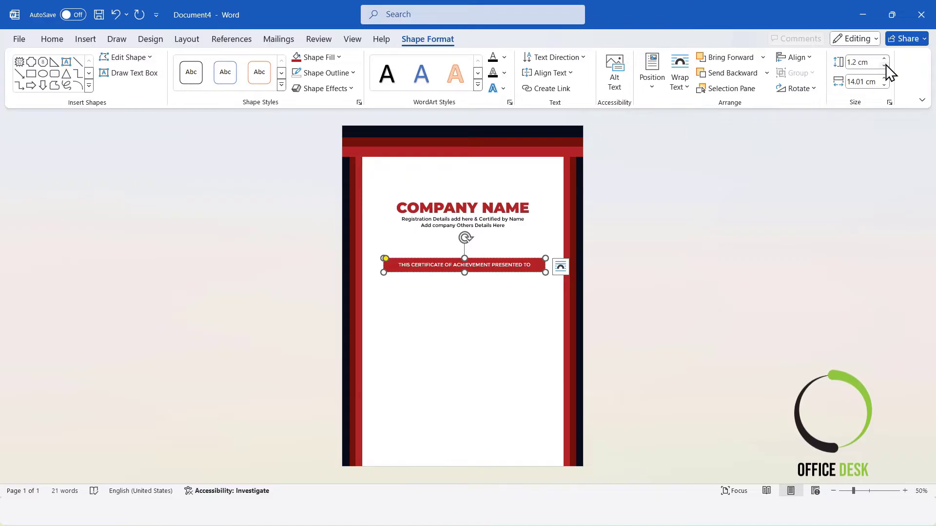
Centre the title banner horizontally on the page
click(799, 58)
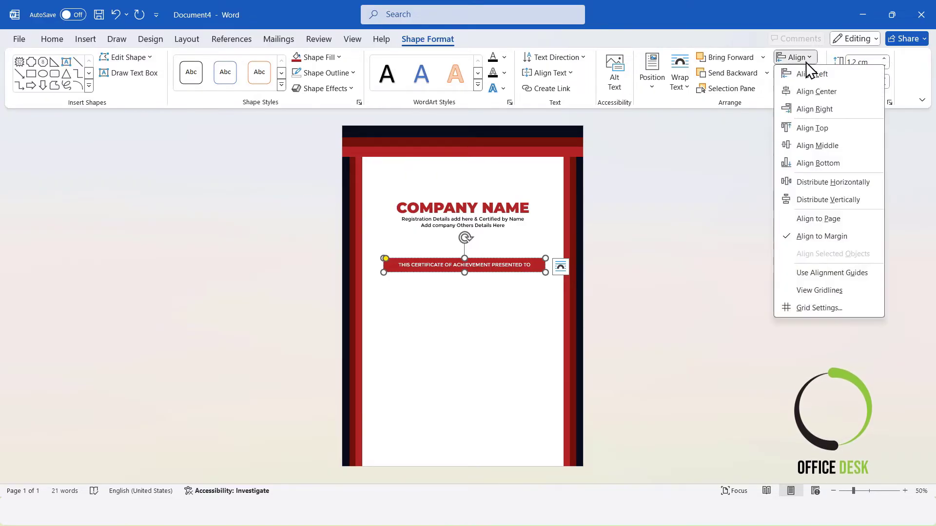
click(819, 91)
click(769, 217)
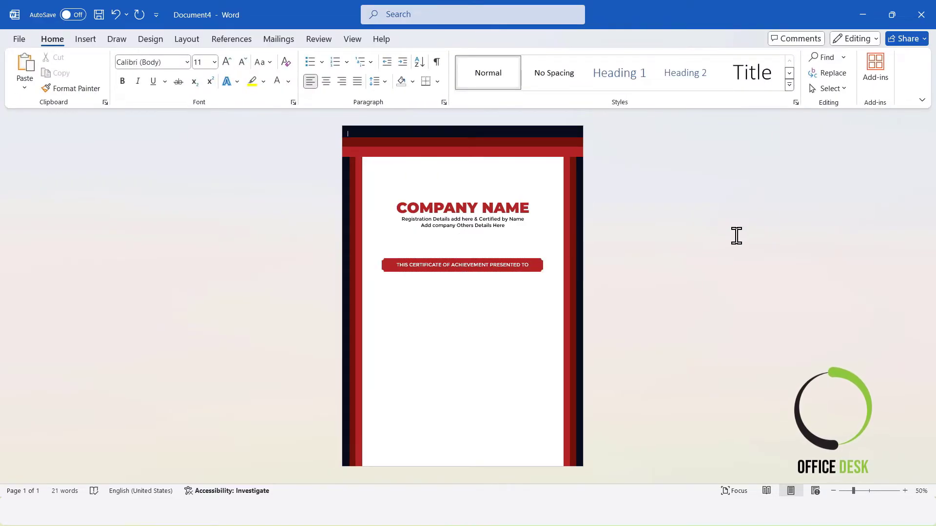
click(406, 265)
drag(385, 258, 387, 258)
click(694, 268)
click(512, 263)
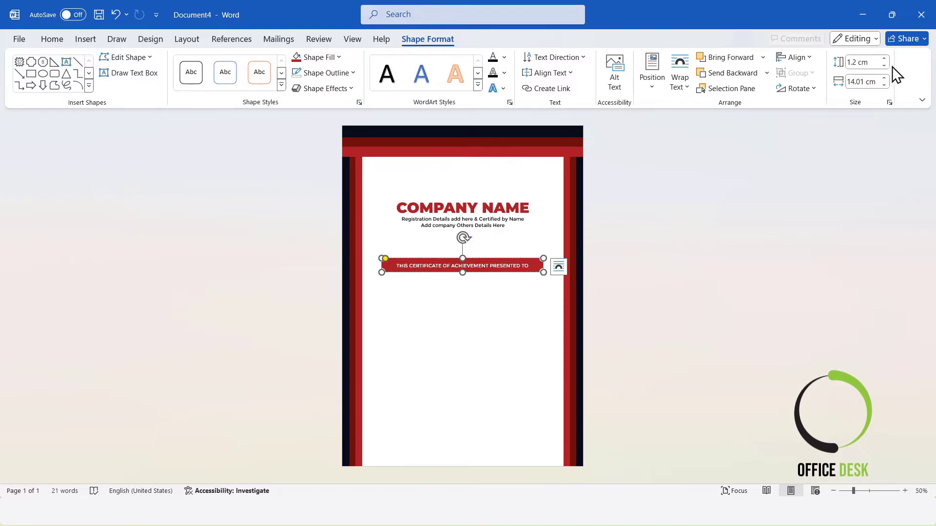
click(822, 201)
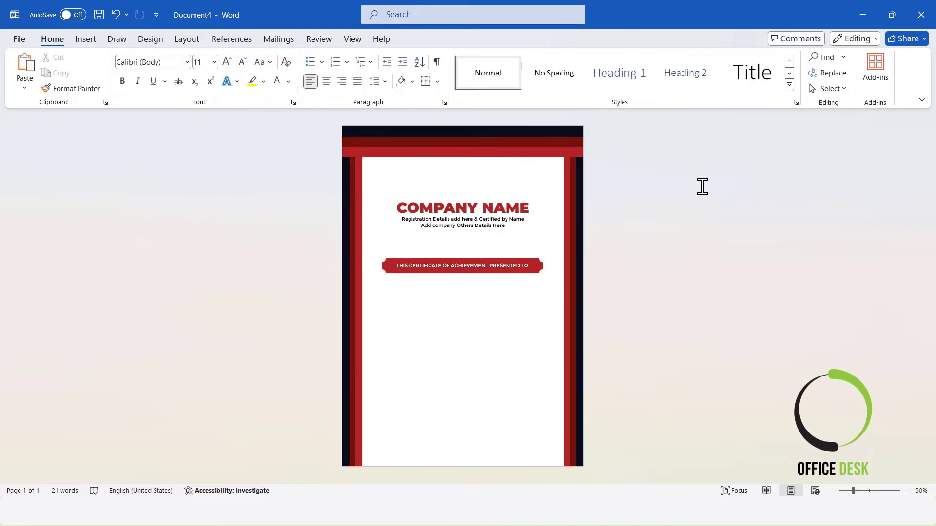
Nudge the banner slightly upward, closer to the company details
click(501, 264)
key(Up)
key(Up)
key(Up)
key(Up)
key(Up)
key(Up)
key(Up)
key(Up)
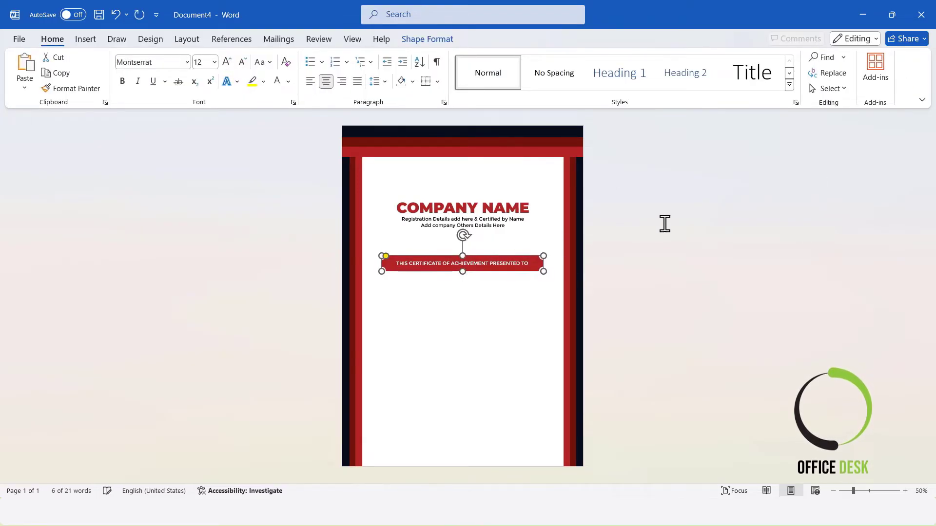
key(Up)
key(Up)
key(Up)
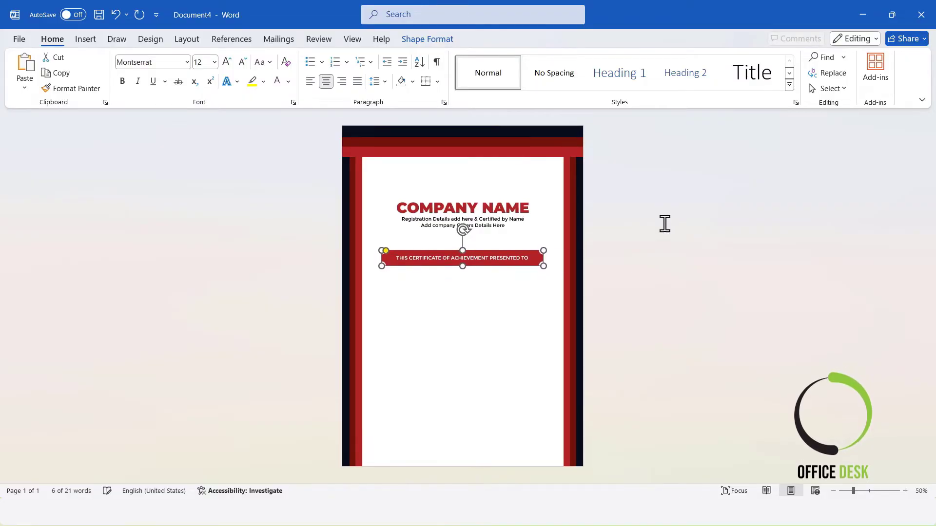
click(665, 223)
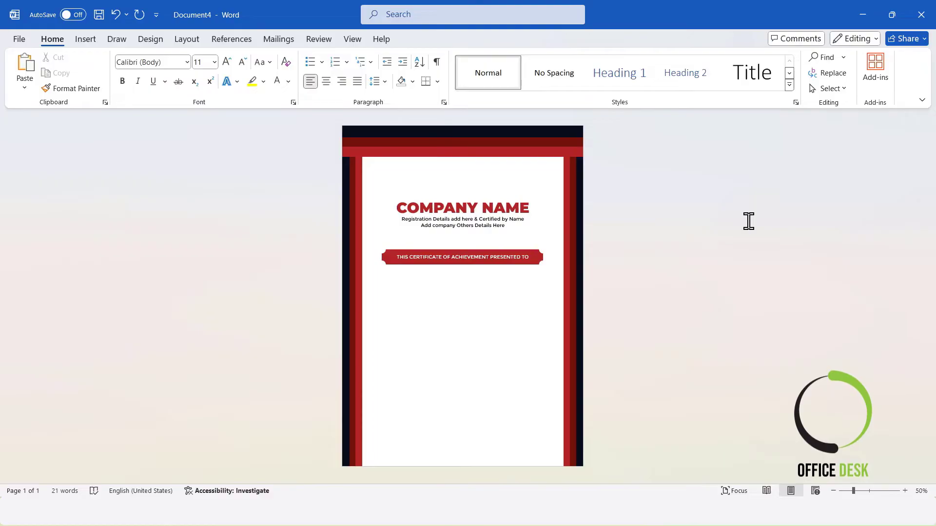
Draw a text box about 13.7 cm wide and 2.4 cm tall below the banner and type the recipient's name
click(87, 40)
click(176, 71)
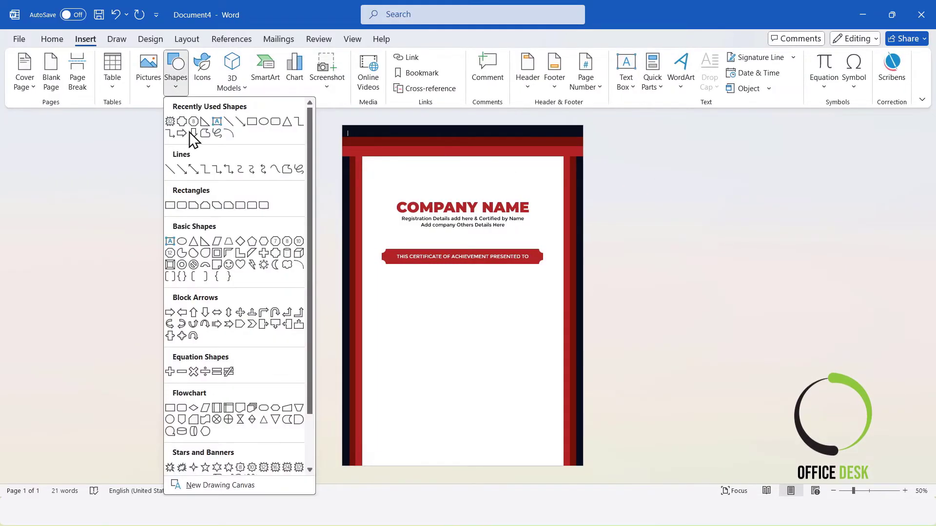
click(178, 241)
drag(385, 287, 543, 315)
text(jo)
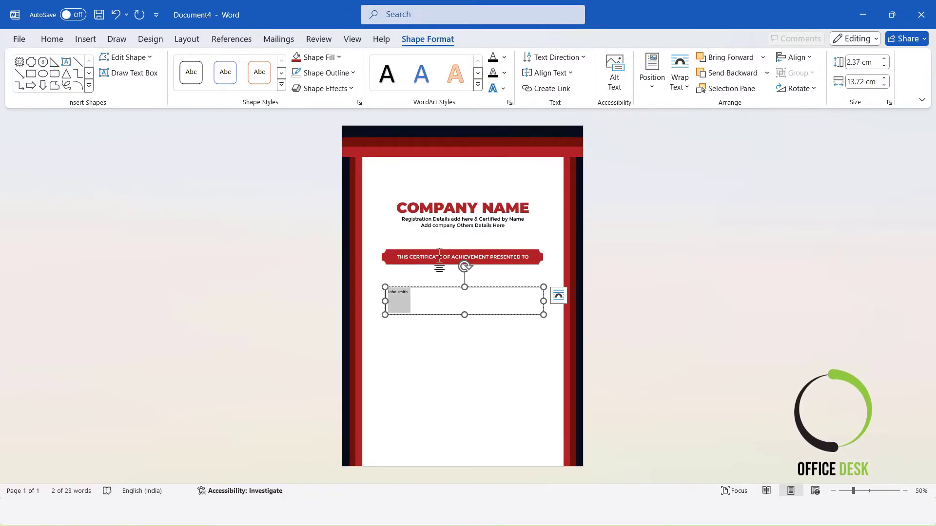
Format the recipient's name in Great Vibes at 48 pt
click(59, 42)
click(156, 62)
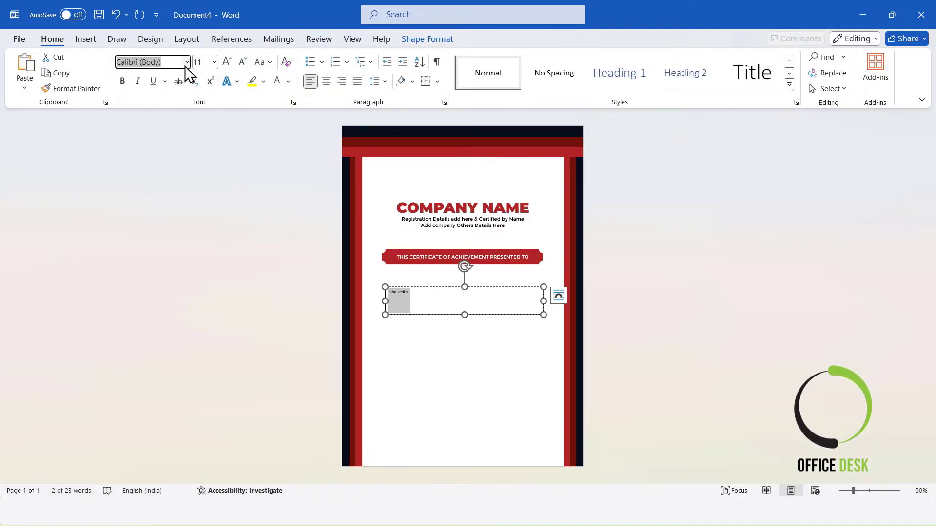
text(Great Vibes)
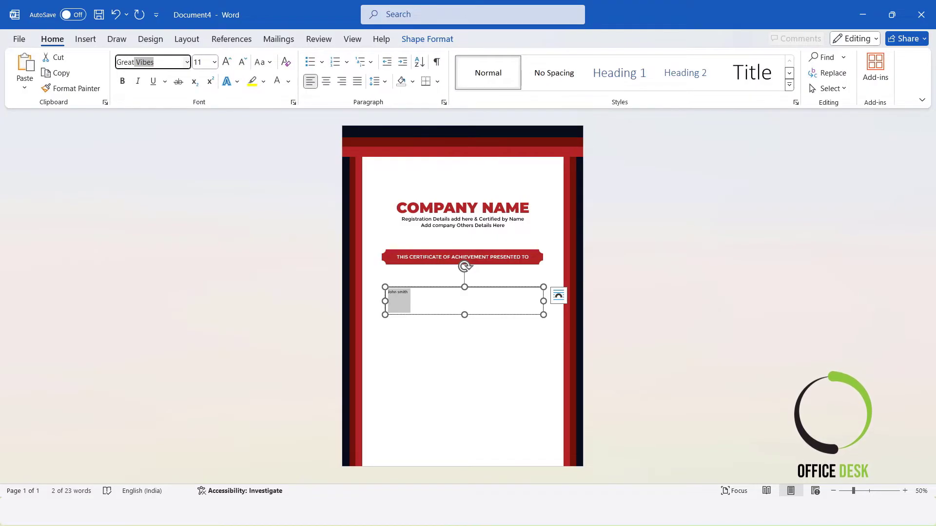
key(Return)
click(203, 62)
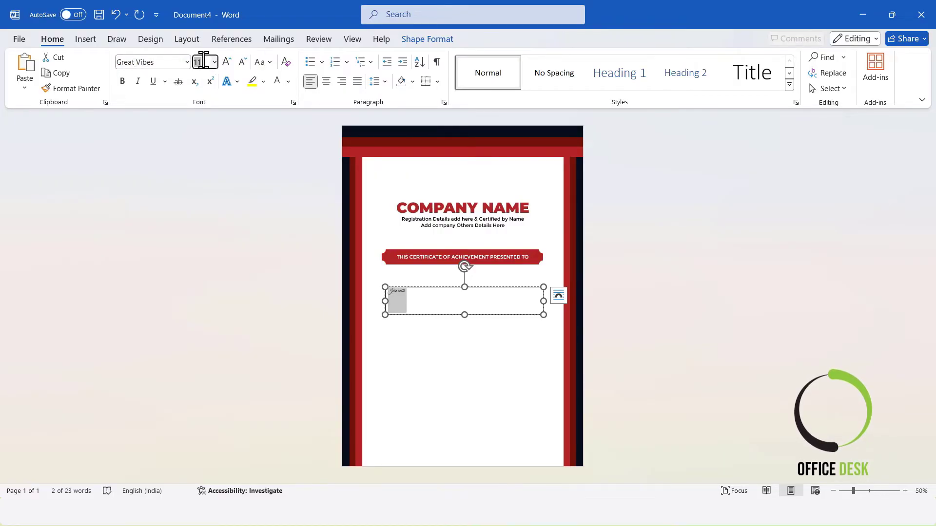
text(48)
key(Return)
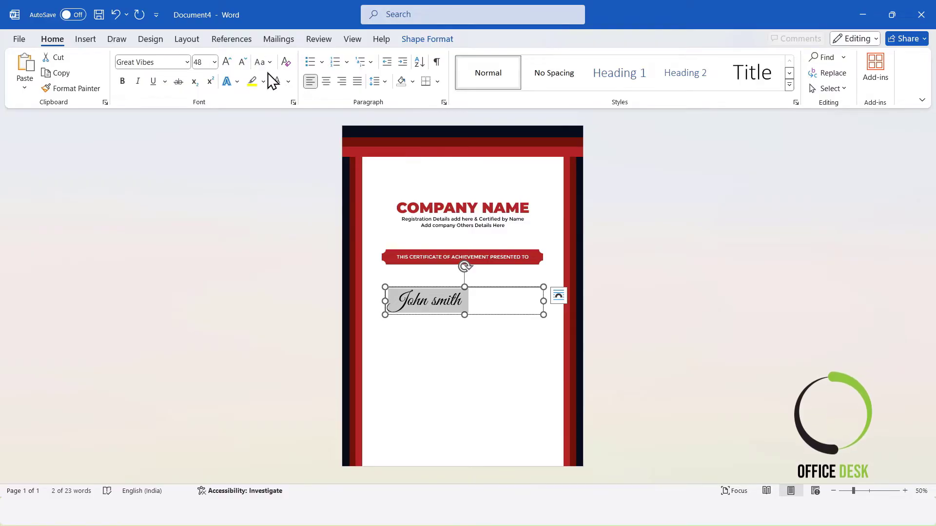
Capitalize each word of the name, centre it and set its font colour to red
click(269, 61)
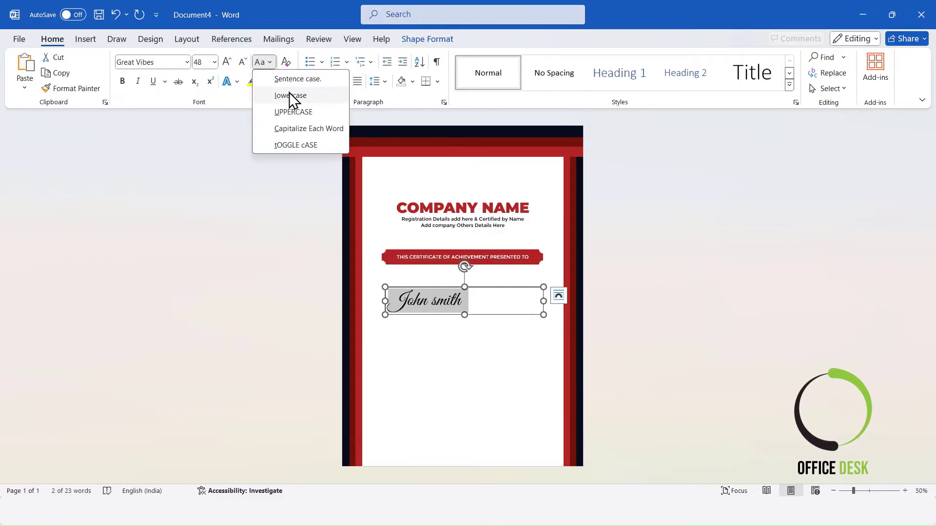
click(306, 126)
click(326, 81)
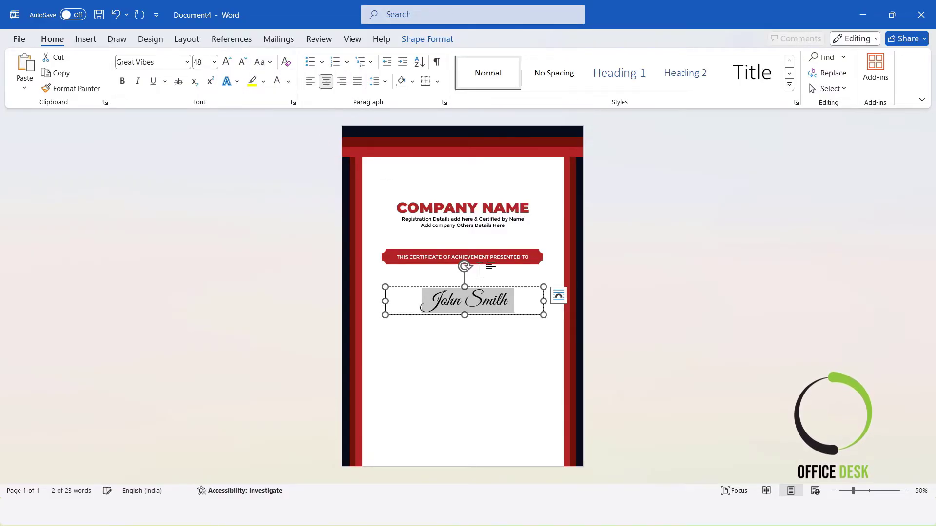
click(288, 82)
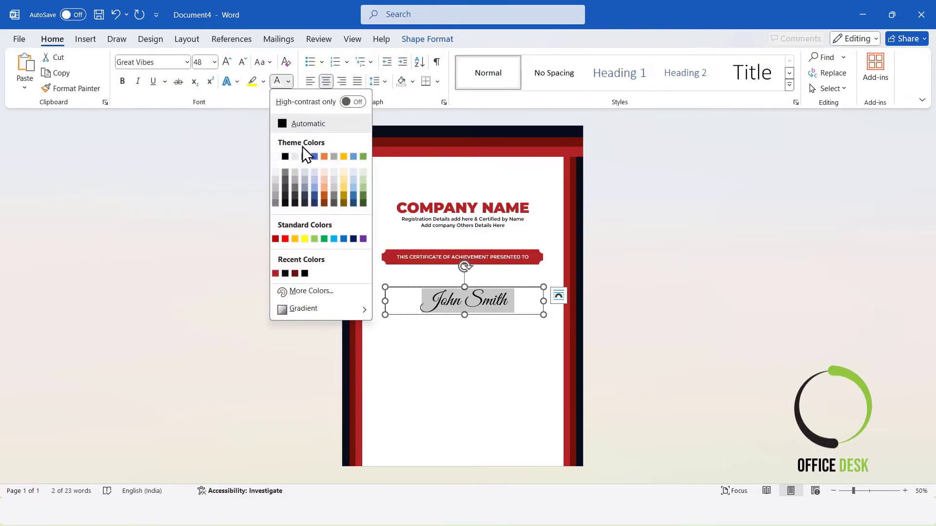
click(275, 274)
Remove the name text box's outline and fill
click(427, 39)
click(338, 71)
click(326, 270)
click(331, 61)
click(327, 251)
Centre the name text box horizontally on the page
click(794, 57)
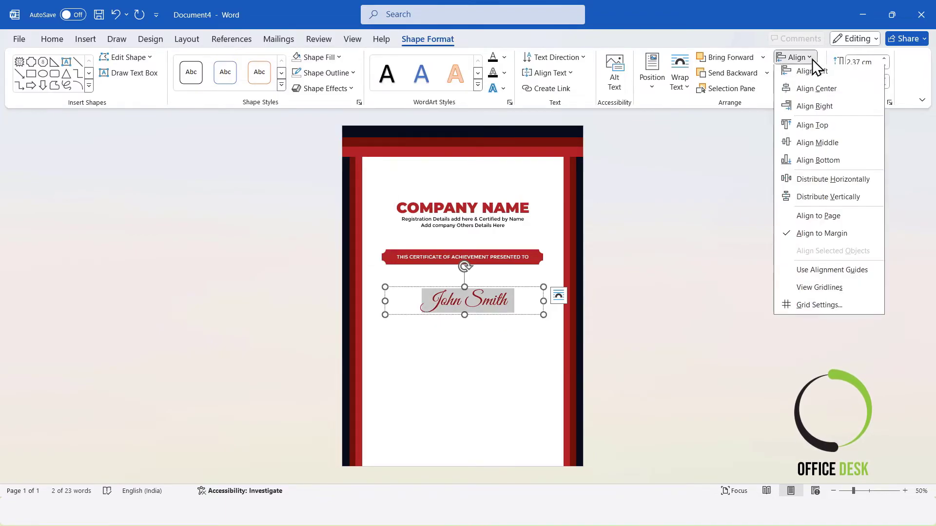
click(796, 92)
click(697, 240)
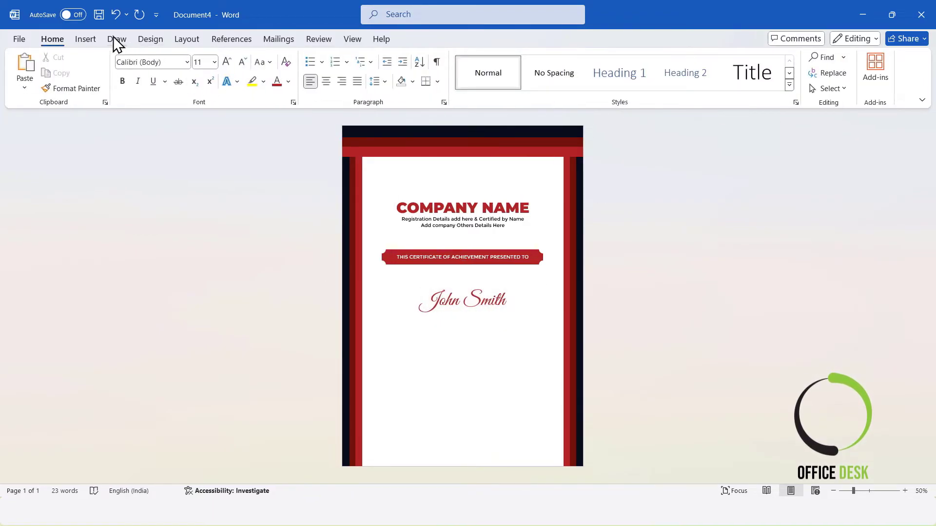
Draw a black line about 11.6 cm long under the name and centre it horizontally
click(87, 40)
click(175, 78)
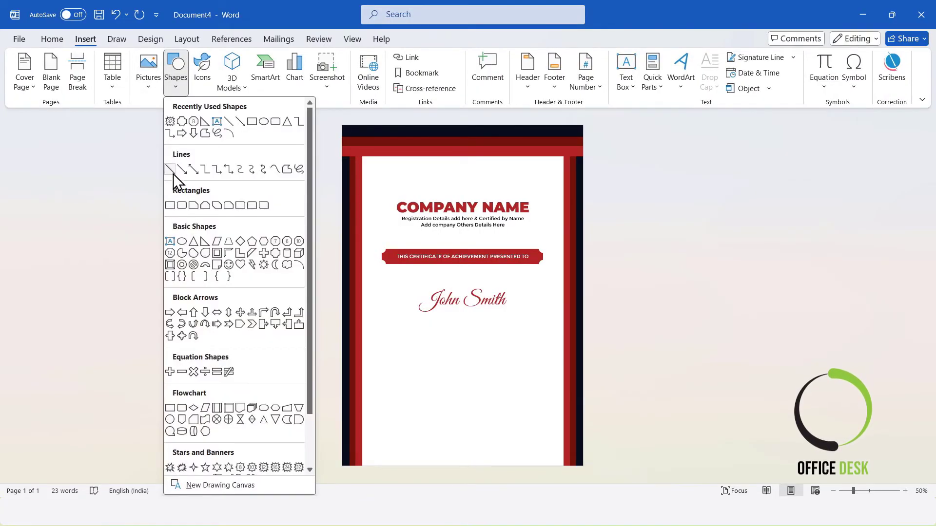
click(173, 174)
drag(393, 306, 530, 301)
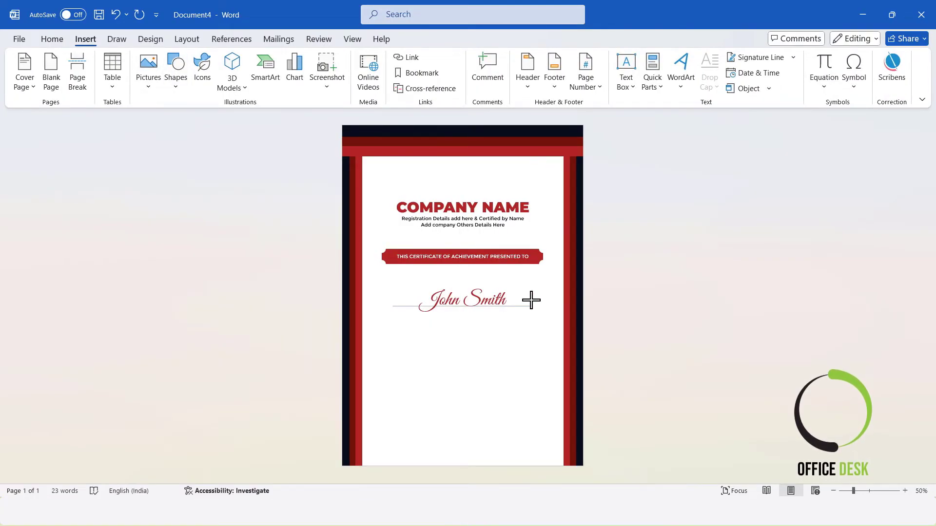
click(324, 73)
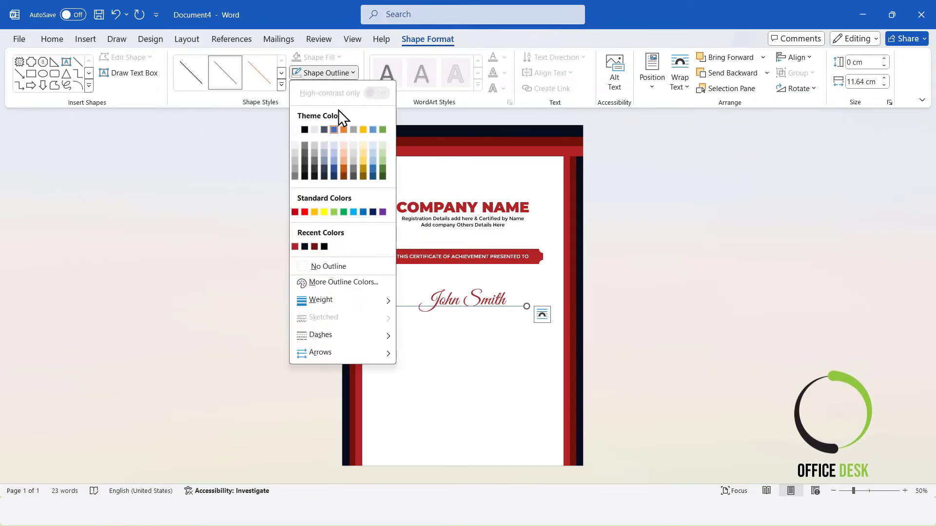
click(304, 129)
click(794, 57)
click(789, 89)
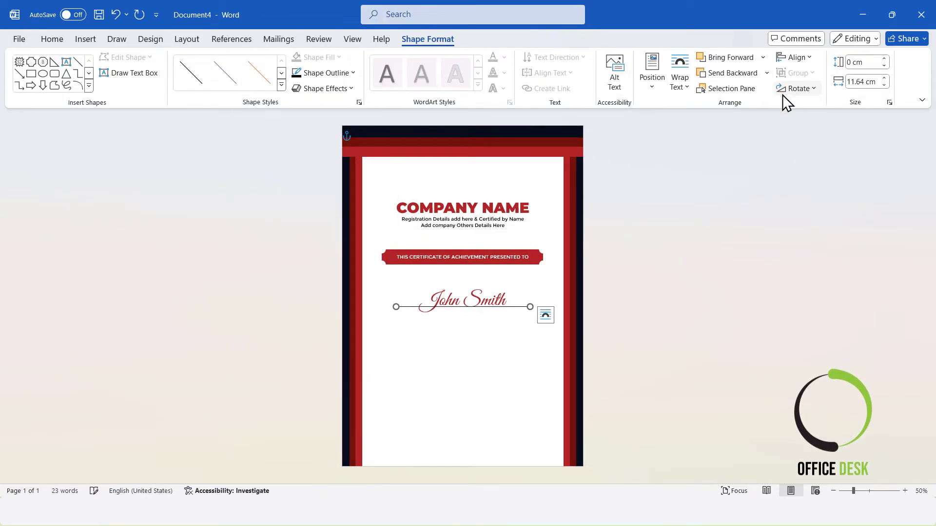
Narrow the name text box from both sides to fit above the line and centre it horizontally
click(504, 297)
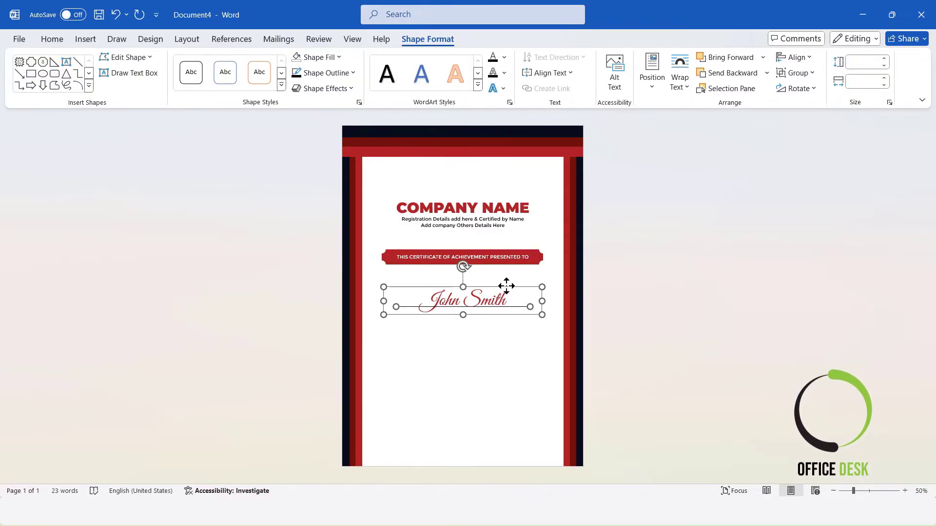
click(539, 317)
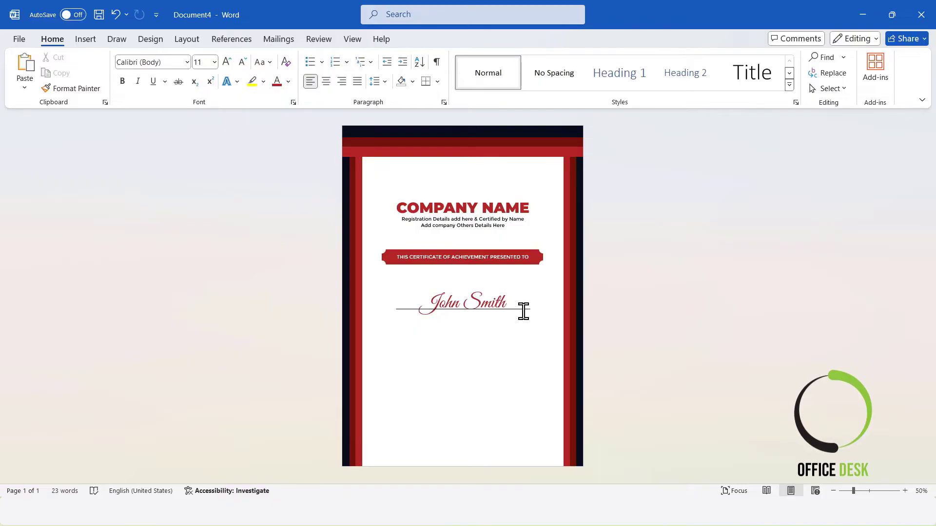
click(523, 313)
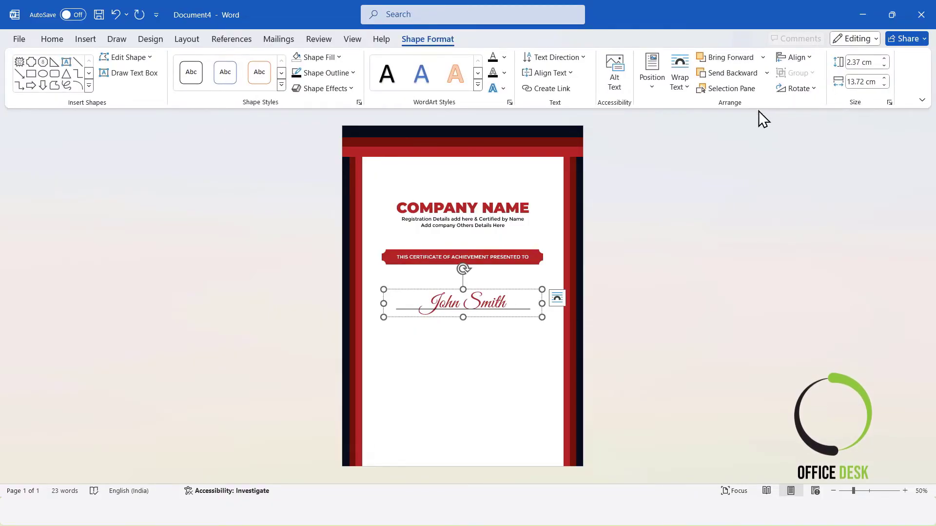
click(581, 288)
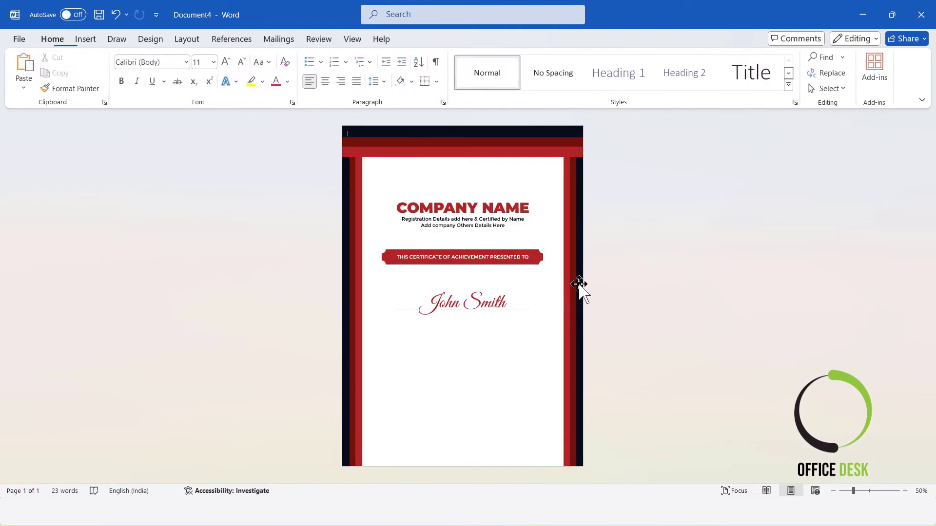
click(531, 308)
drag(543, 304, 523, 304)
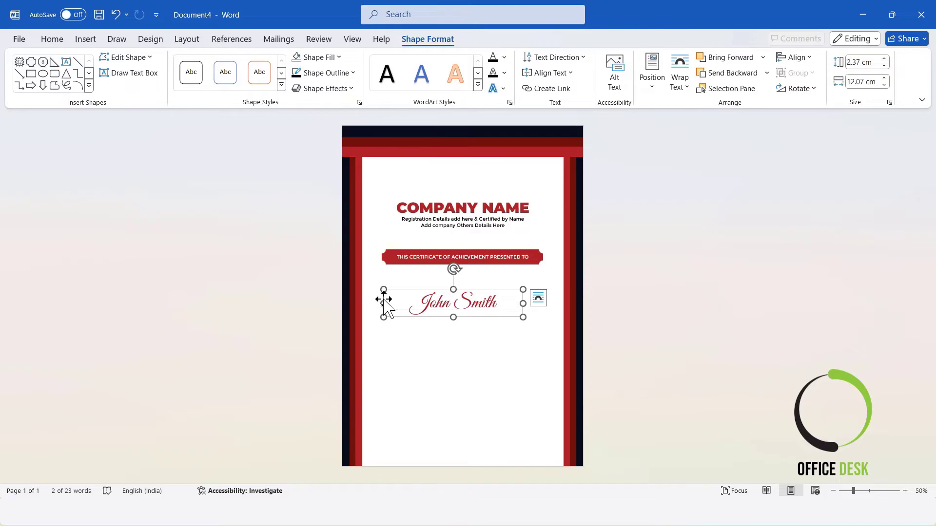
drag(385, 303, 411, 304)
click(807, 60)
click(819, 88)
click(554, 296)
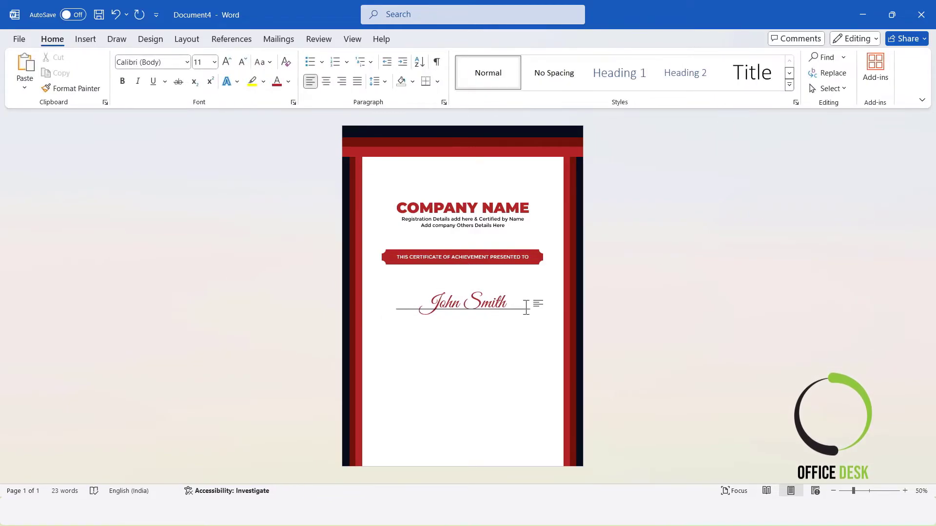
Switch to Document3 and copy its lorem ipsum paragraph text box
click(529, 310)
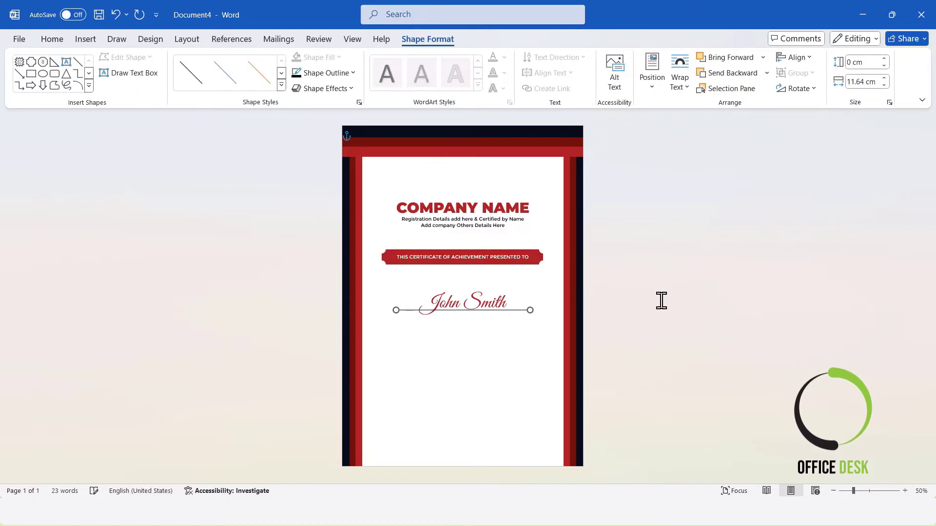
click(725, 299)
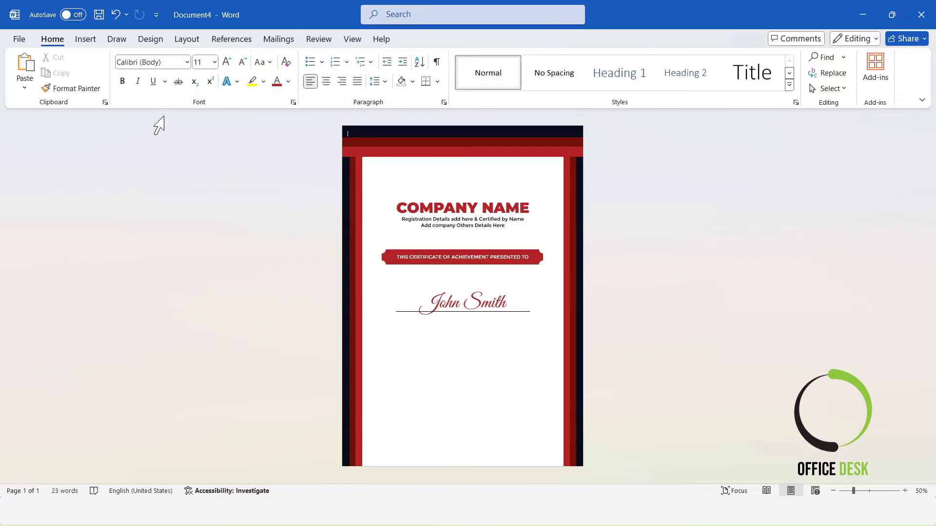
mouse_move(480, 517)
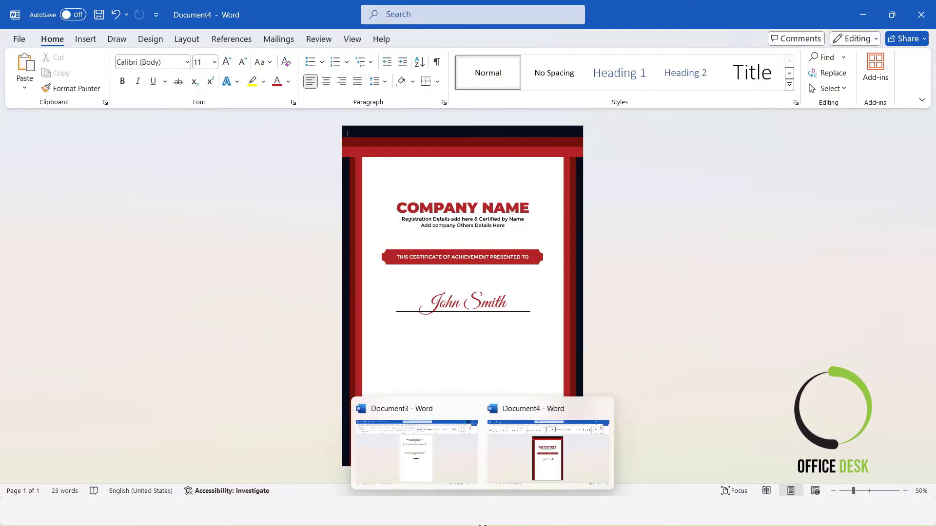
click(428, 466)
click(468, 248)
key(ctrl+c)
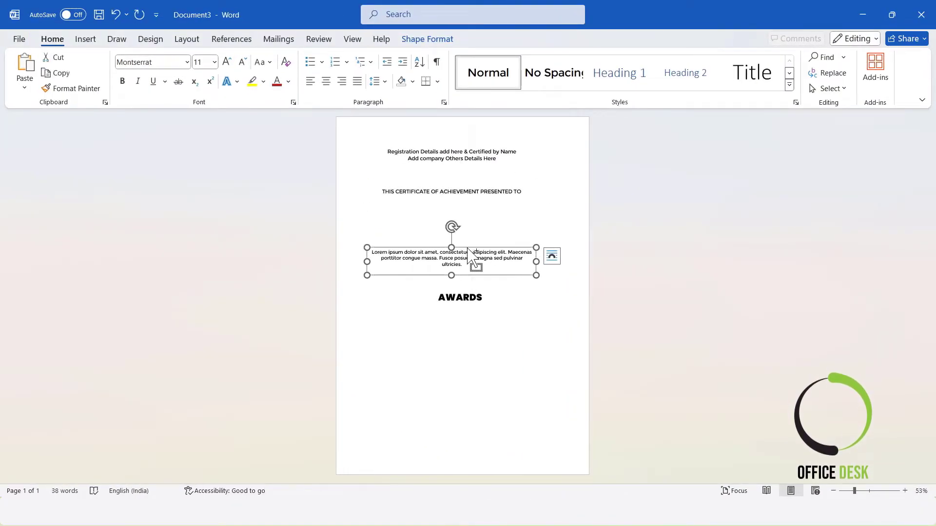
Return to the certificate and paste the paragraph text box just below the name line
click(862, 14)
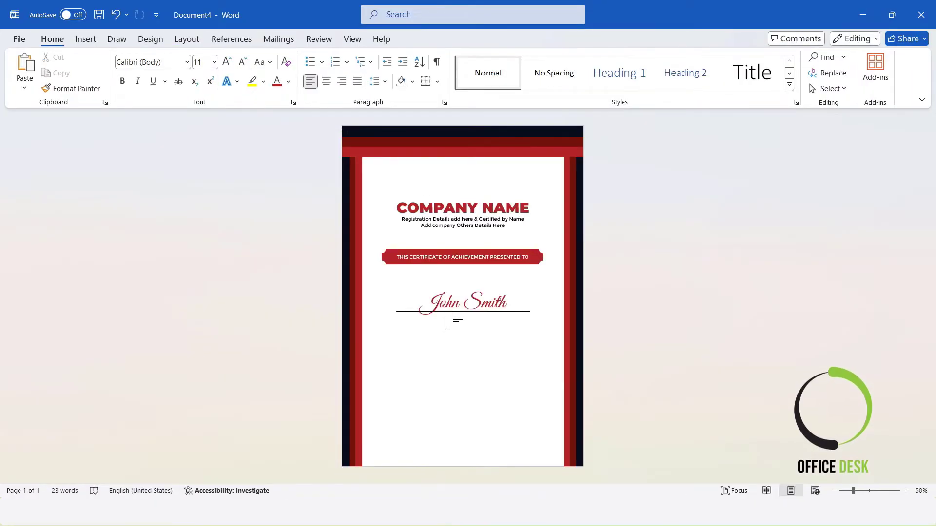
key(ctrl+v)
mouse_move(453, 140)
mouse_down()
mouse_move(481, 325)
mouse_move(489, 319)
mouse_up()
click(754, 351)
Justify the pasted paragraph text
click(523, 323)
drag(540, 328, 349, 317)
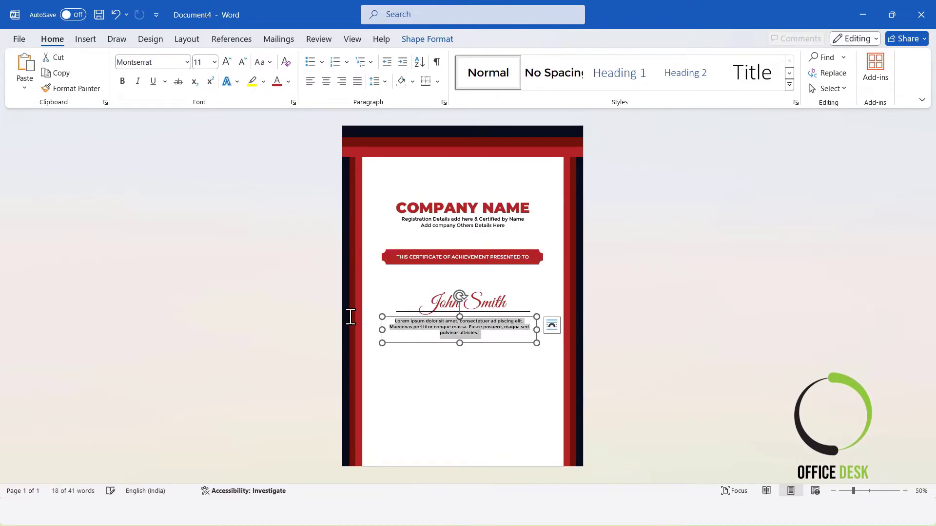
click(358, 86)
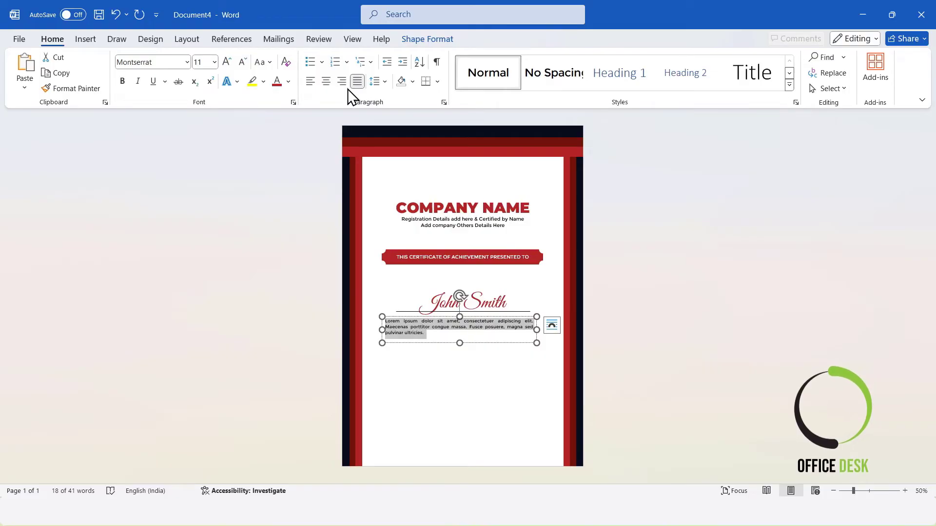
Centre the paragraph text, narrow its text box from the left, and centre the box horizontally on the page
click(326, 81)
drag(382, 328, 395, 329)
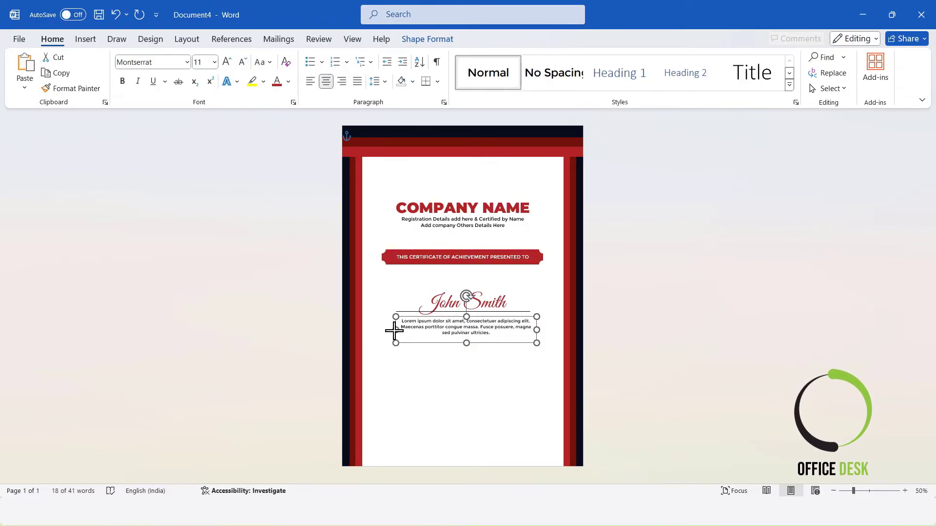
click(507, 335)
click(492, 317)
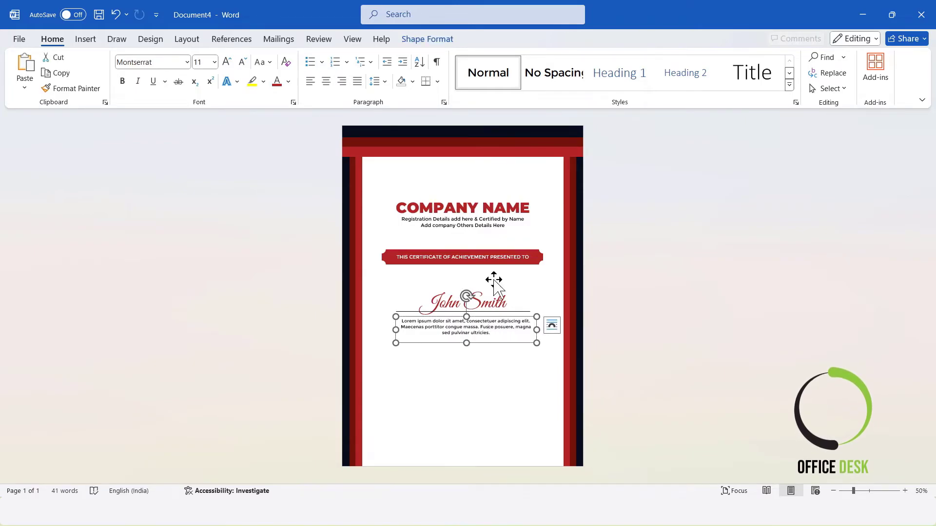
click(452, 39)
click(808, 58)
click(809, 91)
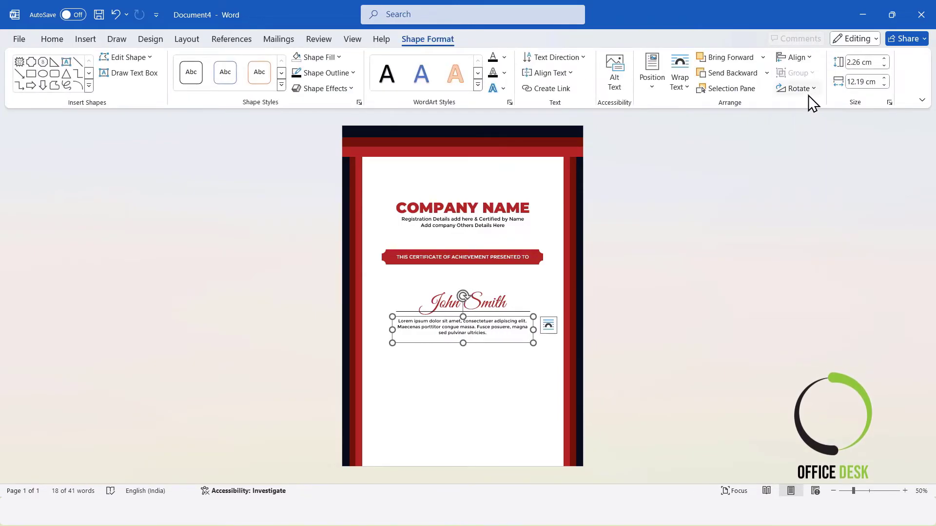
click(721, 286)
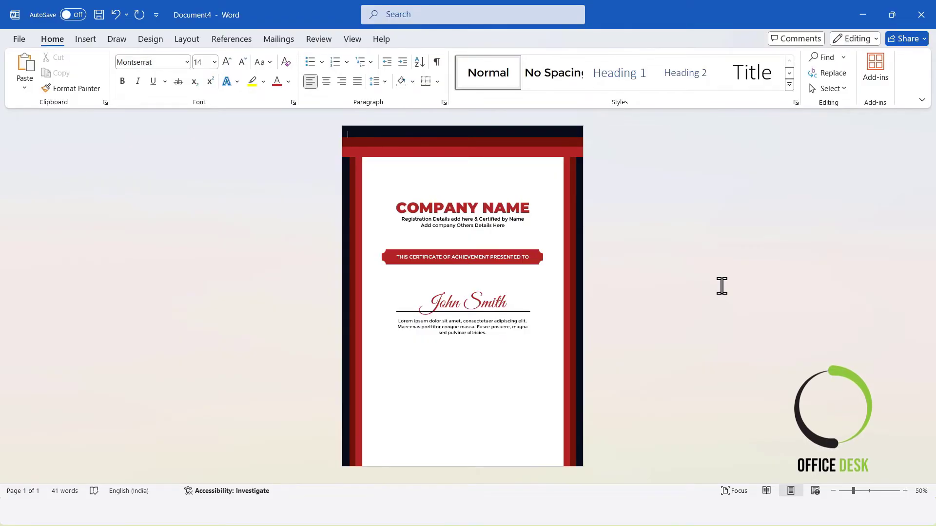
click(476, 252)
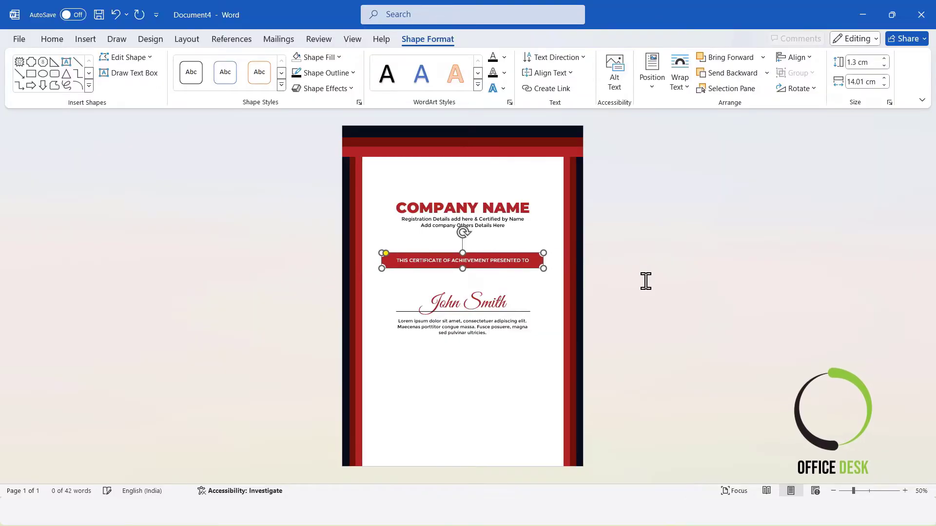
click(690, 307)
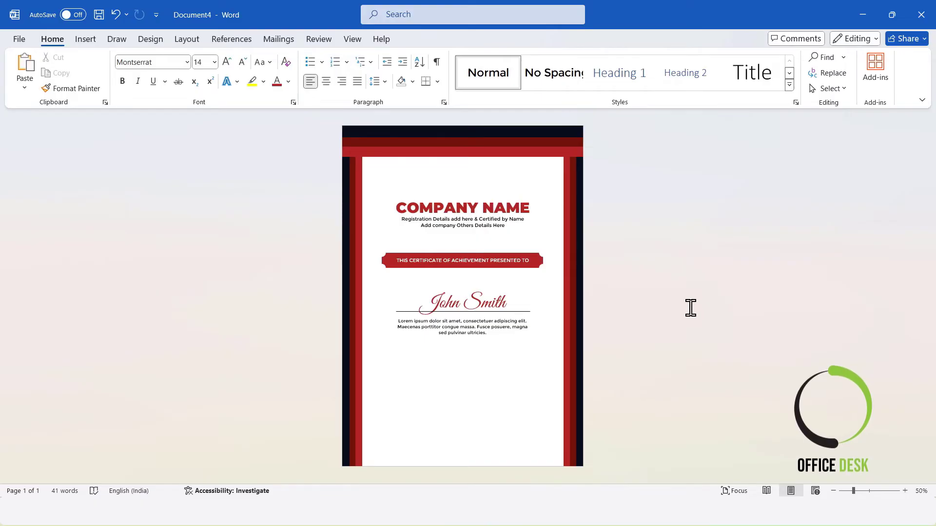
Draw a right triangle in the page's bottom-left corner and size it 7.73 cm high by 11.45 cm wide
click(95, 41)
click(173, 87)
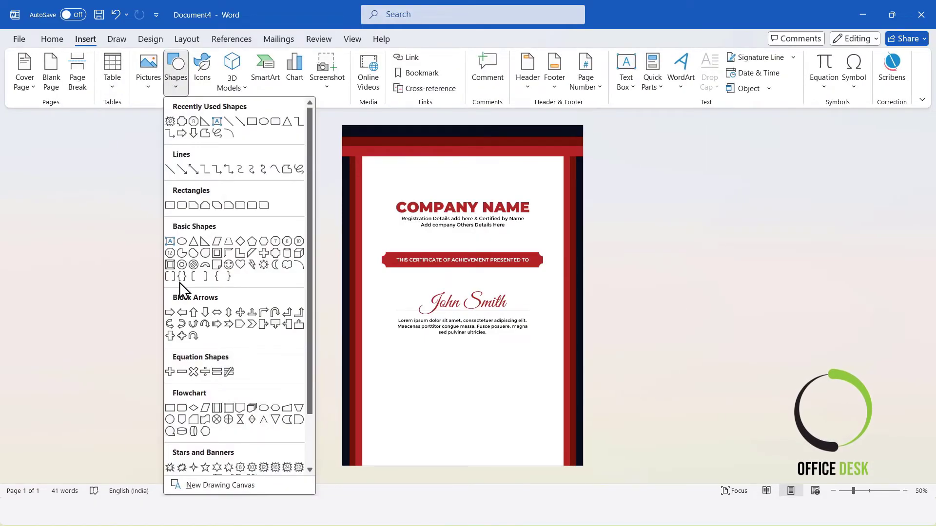
click(215, 252)
drag(344, 388, 454, 466)
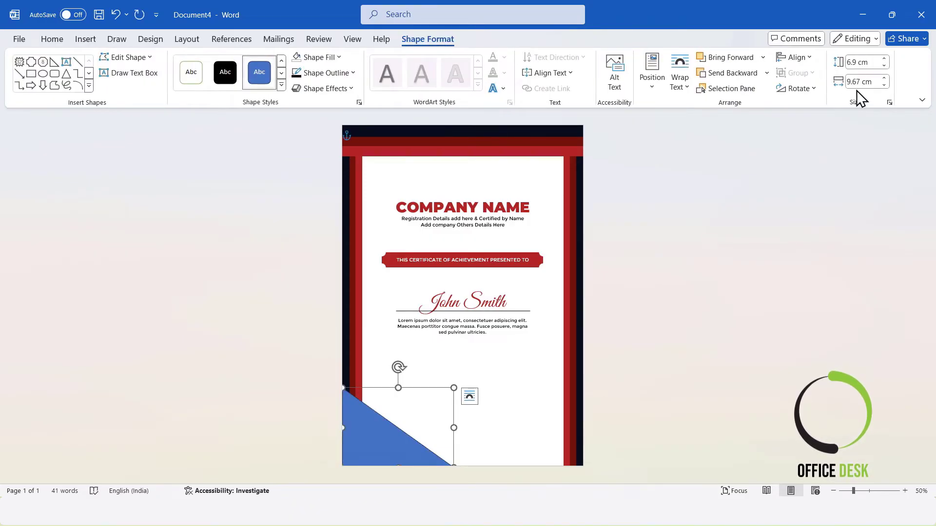
click(855, 84)
text(11)
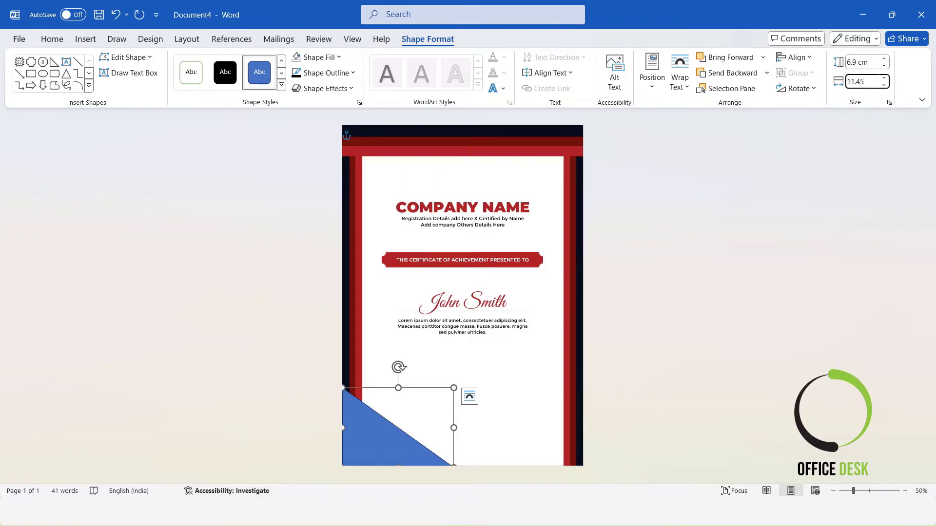
text(.45)
key(Return)
click(858, 63)
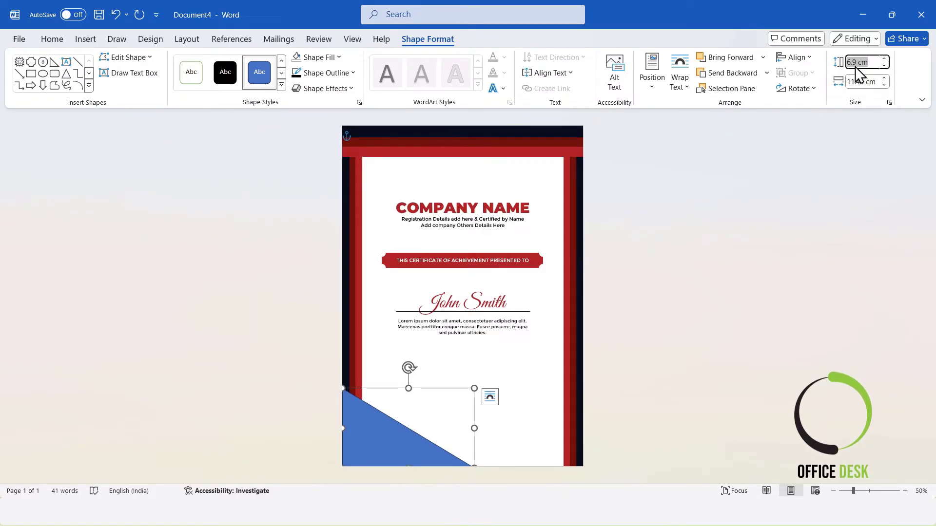
text(7.73)
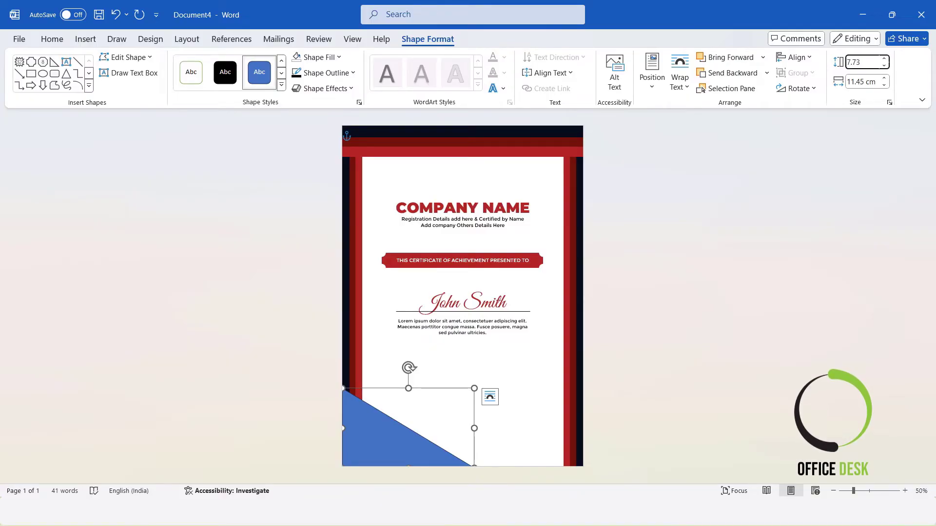
key(Return)
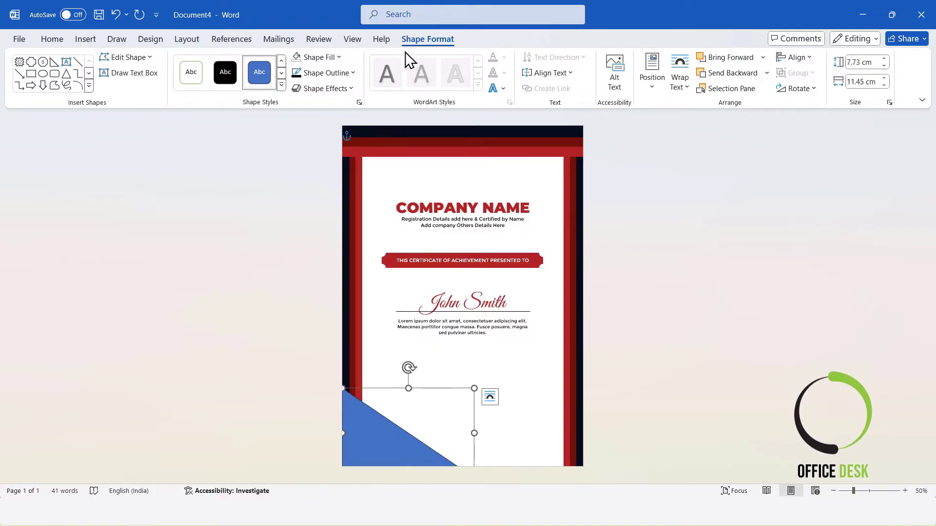
Fill the triangle with the recent red colour and remove its outline
click(332, 59)
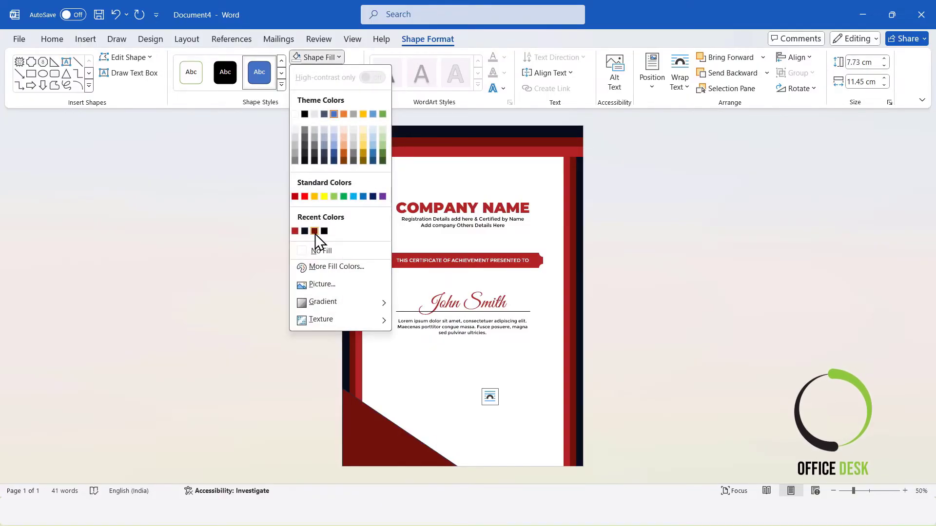
click(292, 230)
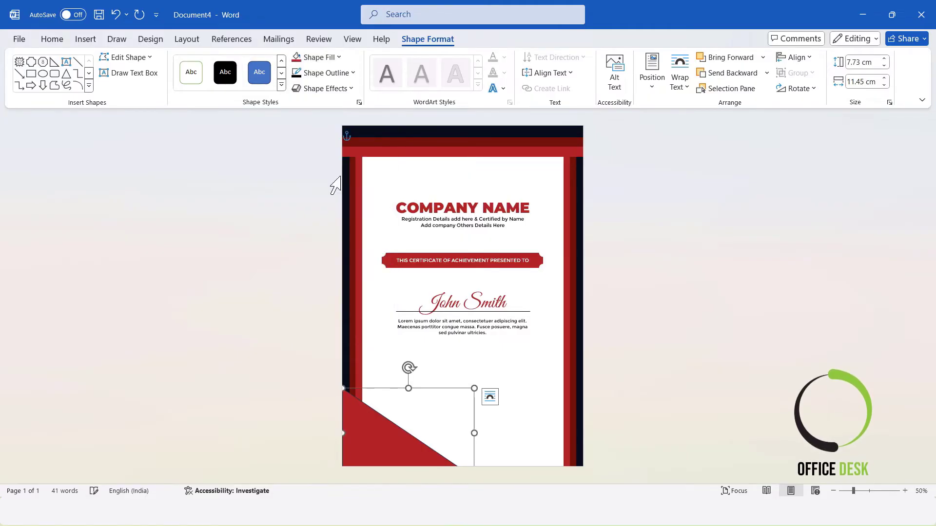
click(341, 75)
click(323, 268)
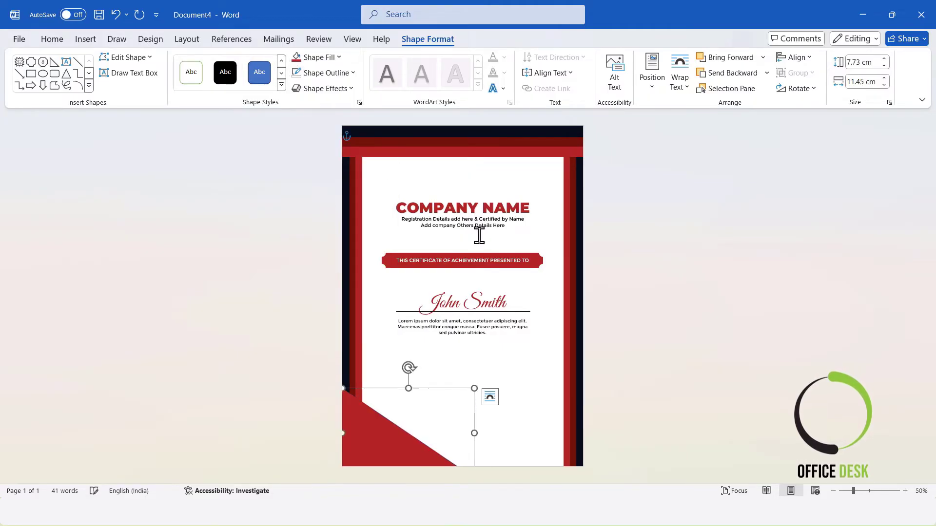
Paste a copy of the triangle and fill the copy with the recent dark red colour
click(663, 339)
drag(381, 417, 375, 407)
key(ctrl+v)
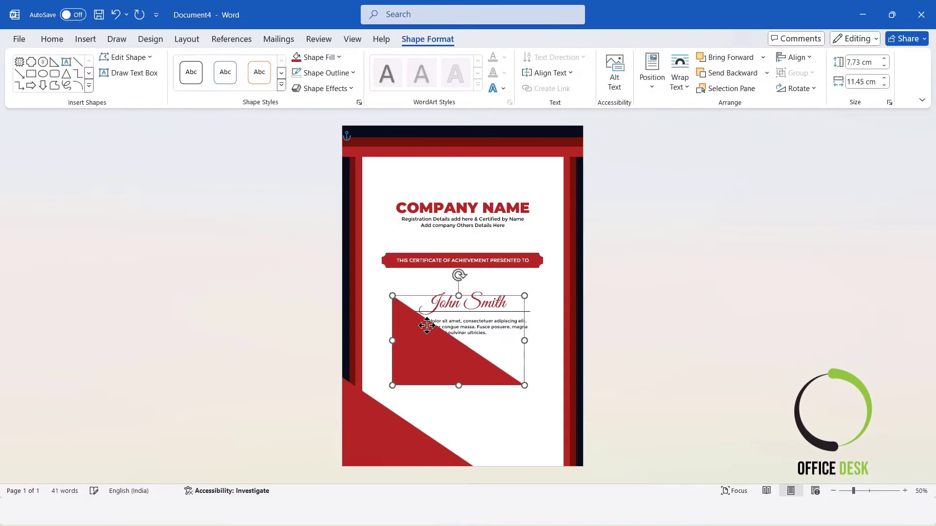
click(320, 55)
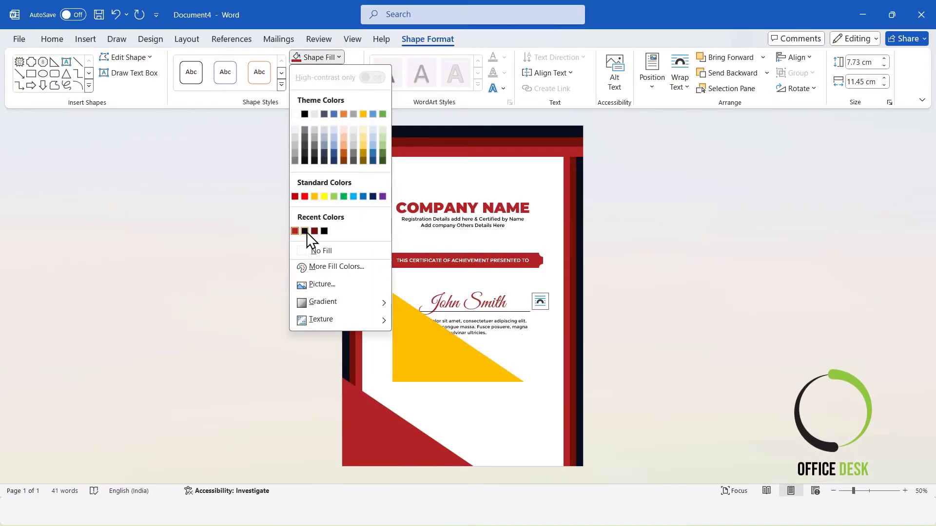
click(315, 232)
Set the dark red triangle's height to 5.8 cm and nudge it into place
click(858, 62)
text(5)
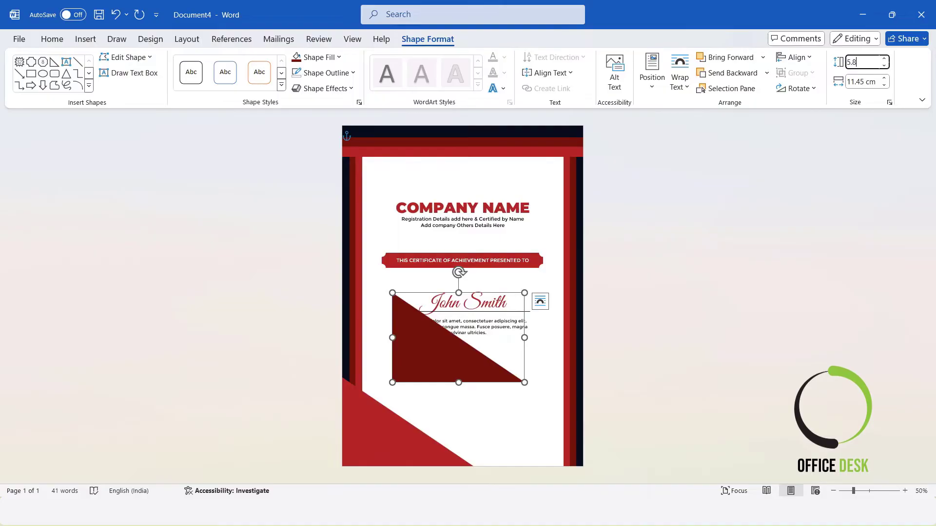
text(.8)
key(Return)
mouse_move(433, 333)
mouse_down()
mouse_move(381, 445)
mouse_move(421, 380)
mouse_move(432, 337)
mouse_up()
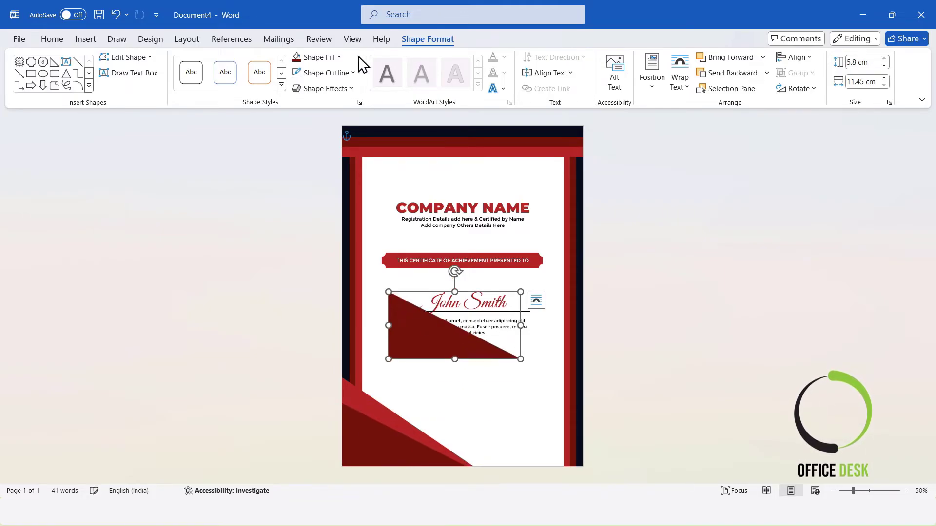
Give another triangle copy a dark navy fill and 3.7 cm height, then place it in the bottom-left corner
click(338, 58)
click(312, 232)
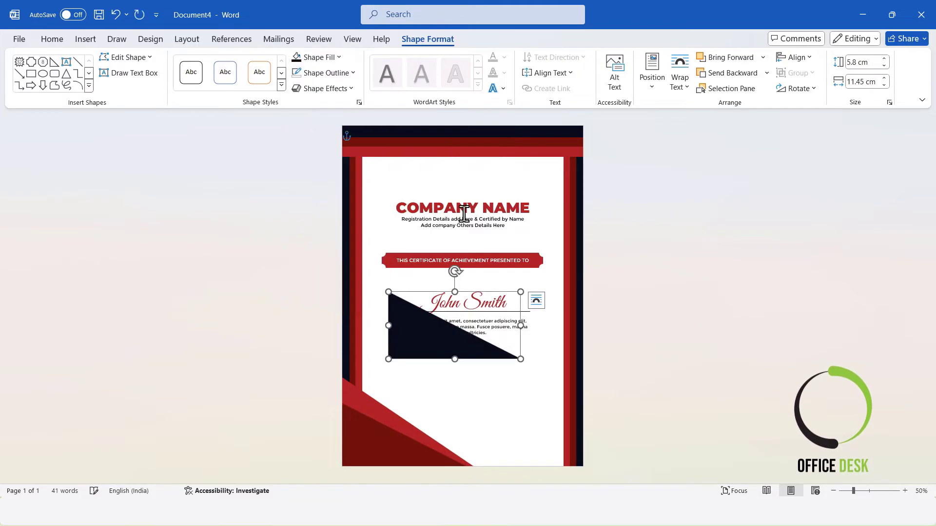
click(867, 64)
text(3.7)
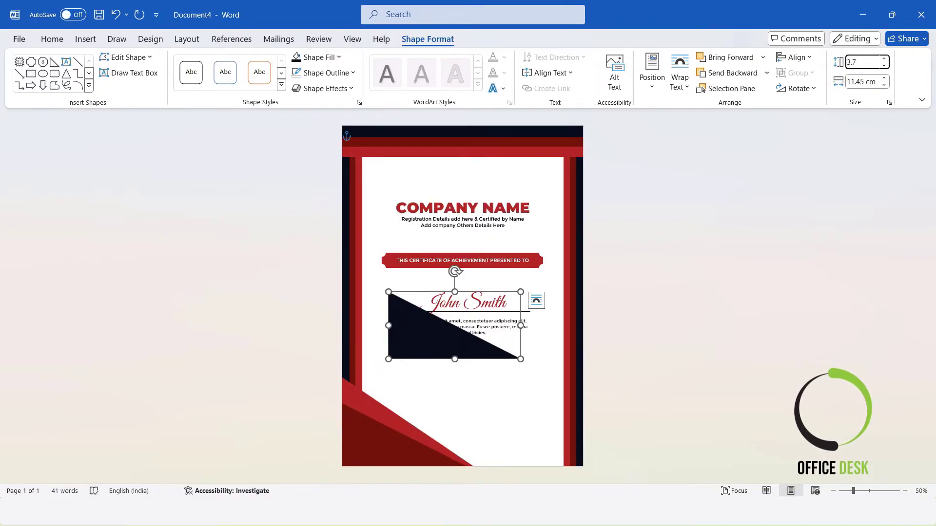
key(Return)
drag(415, 323, 370, 457)
click(454, 404)
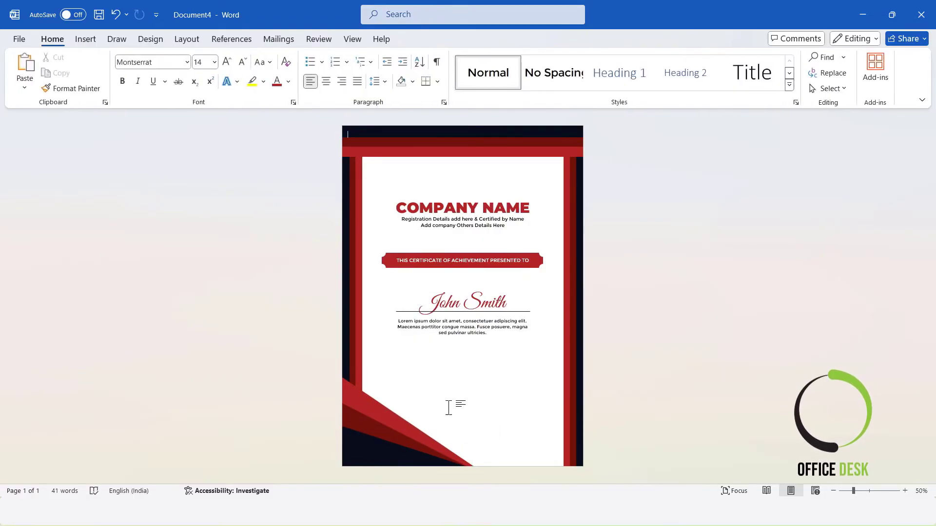
Select the three stacked triangles, align their bottoms and group them
click(373, 427)
ctrl+click(360, 417)
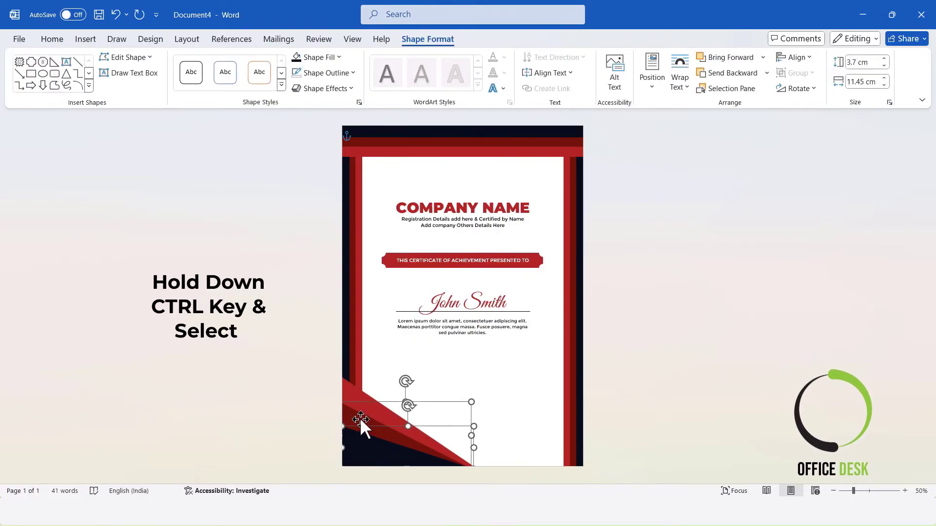
ctrl+click(355, 391)
click(799, 57)
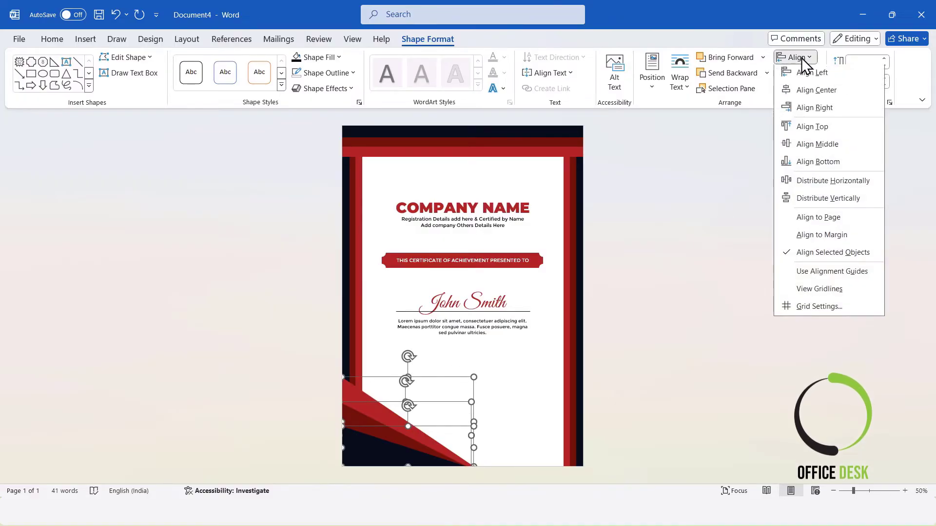
click(808, 163)
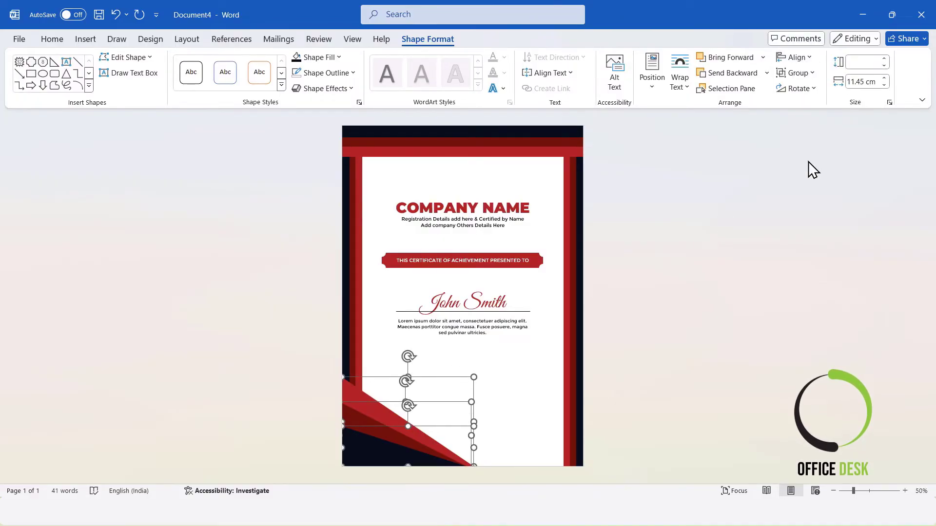
right_click(376, 412)
mouse_move(444, 225)
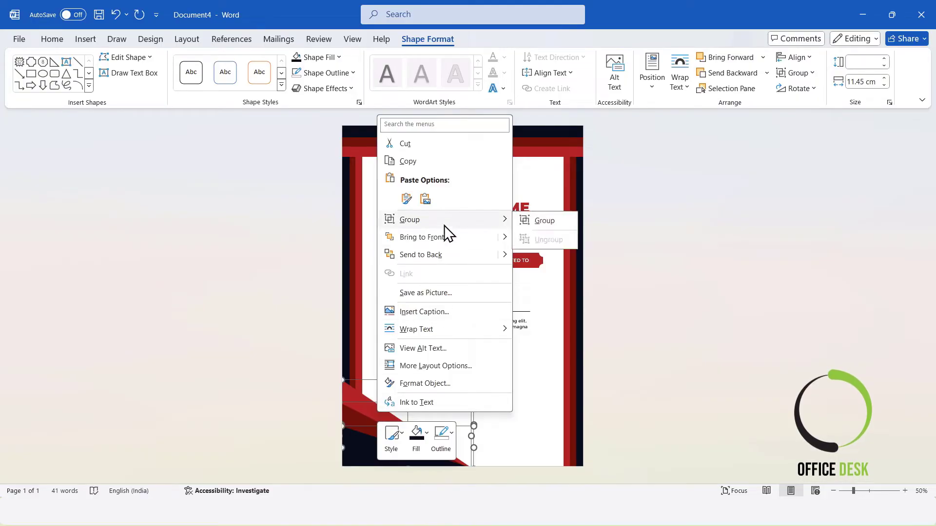
click(527, 222)
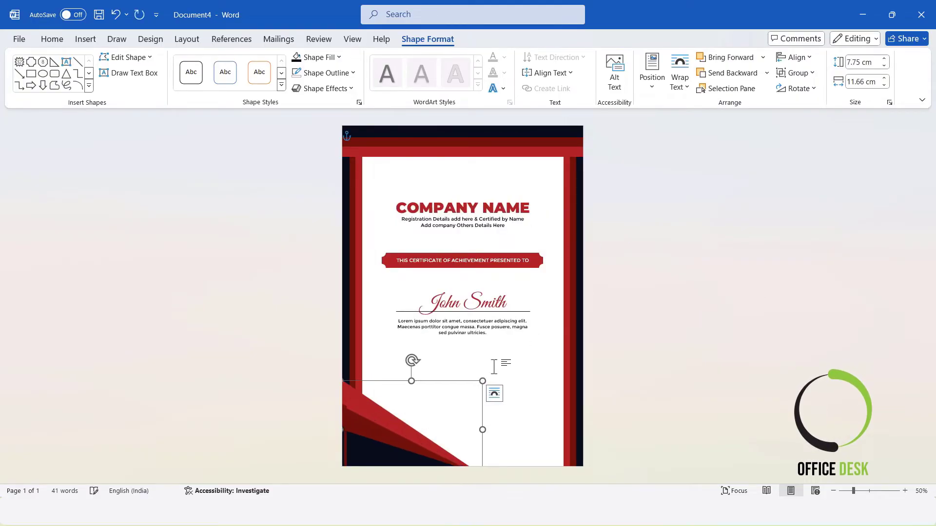
Duplicate the triangle group to the bottom-right corner and flip the copy horizontally
drag(387, 445, 560, 437)
click(799, 88)
click(809, 154)
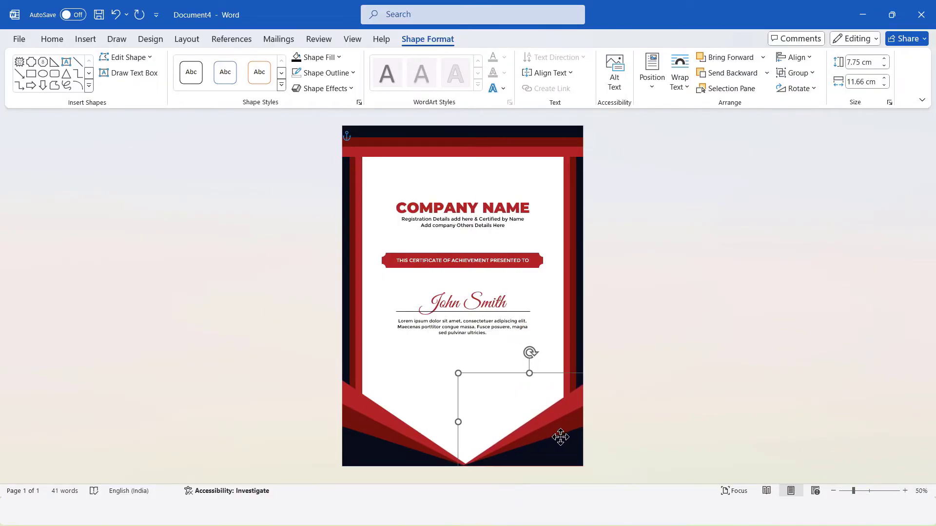
click(731, 389)
Select both triangle groups and align their tops
click(557, 430)
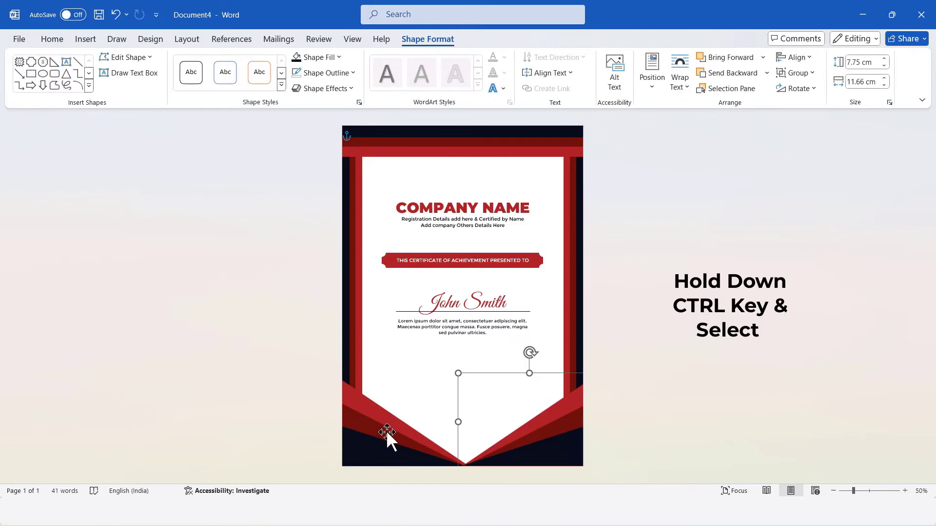
ctrl+click(389, 439)
click(799, 57)
click(805, 128)
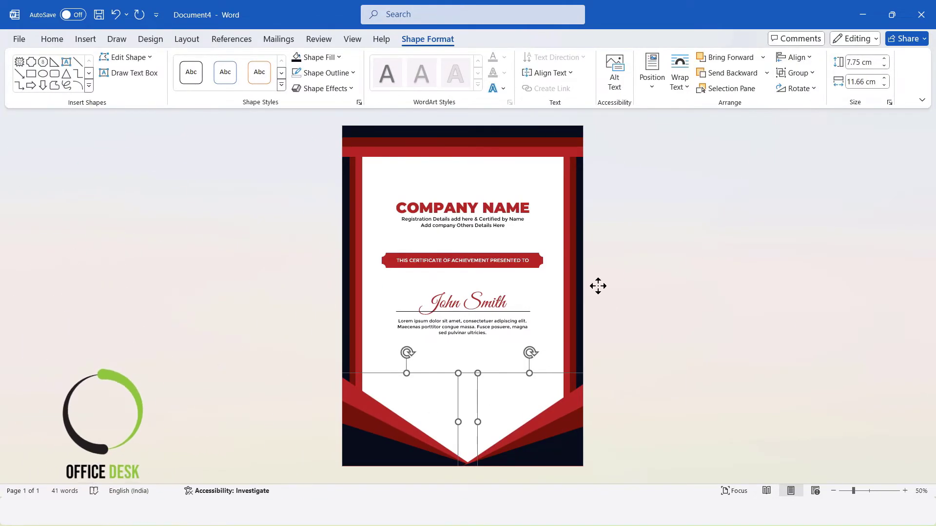
Group the two triangle groups together and centre the combined group horizontally on the page
right_click(547, 423)
mouse_move(604, 232)
click(710, 235)
click(801, 57)
click(817, 90)
click(764, 308)
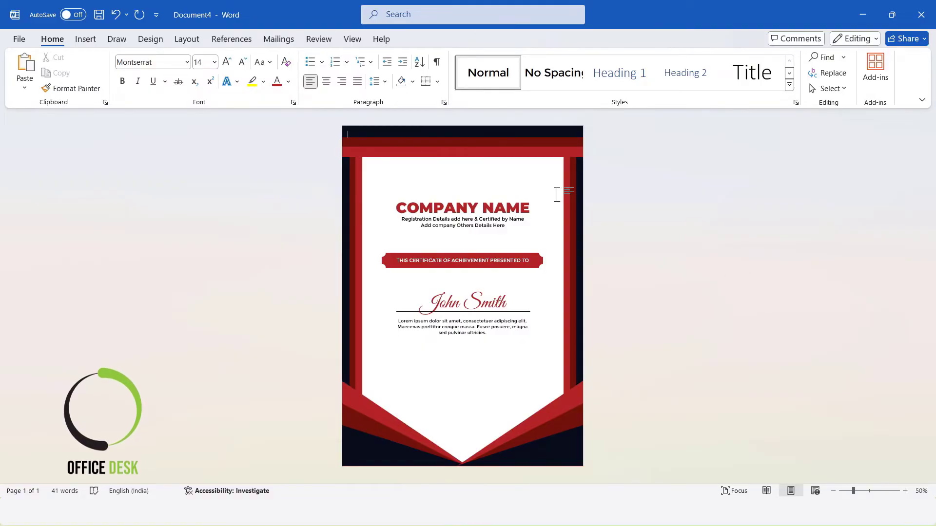
Draw a text box about 4.66 cm wide below the paragraph's left side, enter Signature and select its text
click(86, 38)
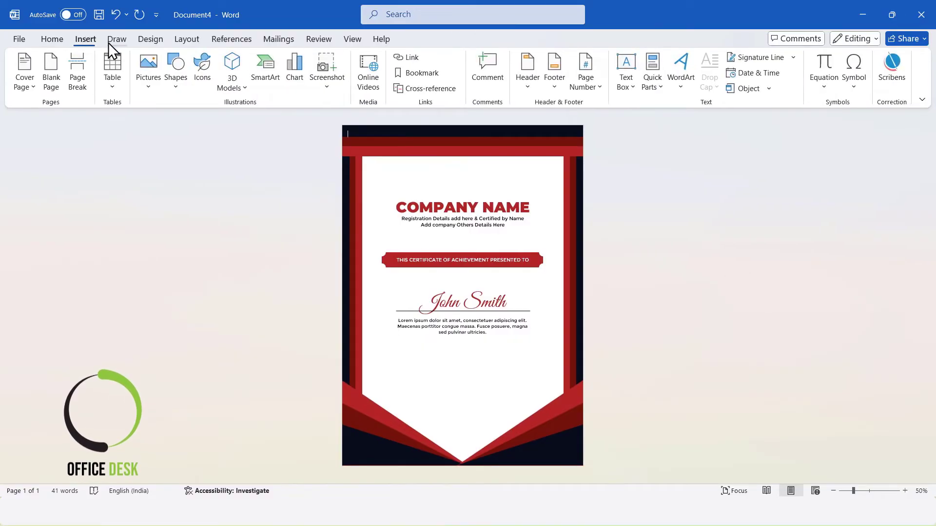
click(176, 87)
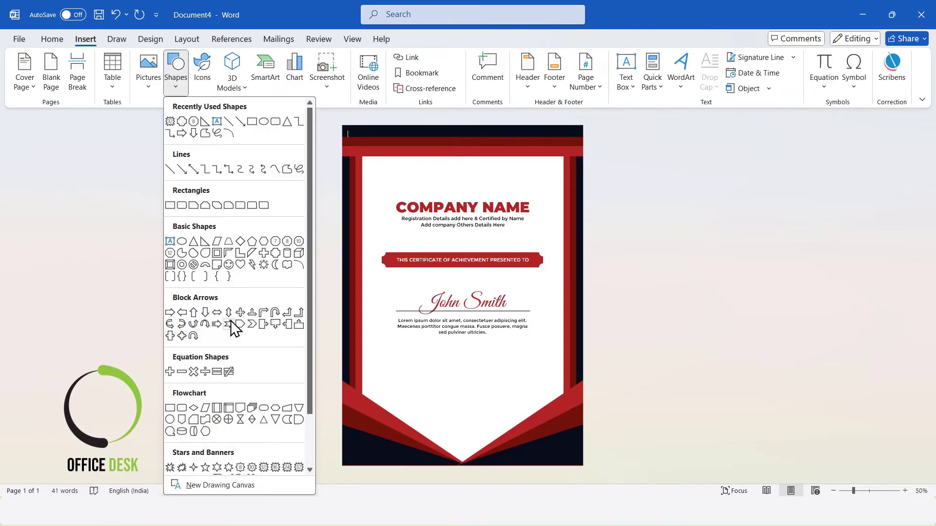
click(169, 241)
drag(391, 355, 446, 372)
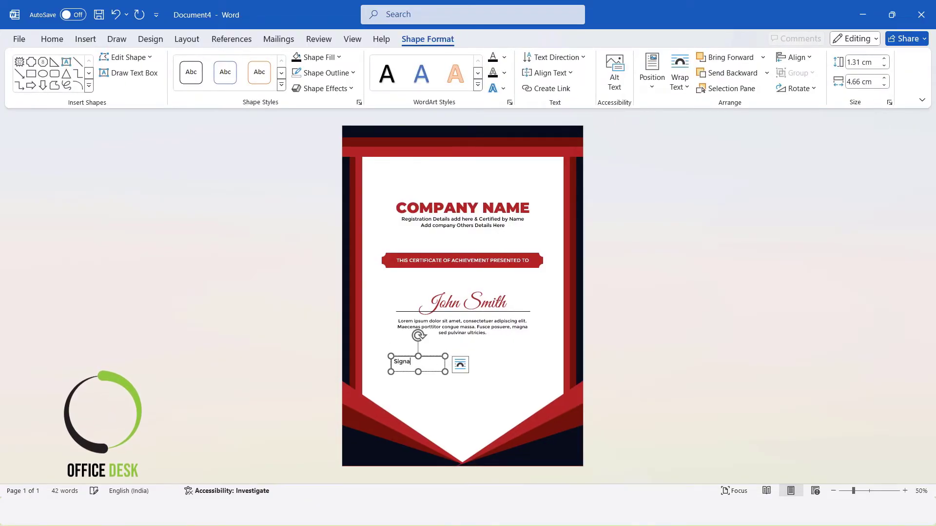
key(ctrl+a)
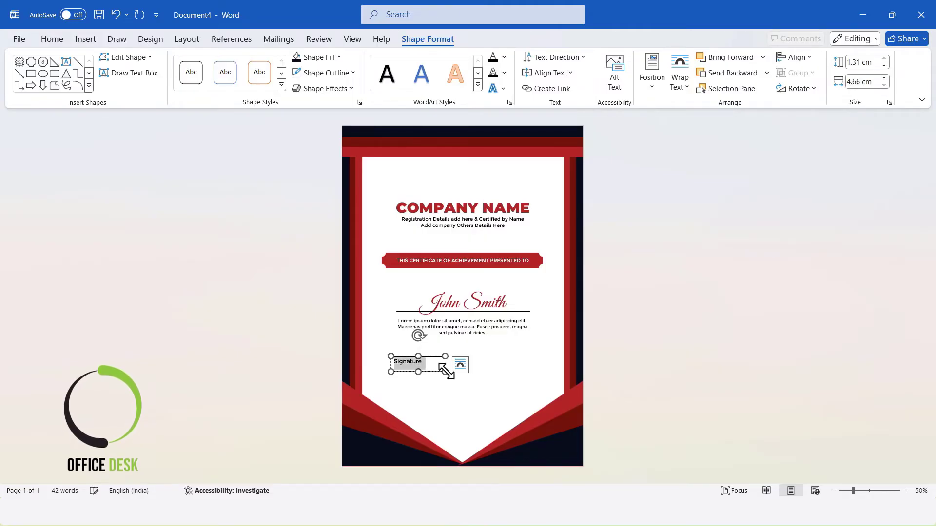
Centre the Signature text and set its text box to no outline and no fill
click(66, 41)
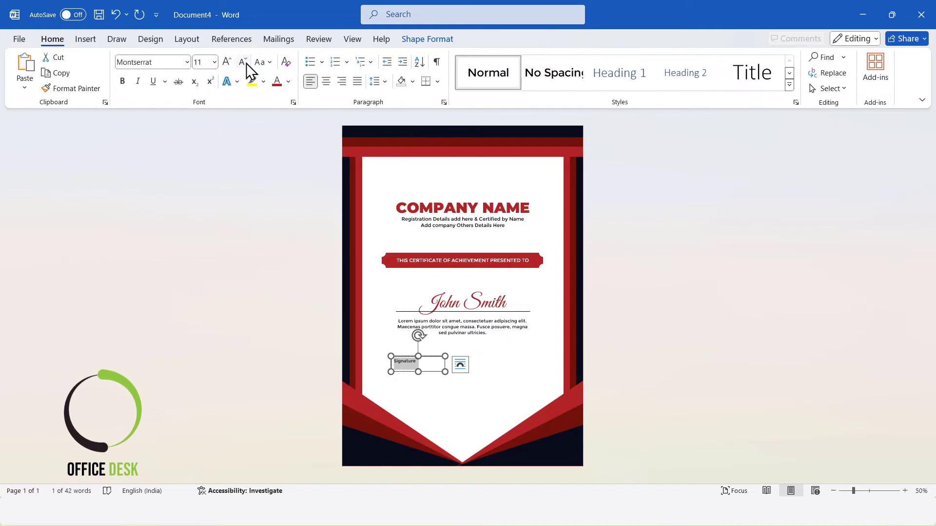
click(327, 77)
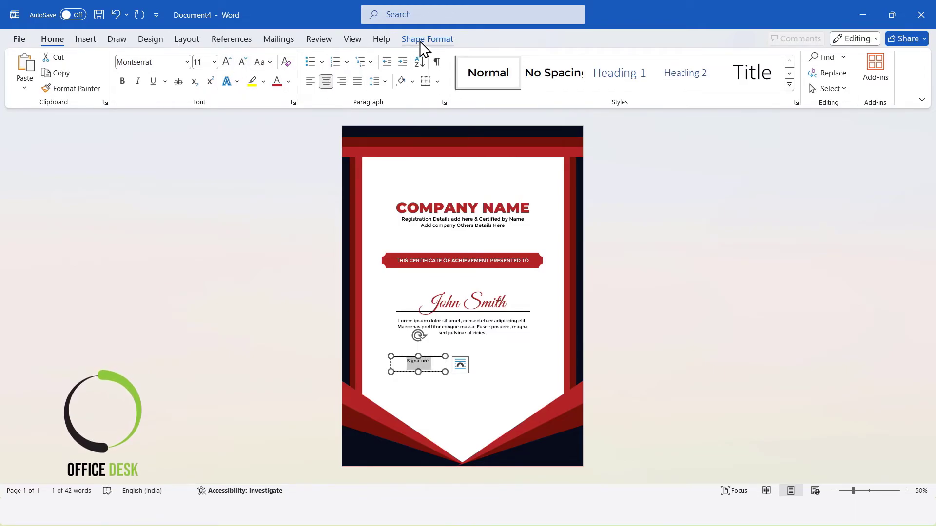
click(420, 41)
click(313, 71)
click(335, 267)
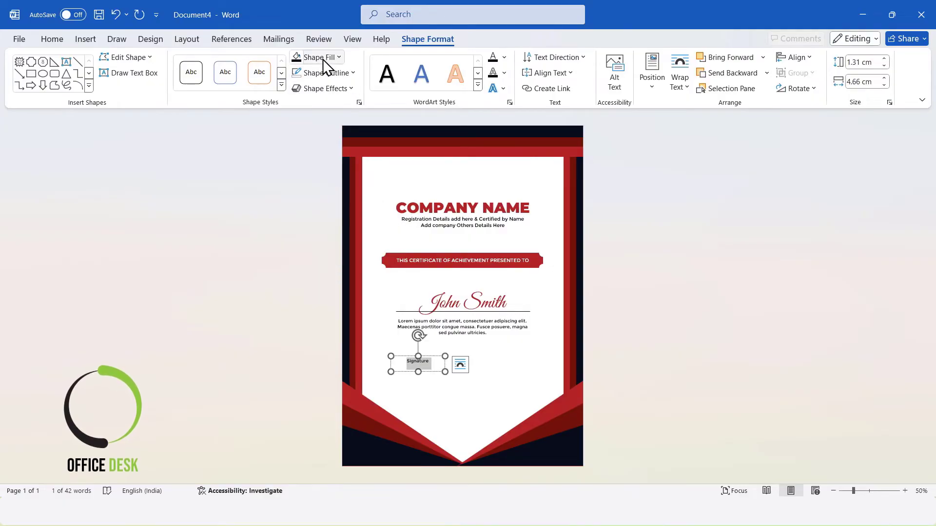
click(321, 57)
click(316, 247)
Narrow the Signature box to about 3.68 cm and draw a black line about 3.94 cm long above its text
drag(442, 356, 437, 372)
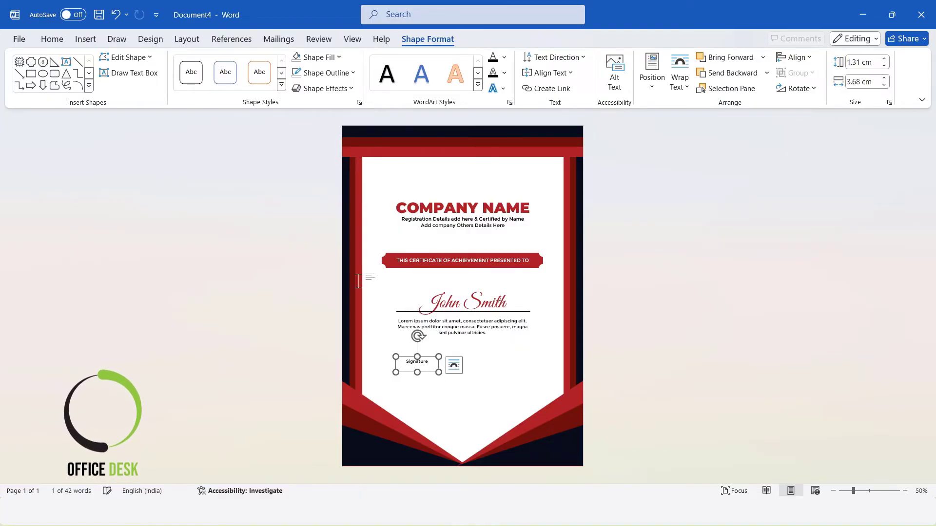
click(86, 39)
click(176, 80)
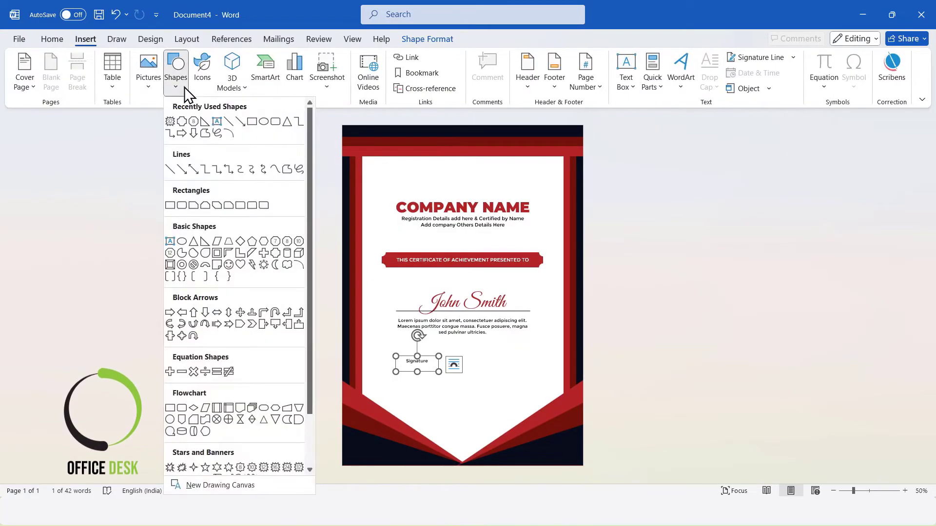
click(179, 168)
drag(400, 356, 445, 356)
click(335, 78)
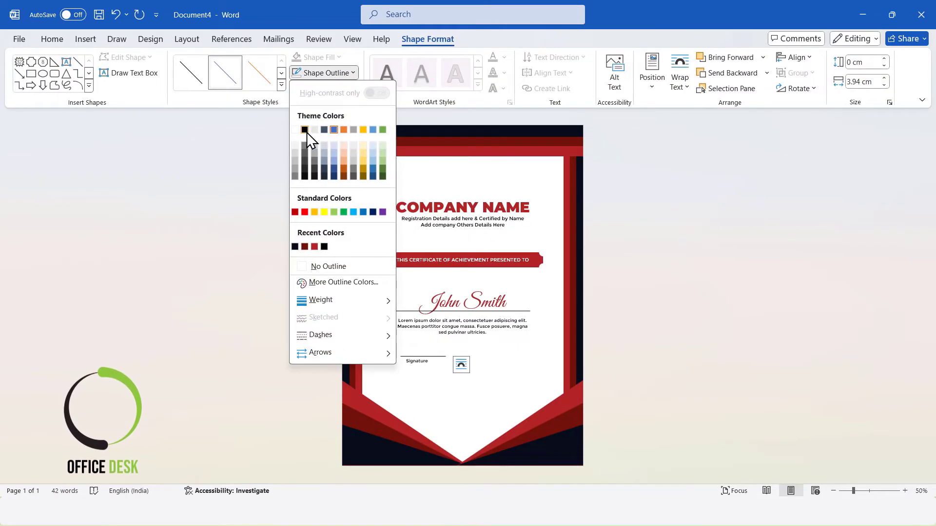
click(306, 133)
Centre-align the line with the Signature text box and group the two together
ctrl+click(425, 369)
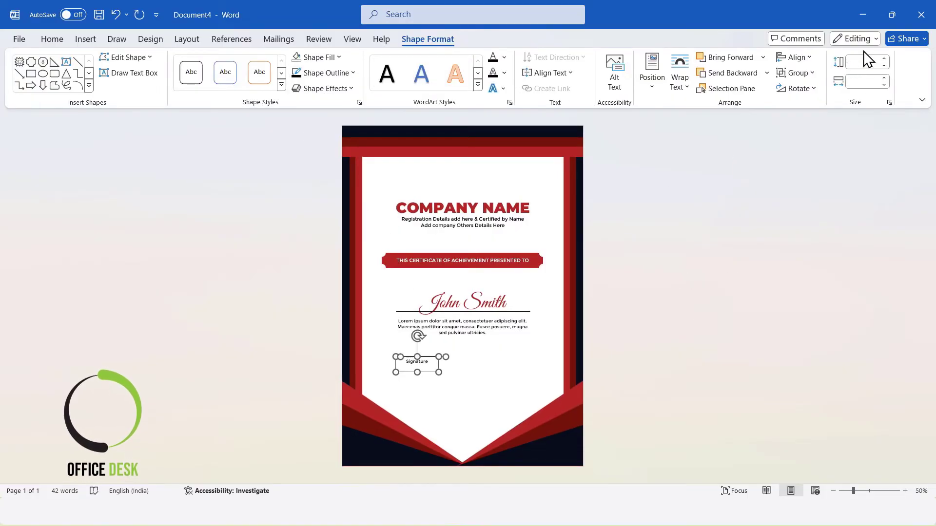
click(805, 57)
click(798, 95)
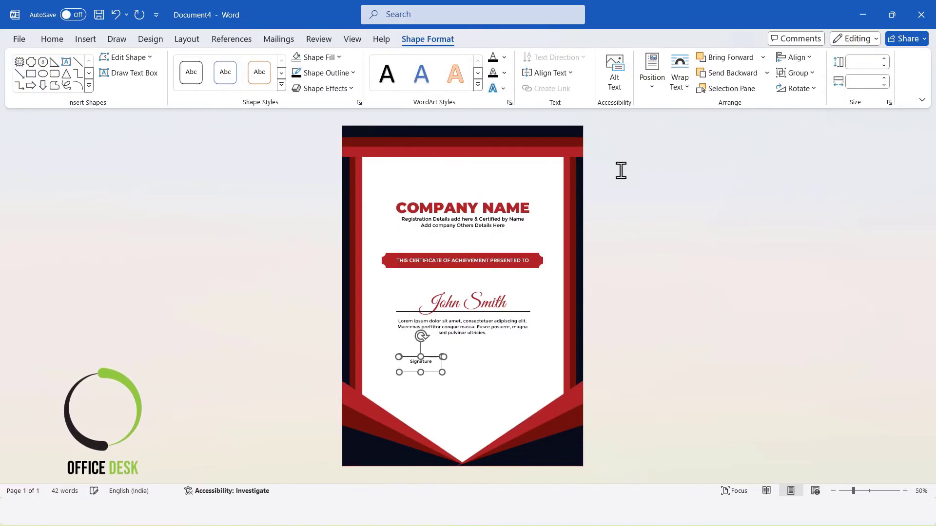
right_click(436, 361)
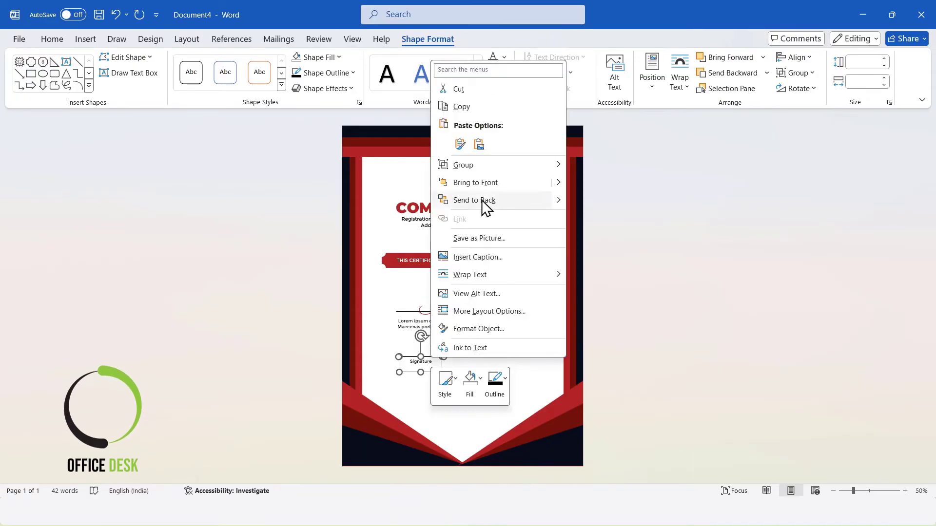
mouse_move(473, 165)
click(583, 170)
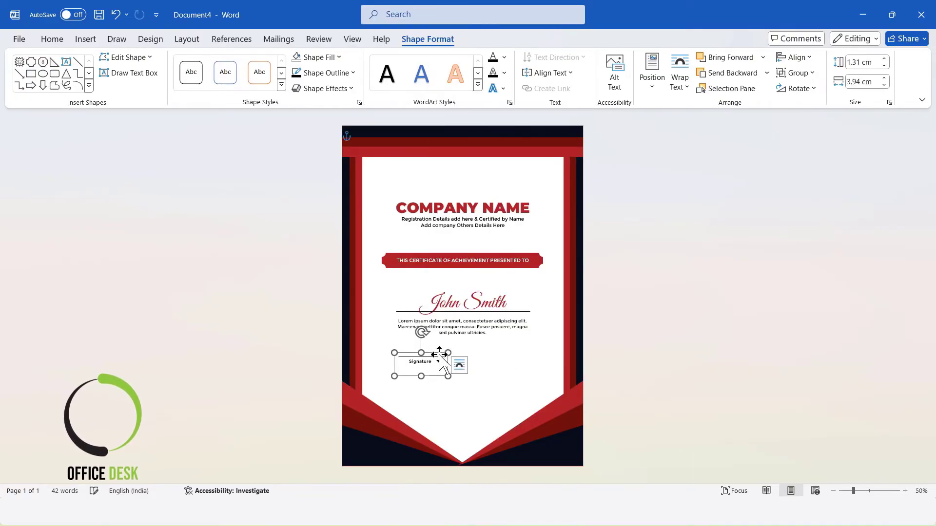
Duplicate the signature group, move the copy to the right and change its text to Date
click(436, 357)
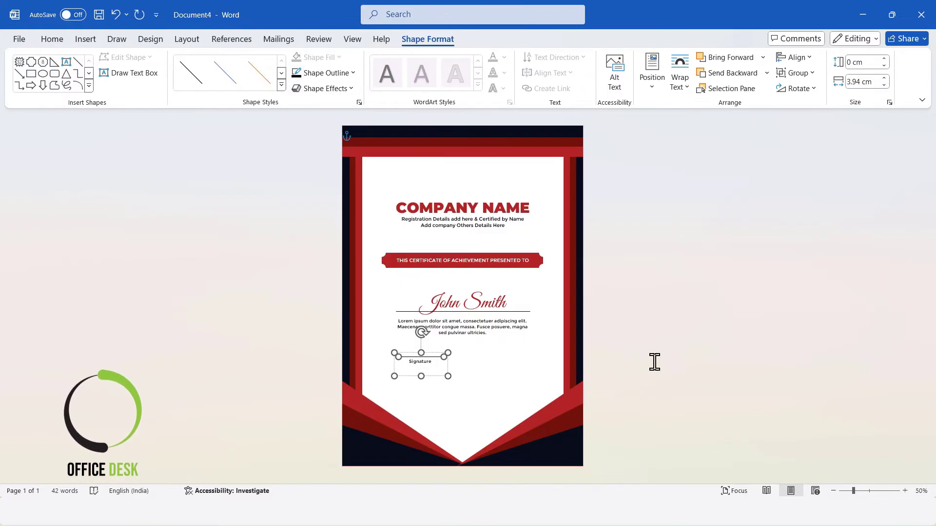
click(704, 349)
click(422, 362)
click(435, 353)
key(ctrl+d)
mouse_move(432, 361)
mouse_down()
mouse_move(520, 356)
mouse_move(464, 361)
mouse_up()
click(522, 360)
text(Date)
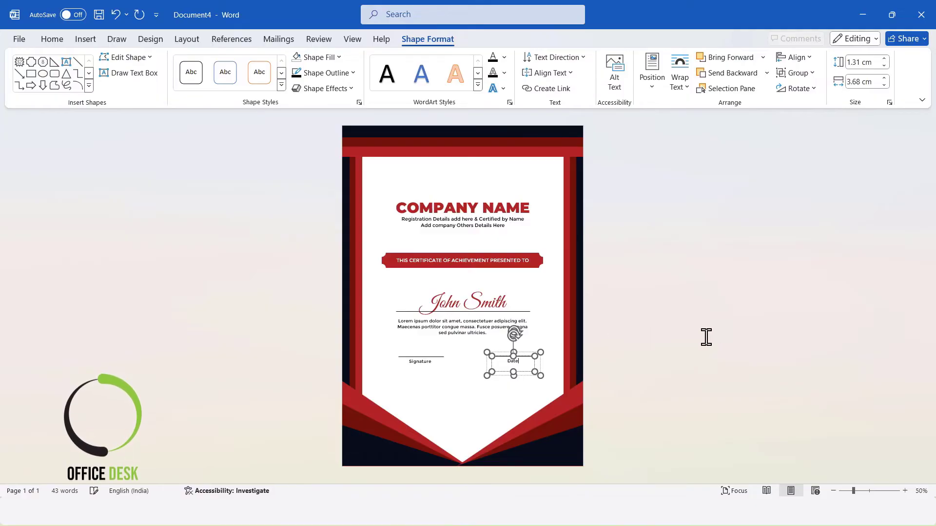
Align the tops of the Signature and Date groups and nudge both slightly left and down
click(707, 337)
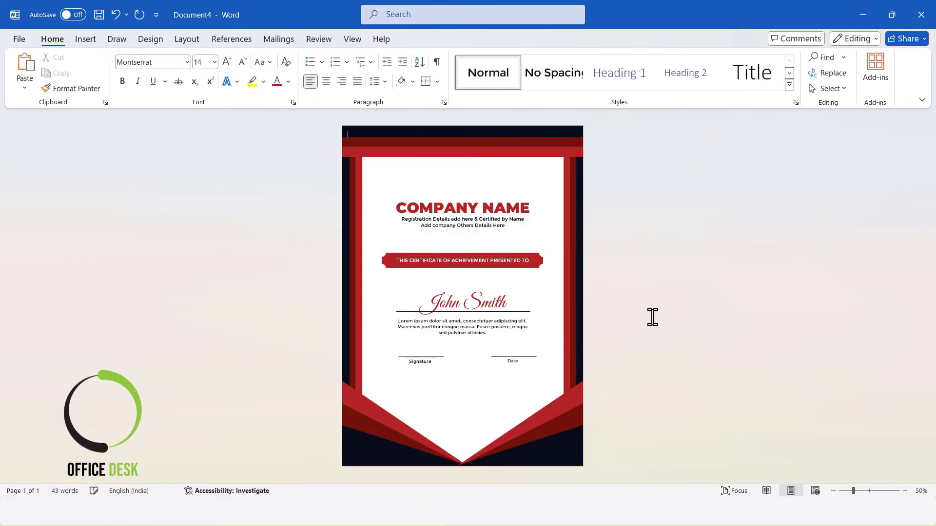
click(519, 360)
shift+click(421, 361)
click(806, 60)
click(813, 128)
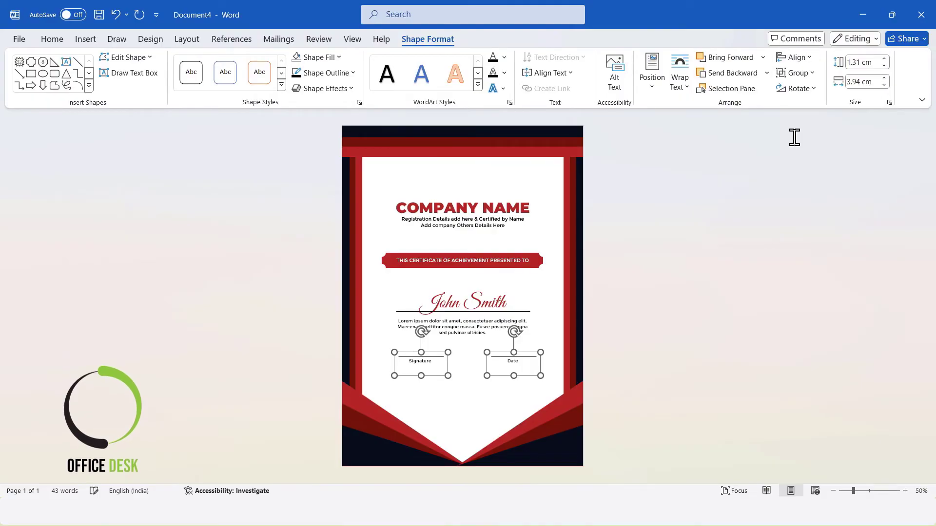
key(Left)
key(Left)
key(Left)
key(Left)
key(Left)
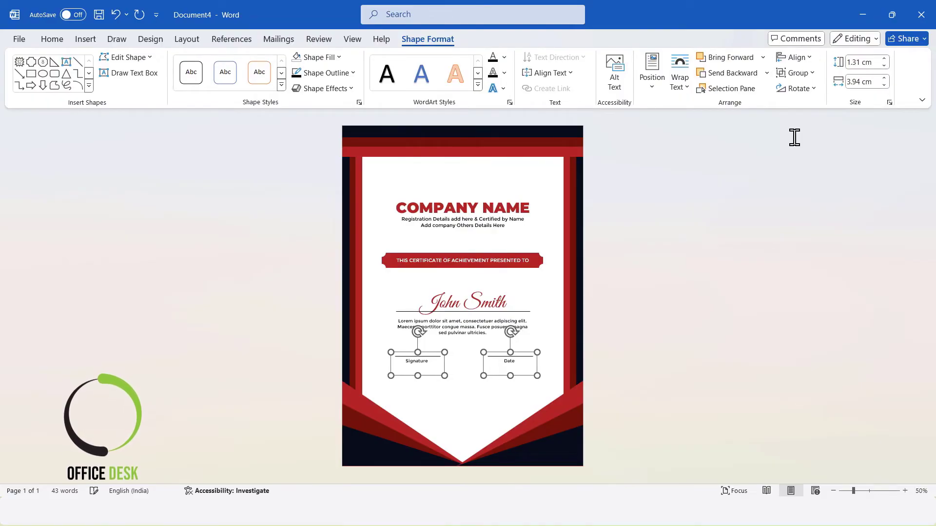
key(Down)
key(Down)
key(Down)
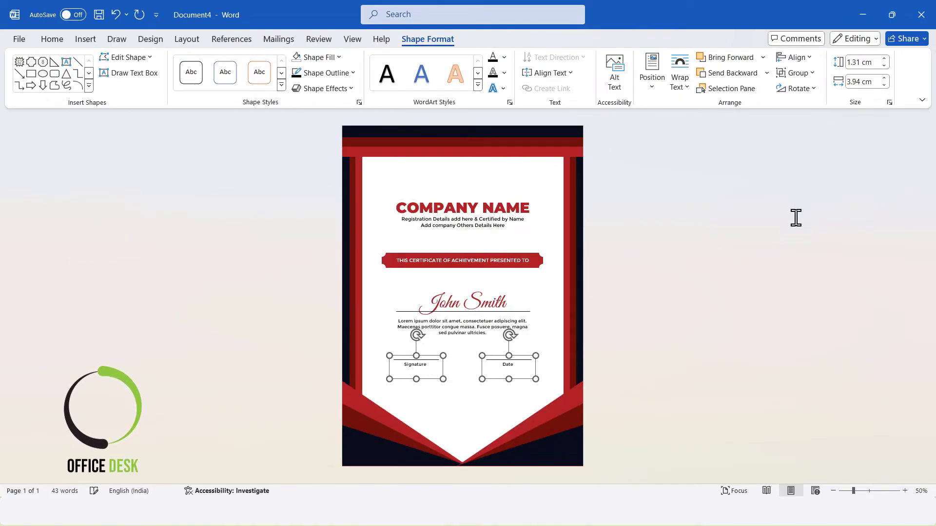
click(794, 218)
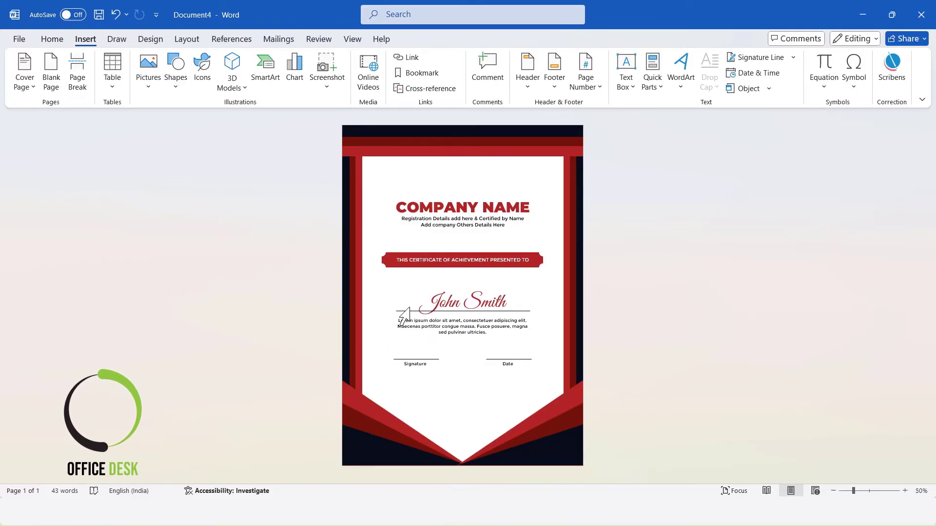
Lengthen the line under the recipient name and centre it horizontally
click(409, 312)
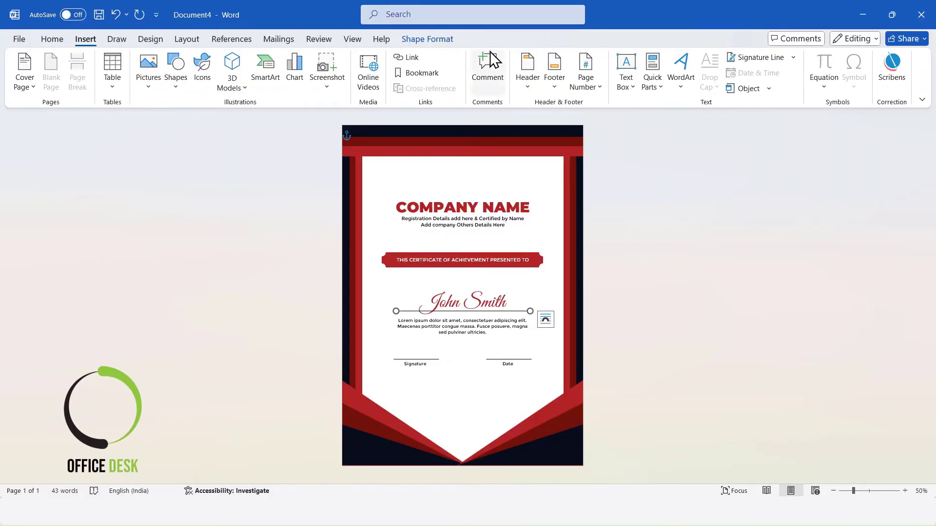
click(884, 77)
click(884, 77)
click(883, 77)
click(884, 77)
click(793, 58)
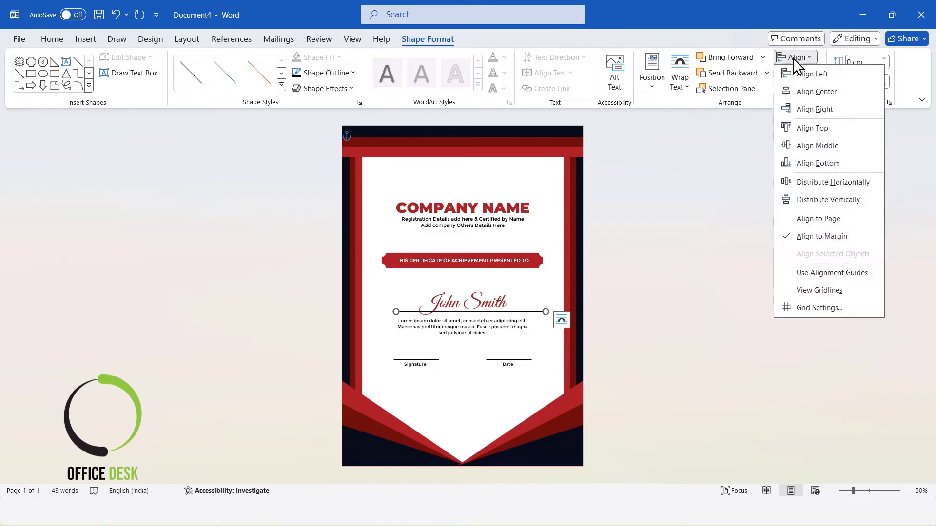
click(812, 92)
Nudge the Date group to the right and the Signature group to the left
click(424, 358)
click(422, 356)
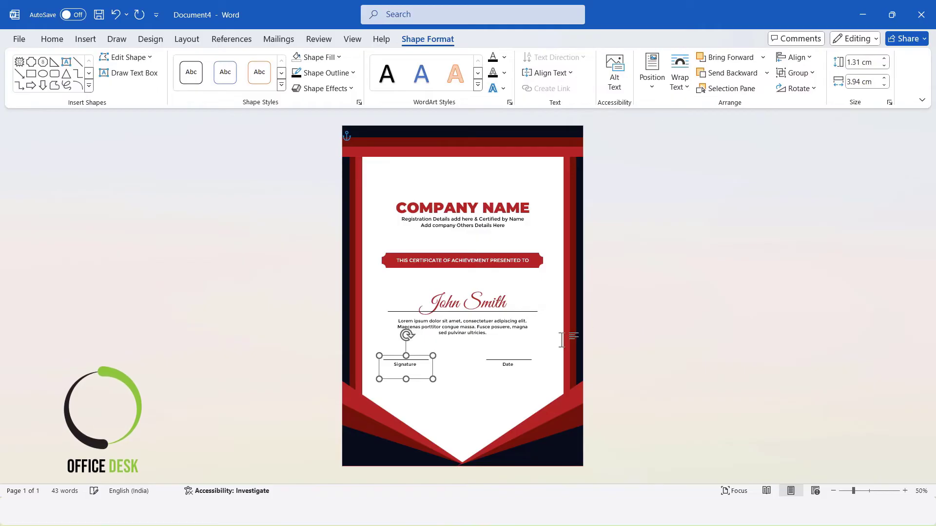
click(521, 363)
key(Right)
key(Right)
key(Right)
key(Right)
key(Right)
key(Right)
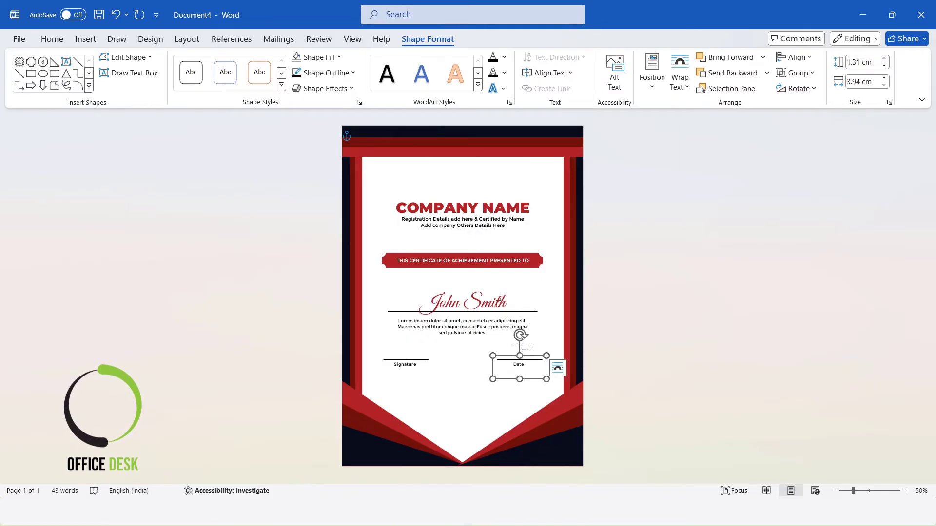
click(408, 363)
click(397, 356)
key(Left)
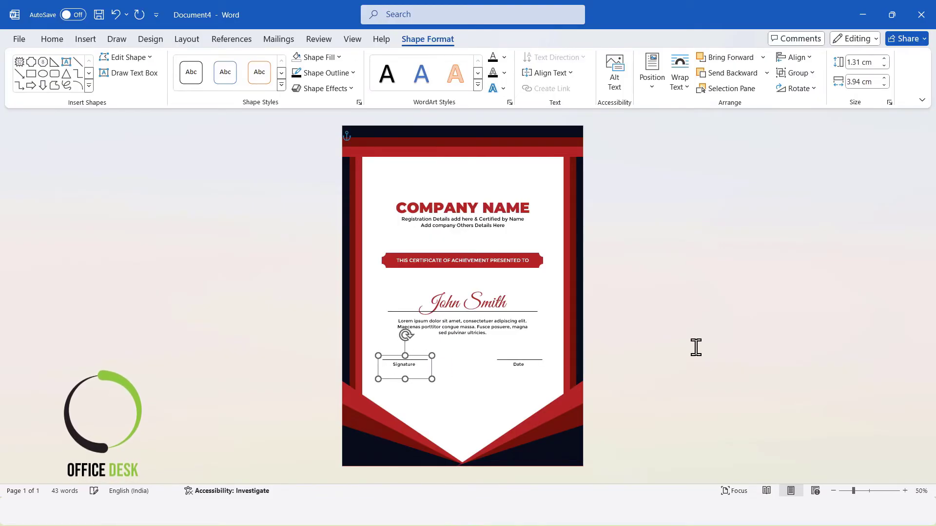
click(696, 341)
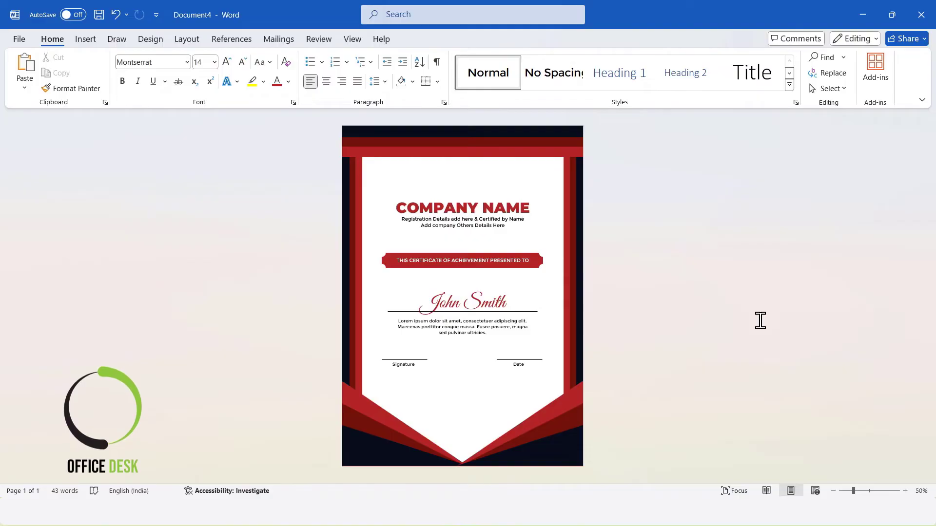
Draw a star seal shape about 3.73 cm wide between the Signature and Date lines
click(86, 39)
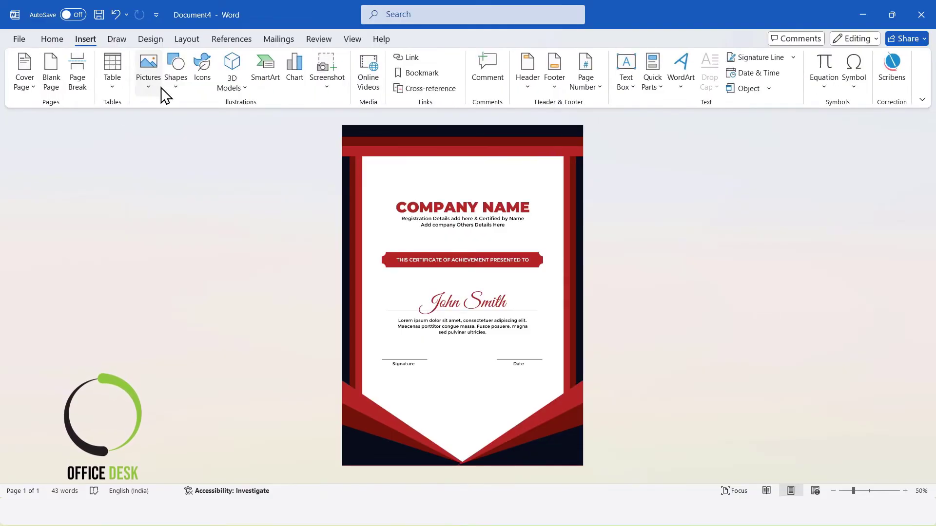
click(173, 81)
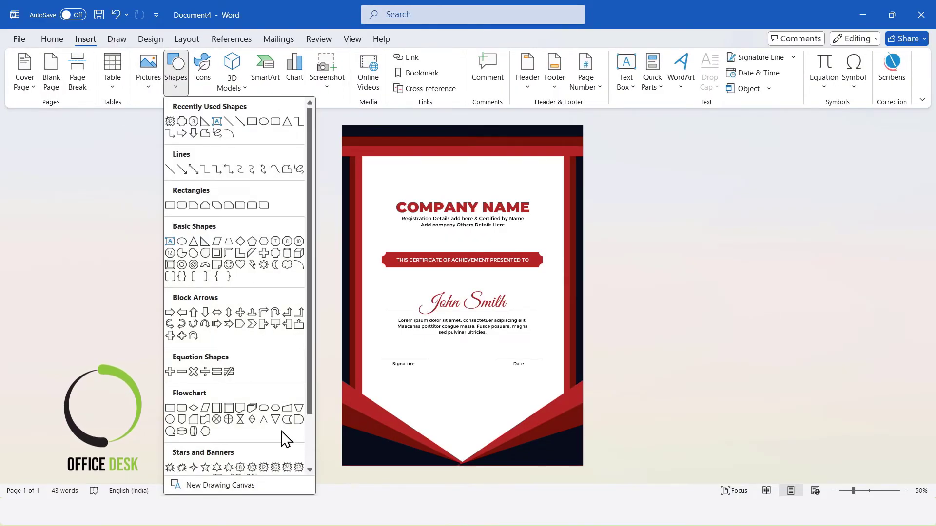
scroll(293, 420, down, 2)
click(298, 405)
drag(442, 343, 485, 386)
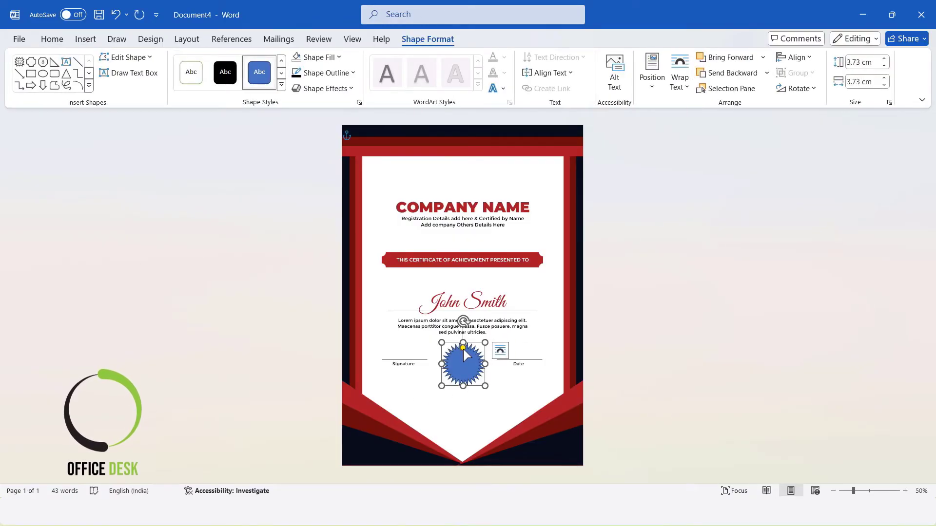
drag(464, 349, 464, 349)
Fill the seal with the recent dark red colour and remove its outline
click(319, 57)
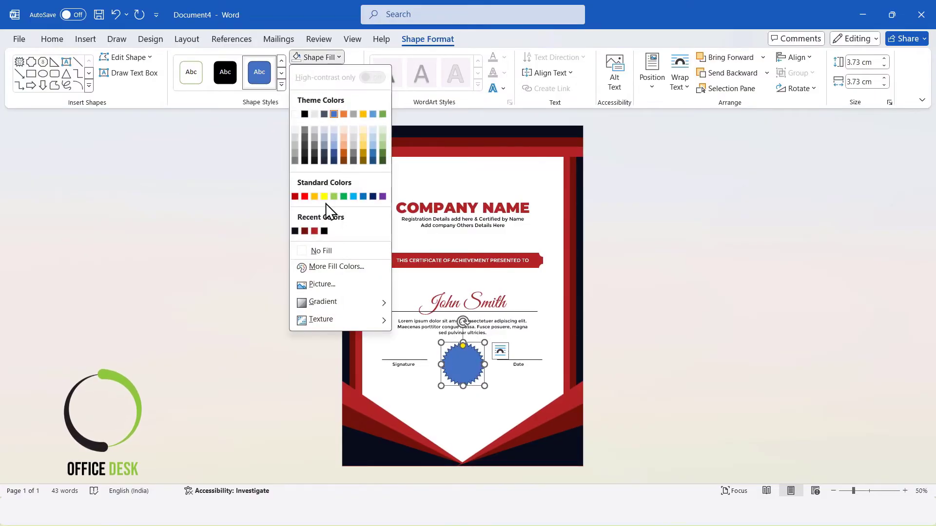
click(314, 231)
click(325, 72)
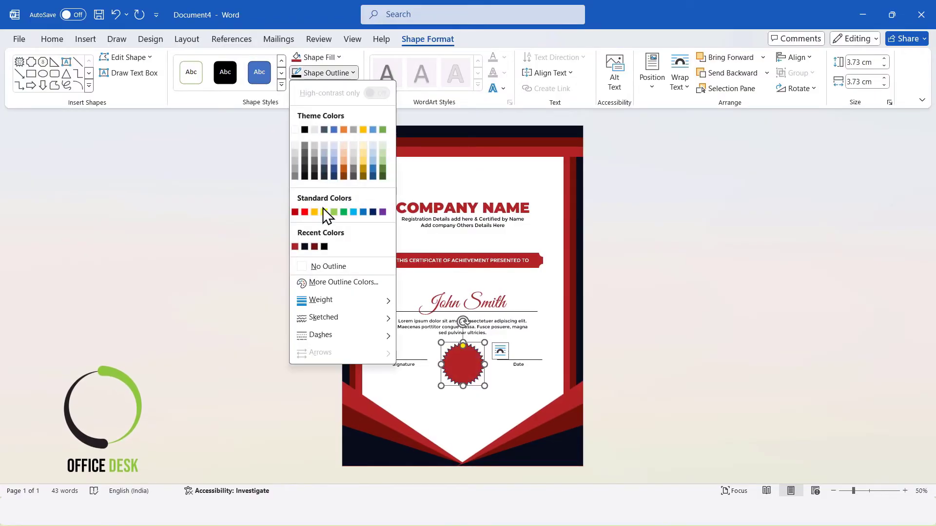
click(329, 266)
Enlarge the seal to about 4.32 cm and centre it horizontally
drag(484, 387, 492, 393)
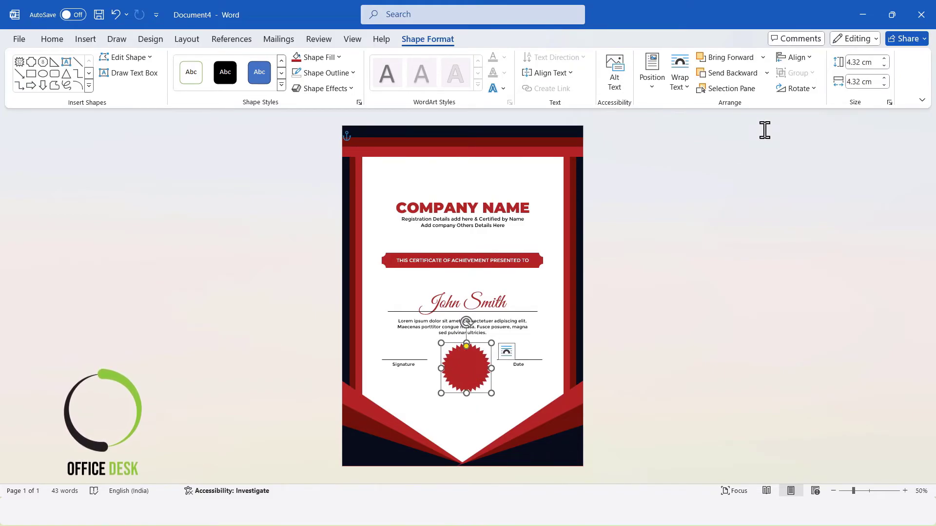
click(794, 58)
click(810, 94)
click(777, 243)
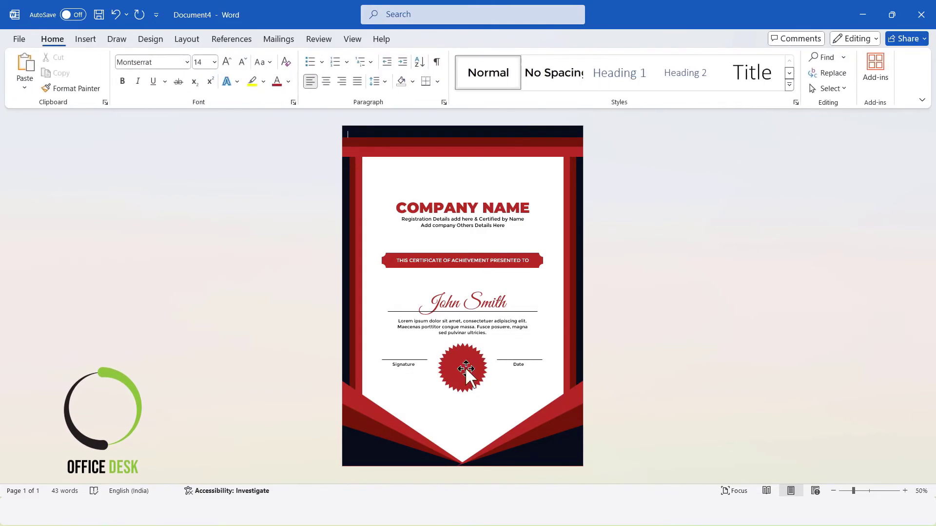
Move the Signature and Date groups down slightly
click(405, 364)
shift+click(530, 365)
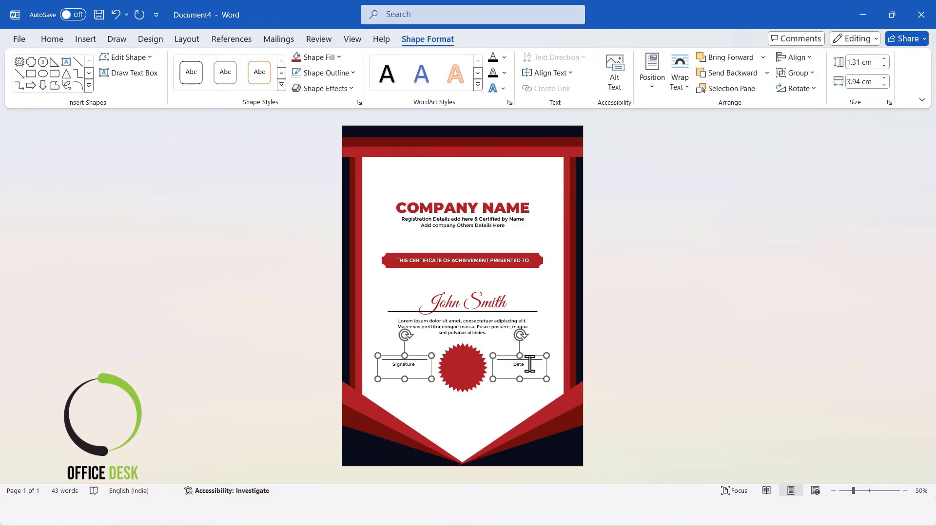
key(Down)
key(Down)
key(Down)
key(Down)
key(Down)
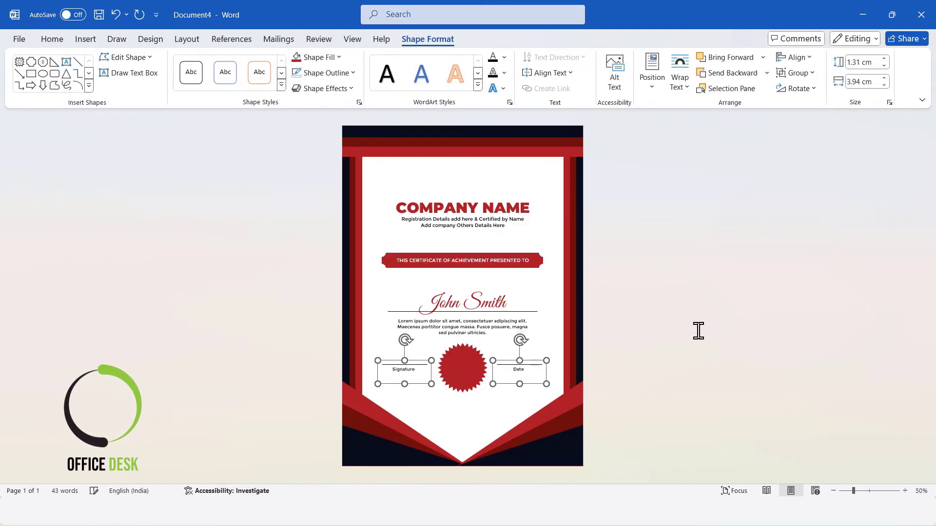
click(698, 330)
Move the recipient name and description block up slightly
click(465, 369)
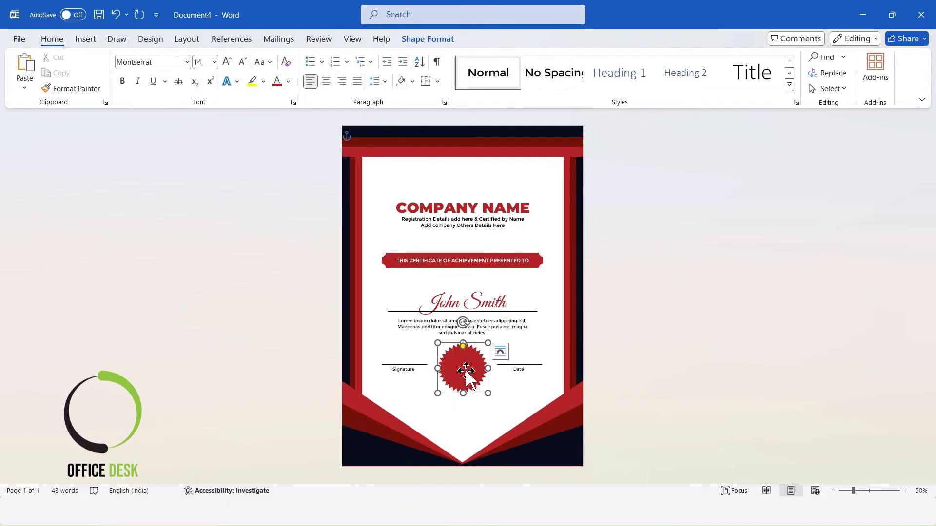
click(526, 368)
shift+click(409, 376)
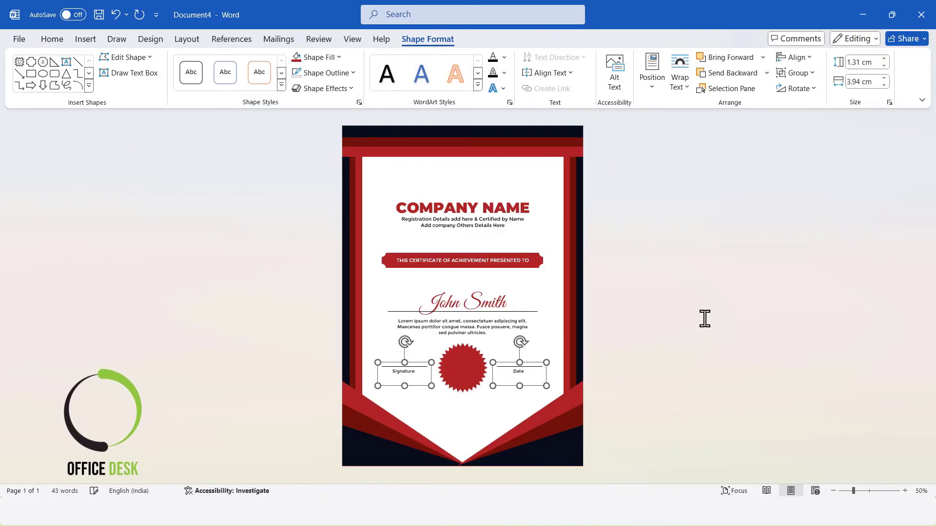
click(705, 318)
click(532, 312)
shift+click(502, 304)
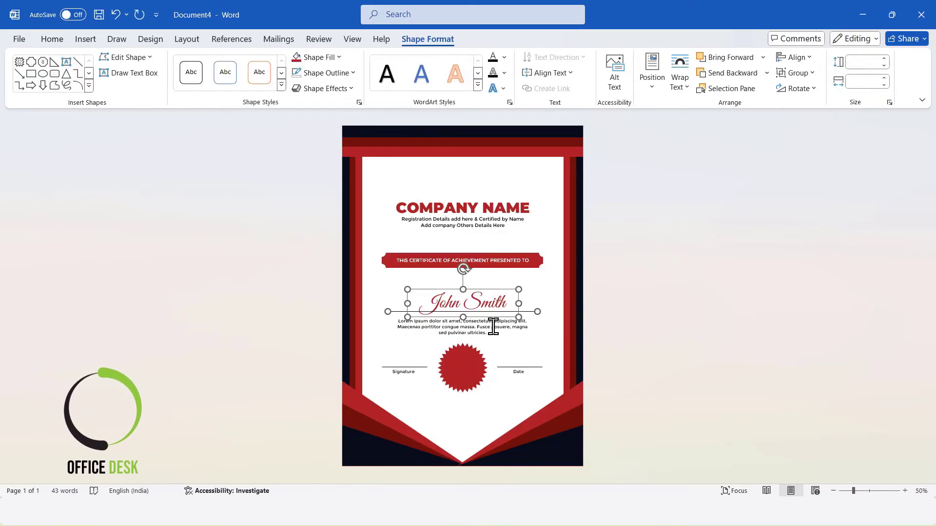
shift+click(493, 327)
key(Up)
key(Up)
key(Up)
key(Up)
key(Up)
key(Up)
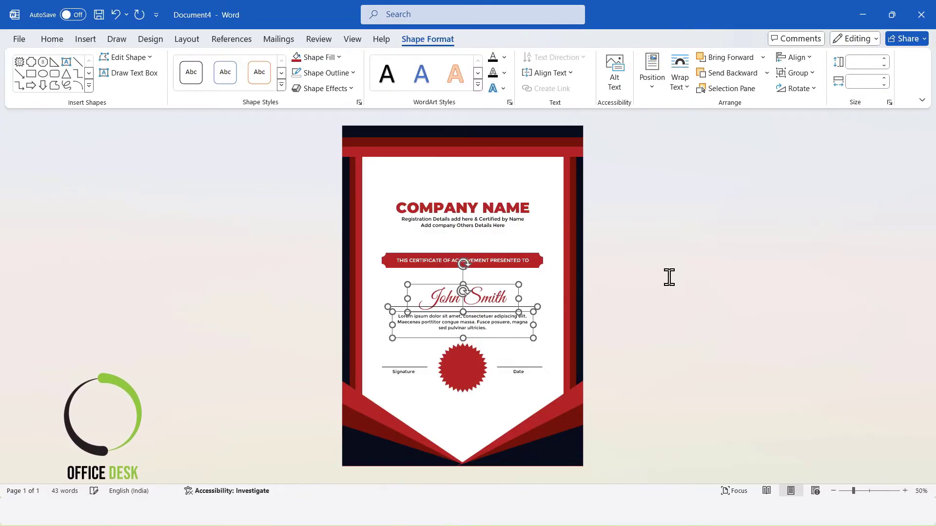
click(669, 276)
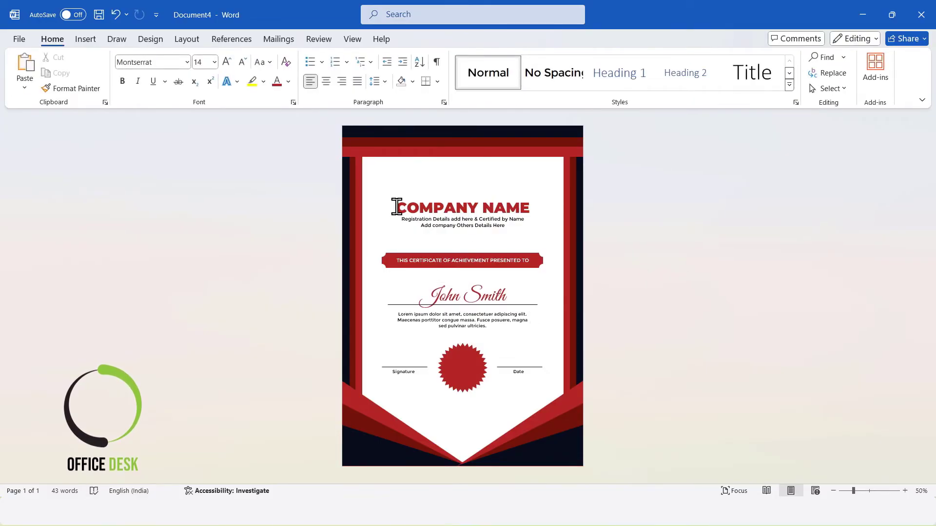
Insert a seal emblem picture from the device and set its wrapping to In Front of Text
click(88, 39)
click(148, 73)
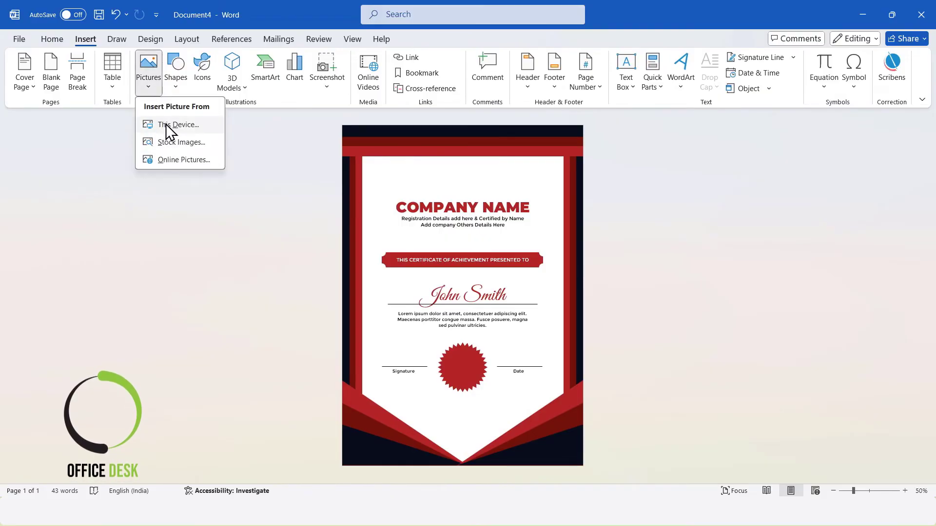
click(165, 124)
click(170, 105)
click(618, 476)
click(675, 85)
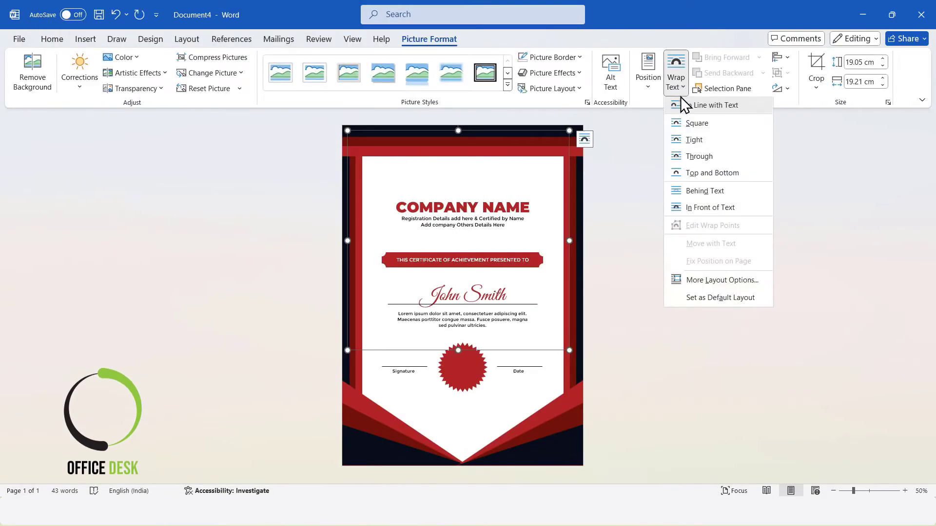
click(717, 210)
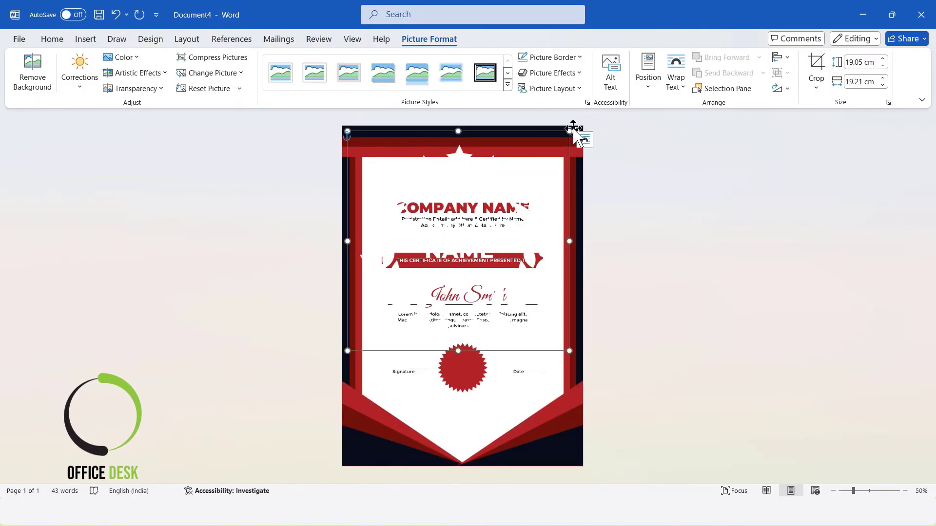
click(675, 86)
click(711, 209)
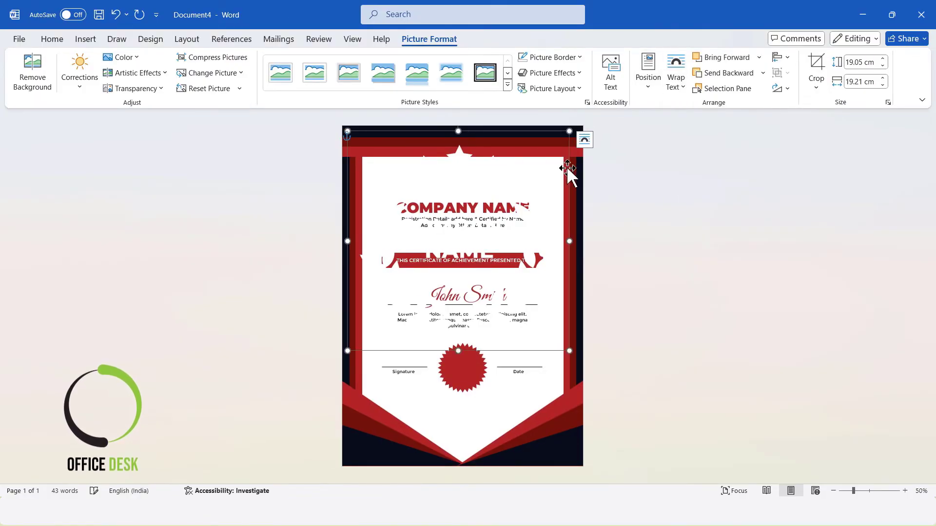
Shrink the emblem picture to about 3 cm and place it over the red seal
drag(561, 138, 461, 359)
drag(462, 365, 474, 377)
drag(462, 364, 466, 371)
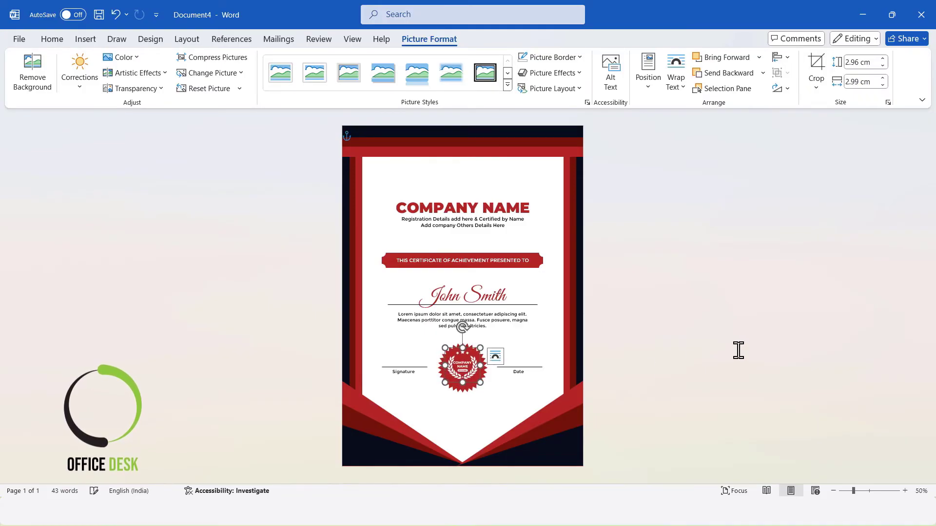
Select the emblem and the seal and align them to each other's centre and middle
click(490, 389)
ctrl+click(466, 374)
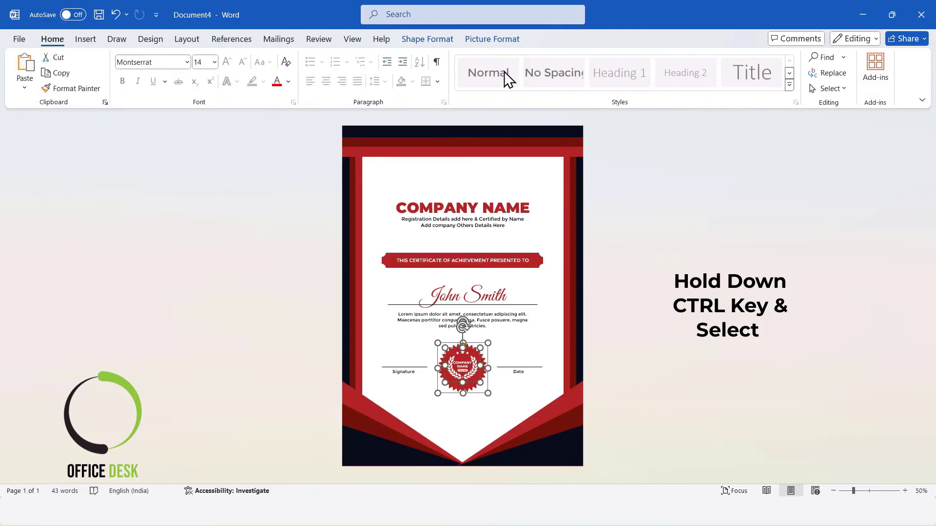
click(492, 39)
click(780, 58)
click(795, 91)
click(781, 57)
click(804, 146)
click(812, 269)
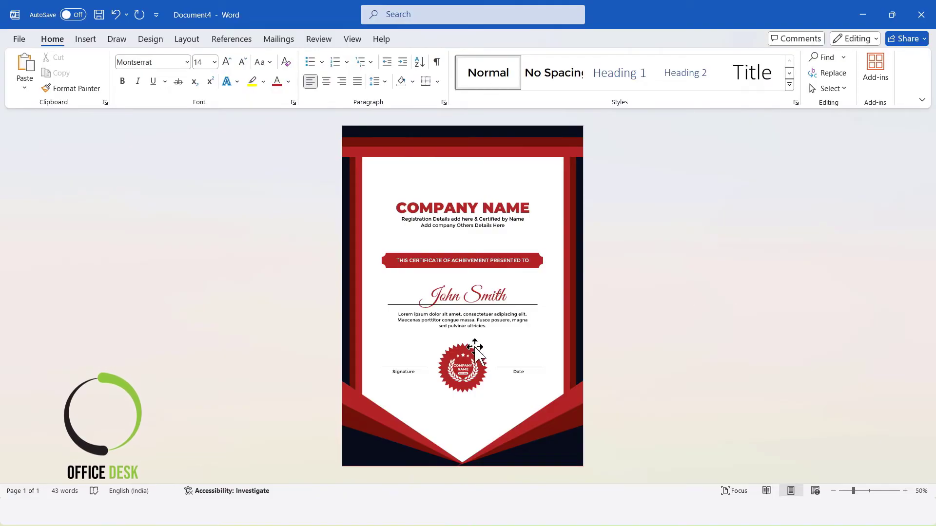
Re-align the emblem over the seal centre and middle, then nudge it slightly upward
click(466, 365)
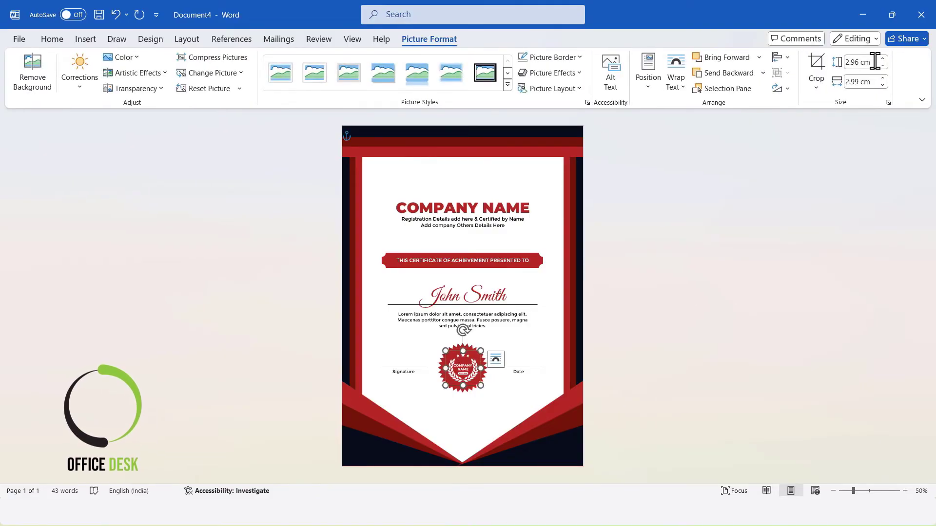
click(695, 287)
click(466, 346)
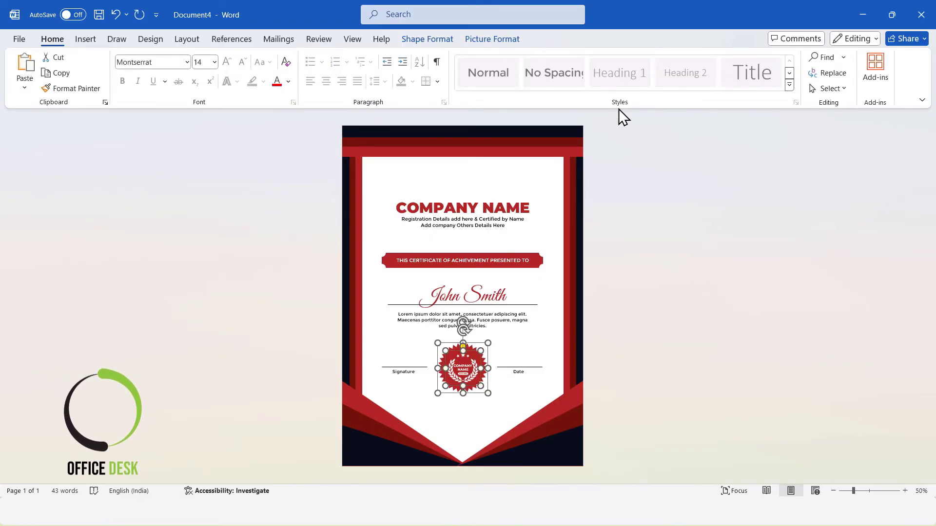
click(491, 41)
click(787, 58)
click(790, 92)
click(783, 59)
click(801, 145)
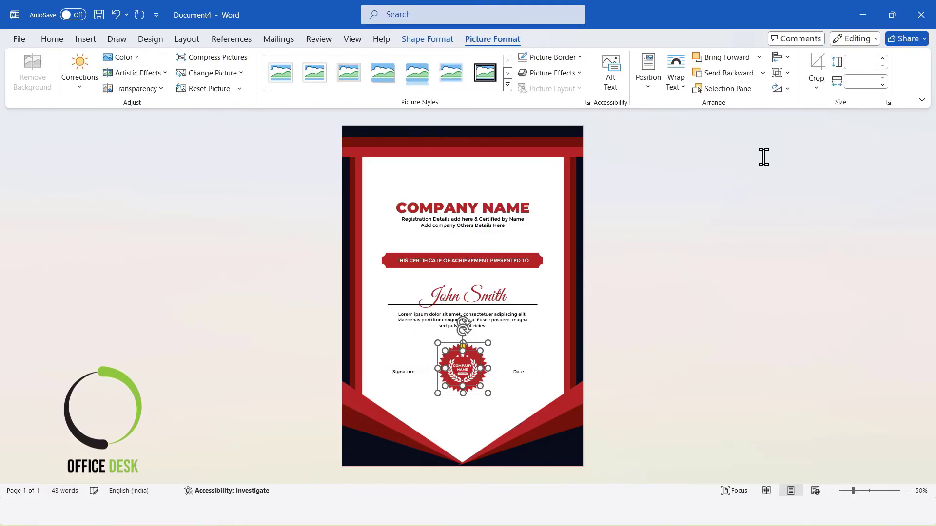
click(725, 312)
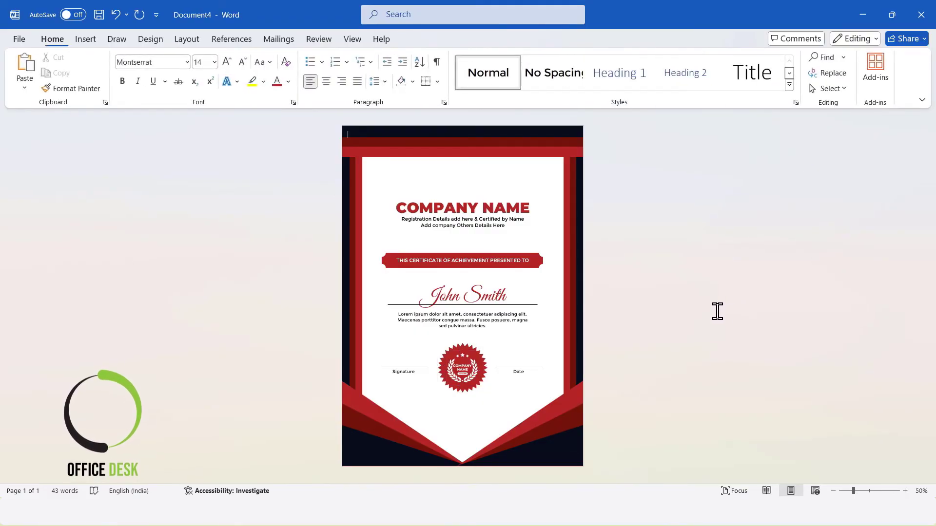
click(469, 346)
drag(463, 346, 463, 344)
click(652, 336)
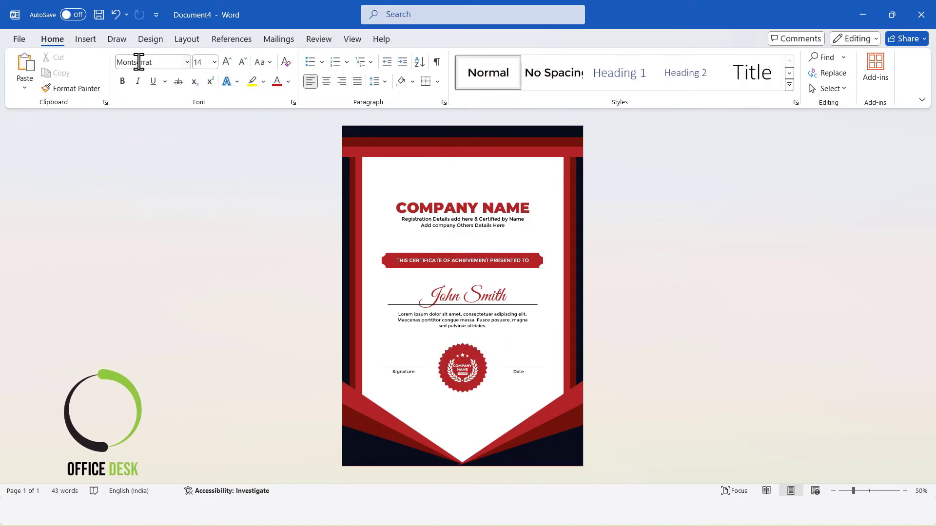
Draw an octagon about 9.14 cm wide and 4.4 cm high at the top centre of the certificate
click(90, 41)
click(175, 73)
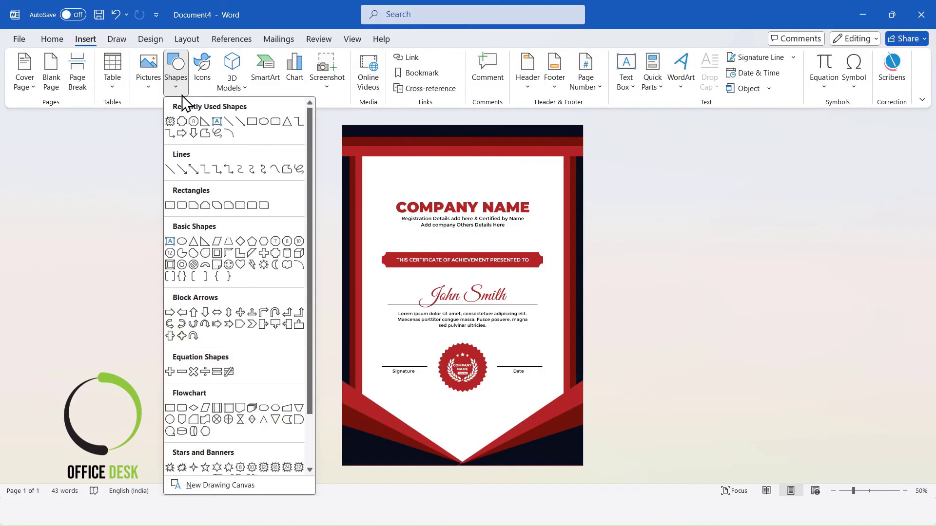
click(287, 241)
drag(417, 157, 467, 179)
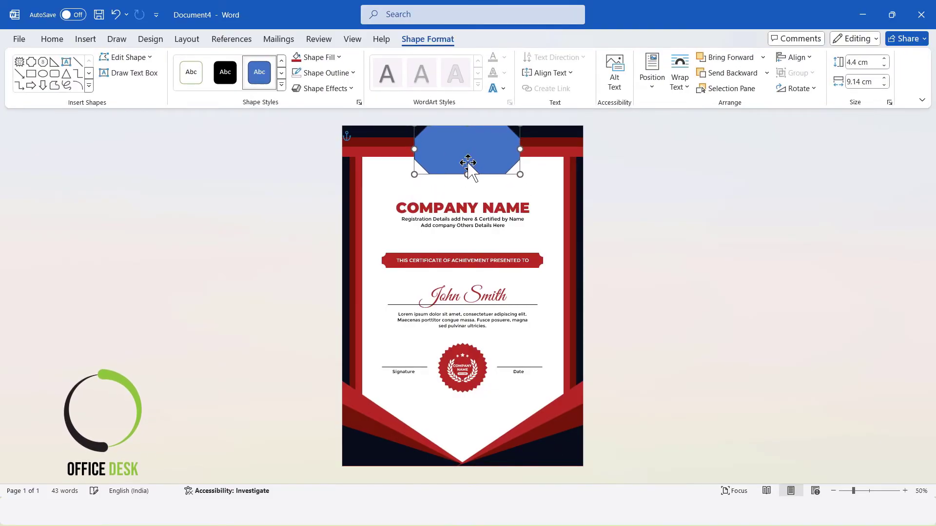
Give the octagon a gradient fill and set its first gradient stop to gold
click(358, 103)
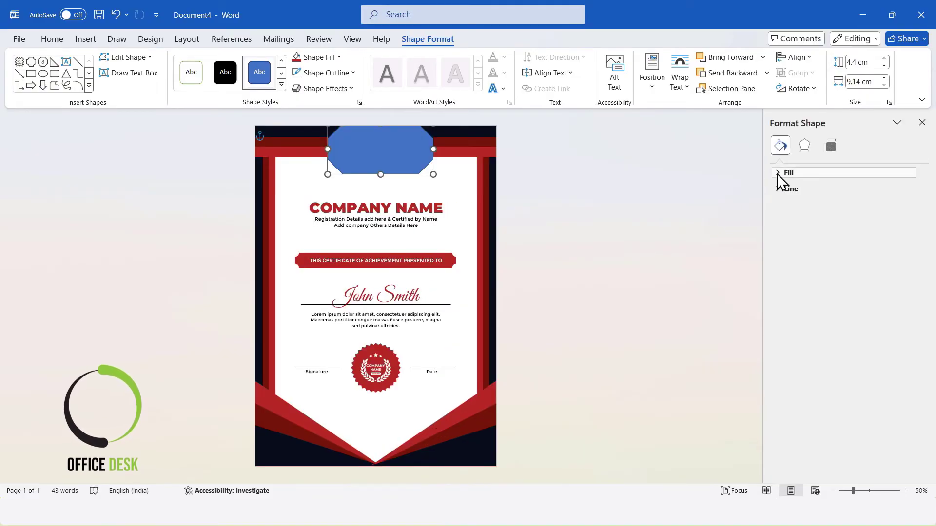
click(781, 173)
click(803, 221)
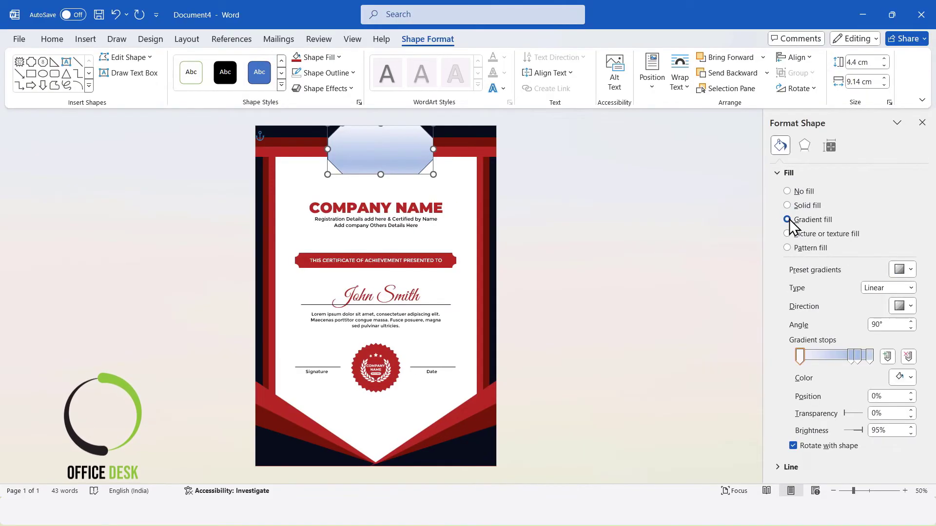
drag(854, 361, 819, 366)
click(801, 360)
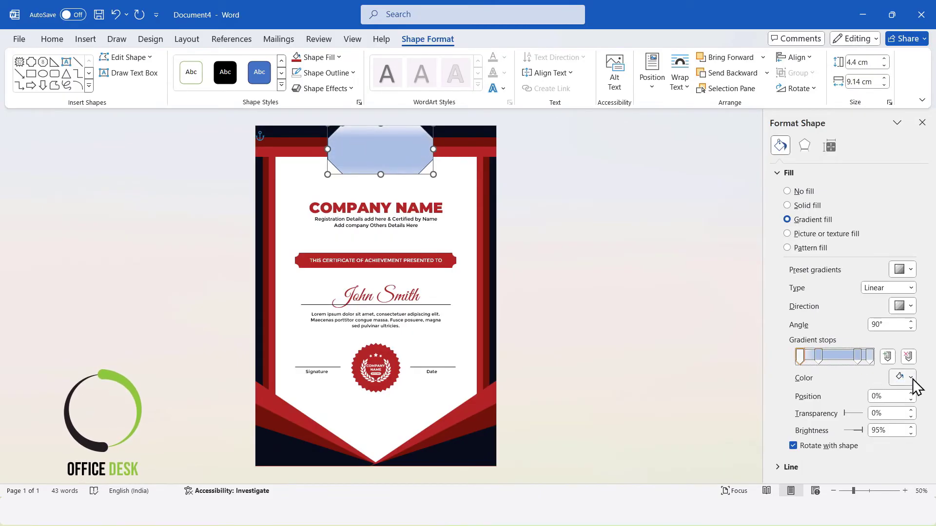
click(910, 378)
click(910, 227)
Colour the remaining gradient stops in alternating light and dark gold shades for a metallic look
click(819, 357)
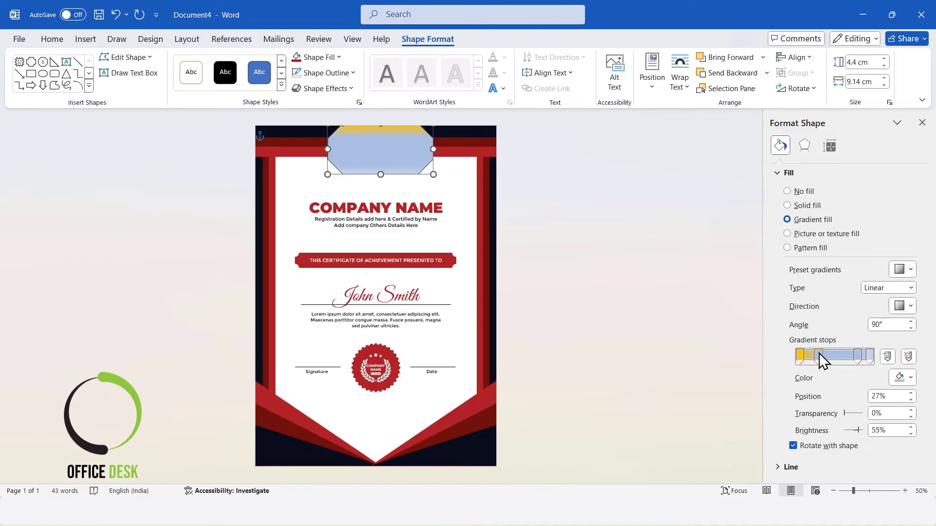
click(910, 378)
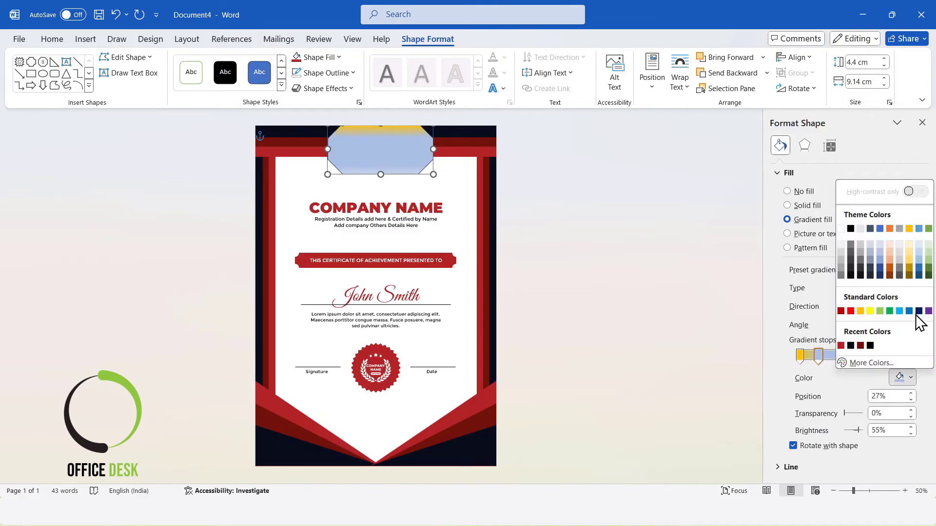
click(910, 270)
click(837, 358)
click(910, 378)
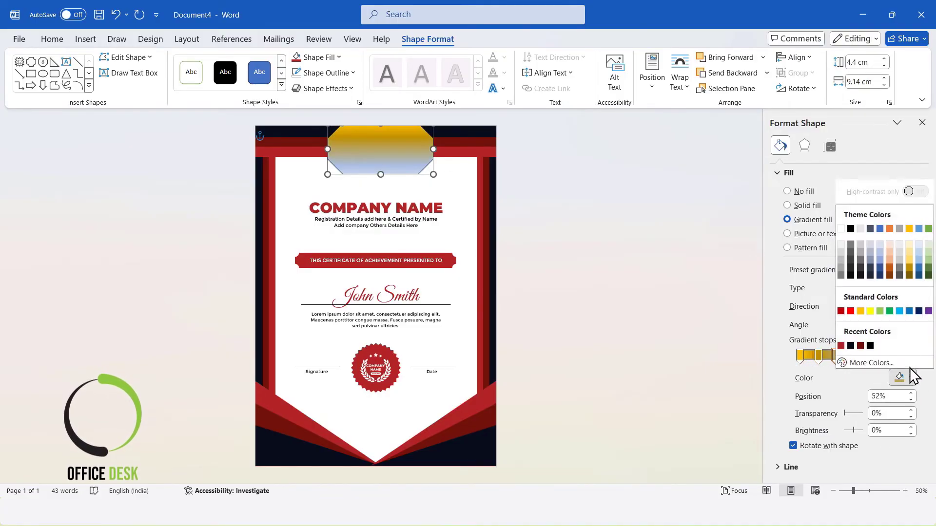
click(911, 238)
click(857, 358)
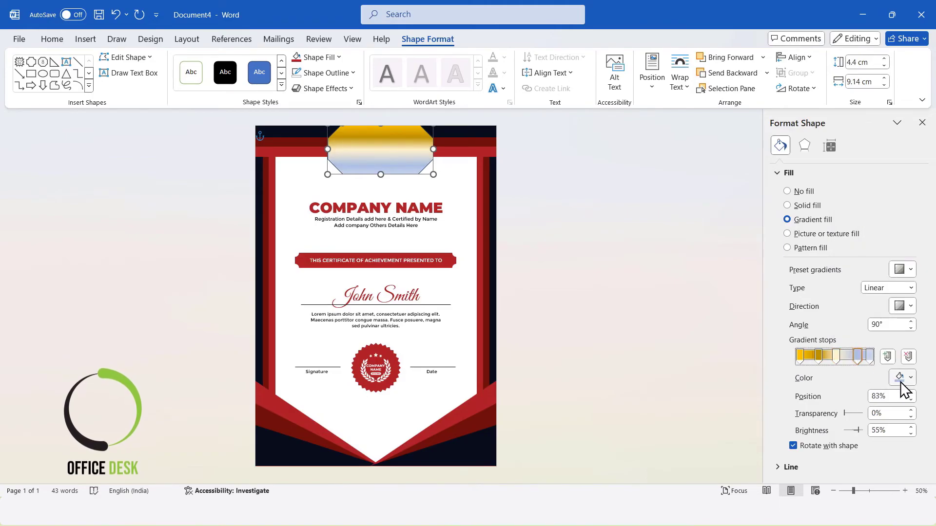
click(908, 378)
click(909, 268)
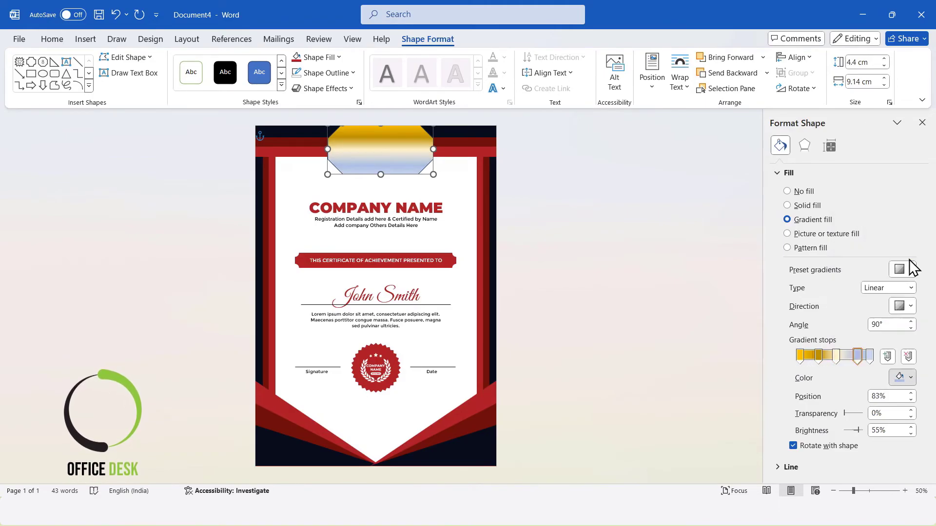
click(867, 357)
click(908, 378)
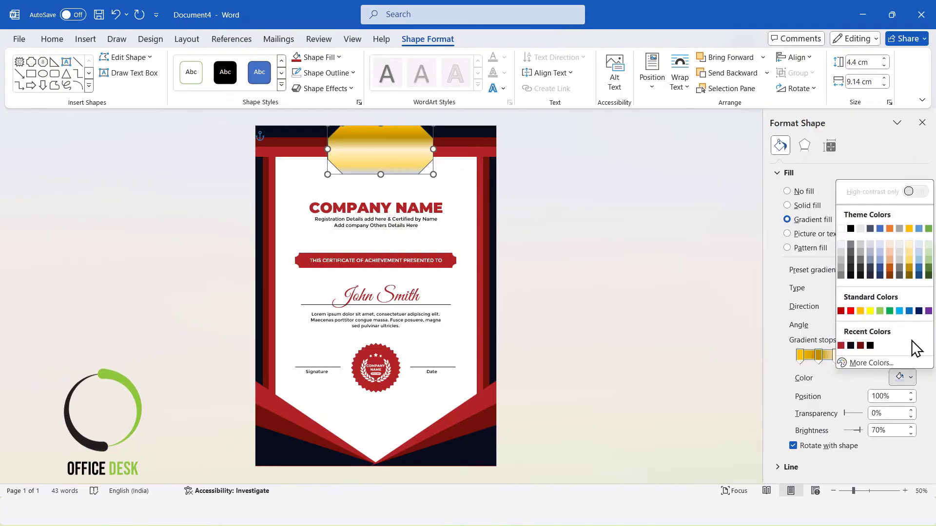
click(910, 267)
click(907, 270)
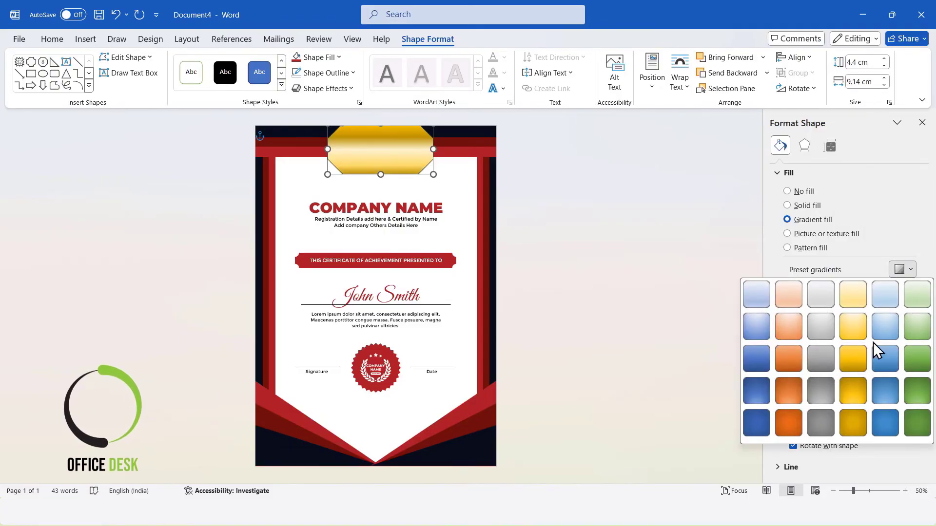
click(912, 268)
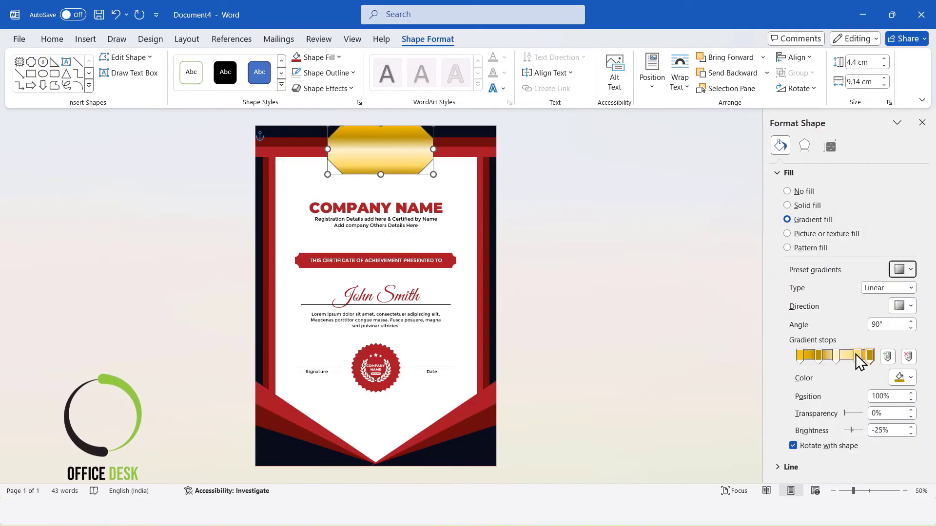
click(819, 352)
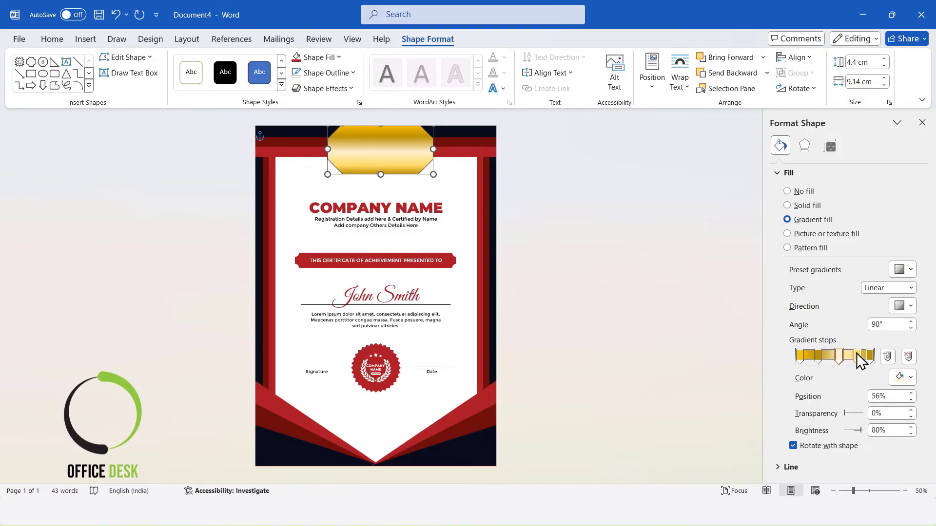
click(902, 307)
click(831, 371)
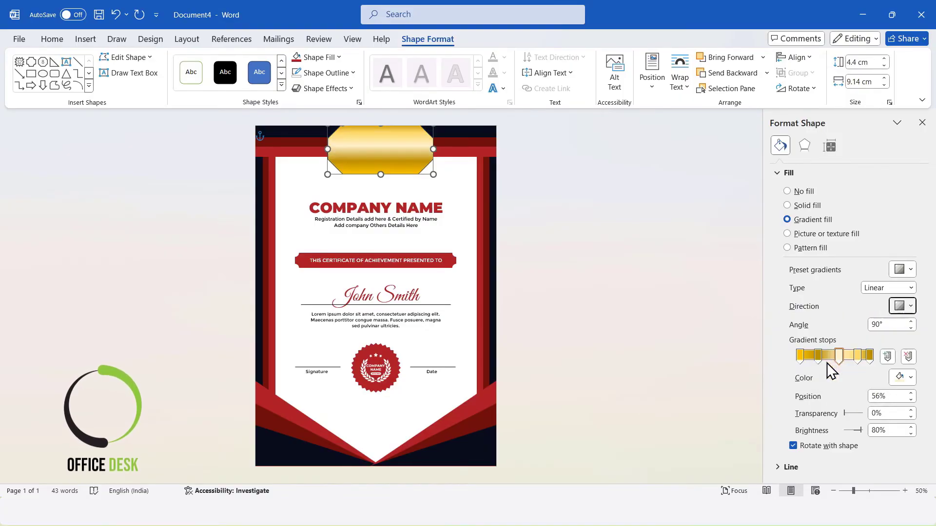
click(780, 174)
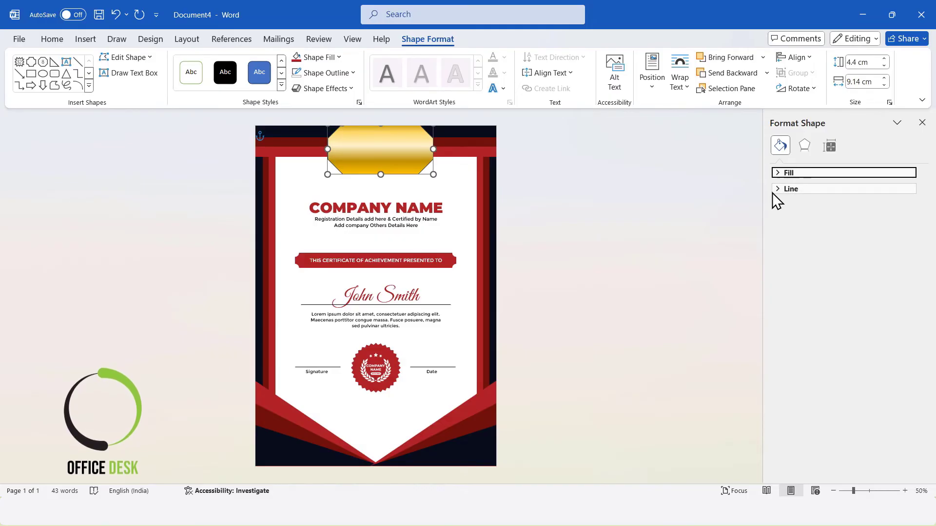
Give the octagon a gradient outline 6 pt wide
click(778, 190)
click(795, 236)
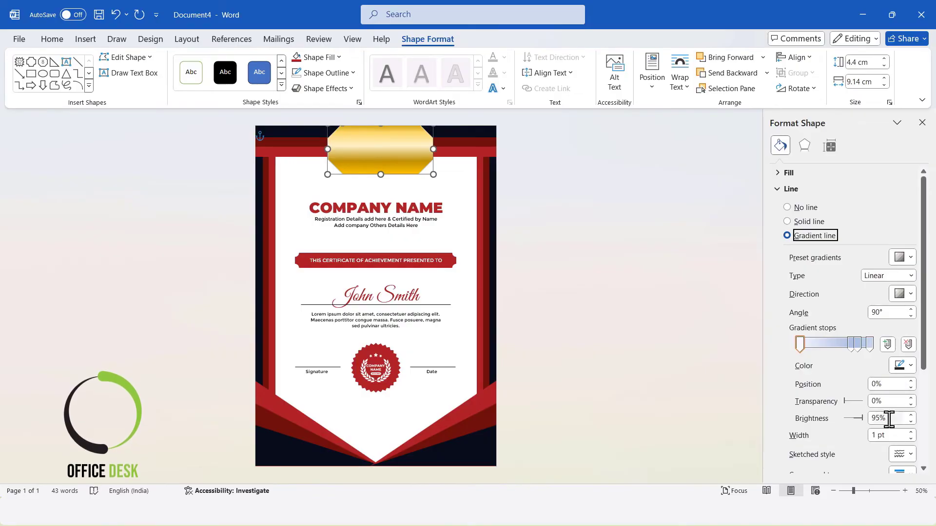
drag(894, 435, 797, 428)
text(6)
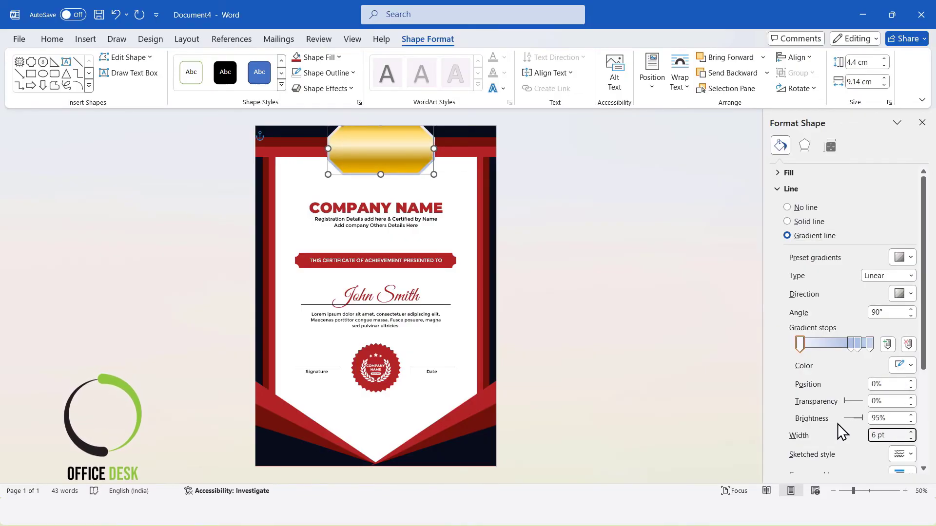
Colour the first outline gradient stop gold and the second stop Gold, Accent 4, Lighter 80%
click(802, 343)
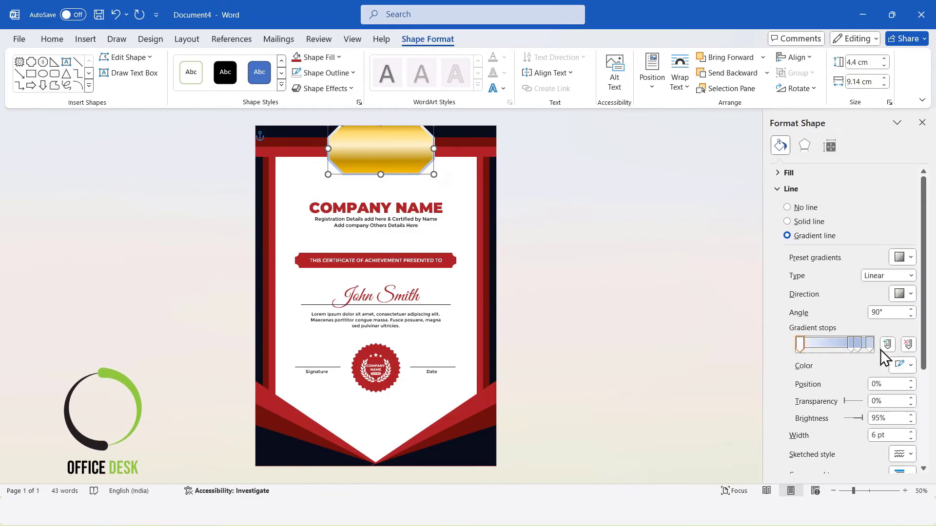
click(902, 365)
click(909, 216)
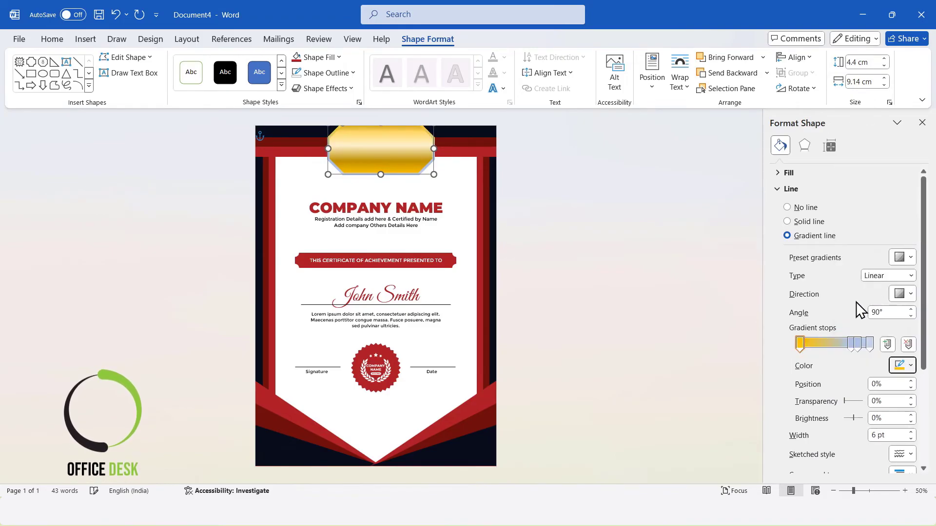
click(818, 344)
click(905, 366)
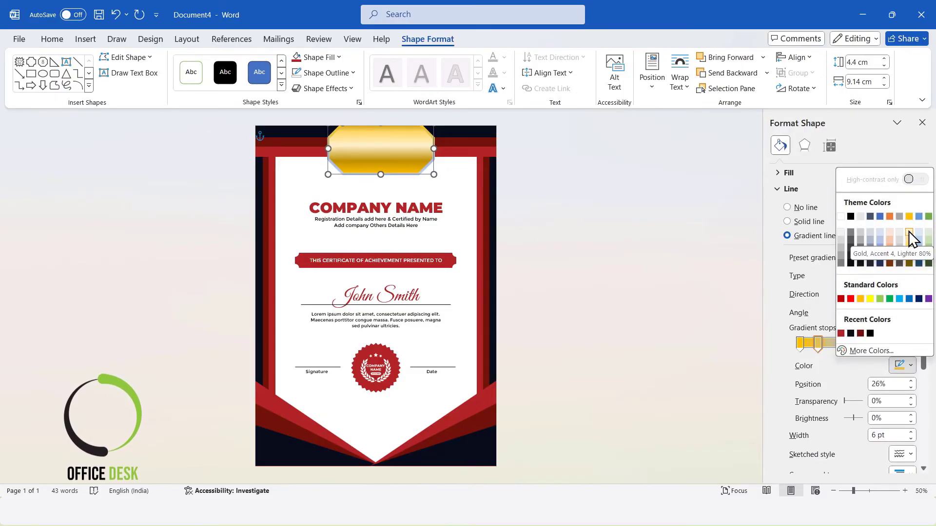
click(907, 257)
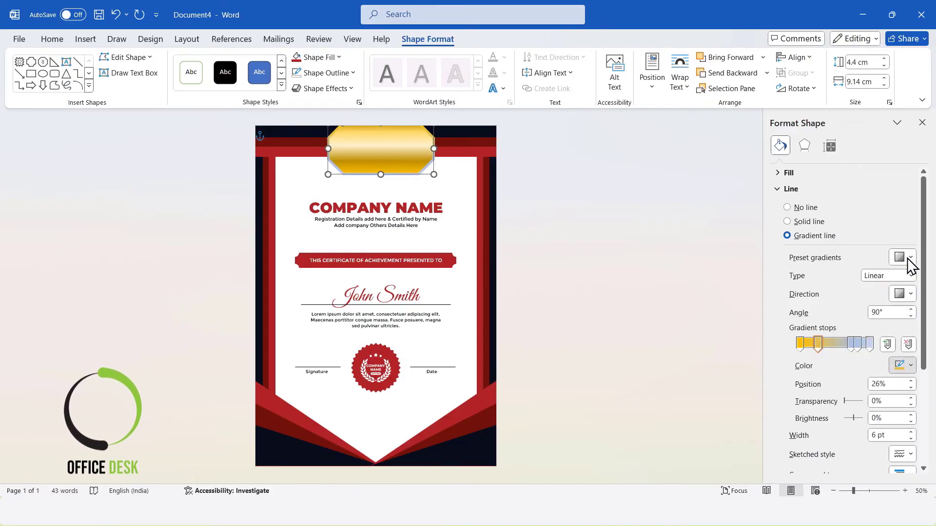
Shift a middle outline stop and colour the remaining outline stops in alternating light and dark gold shades
drag(852, 344, 835, 344)
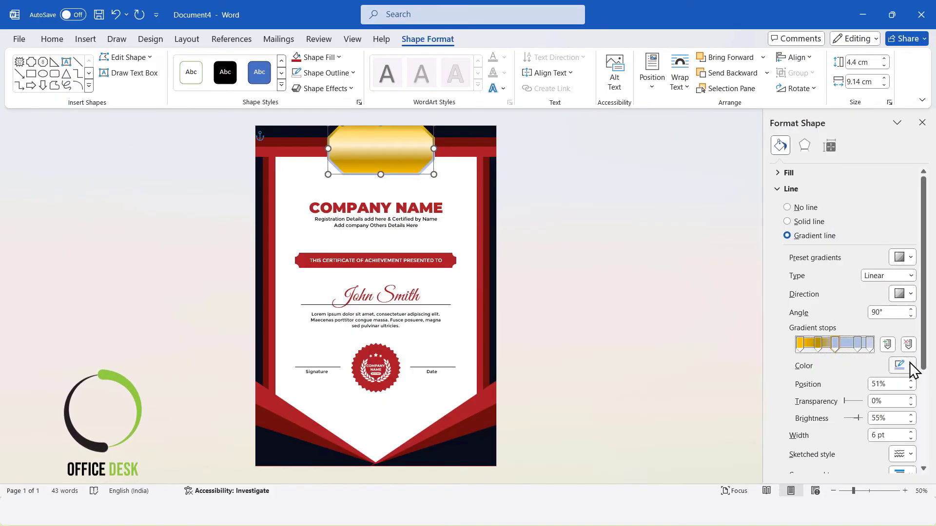
click(905, 365)
click(909, 235)
click(859, 344)
click(907, 365)
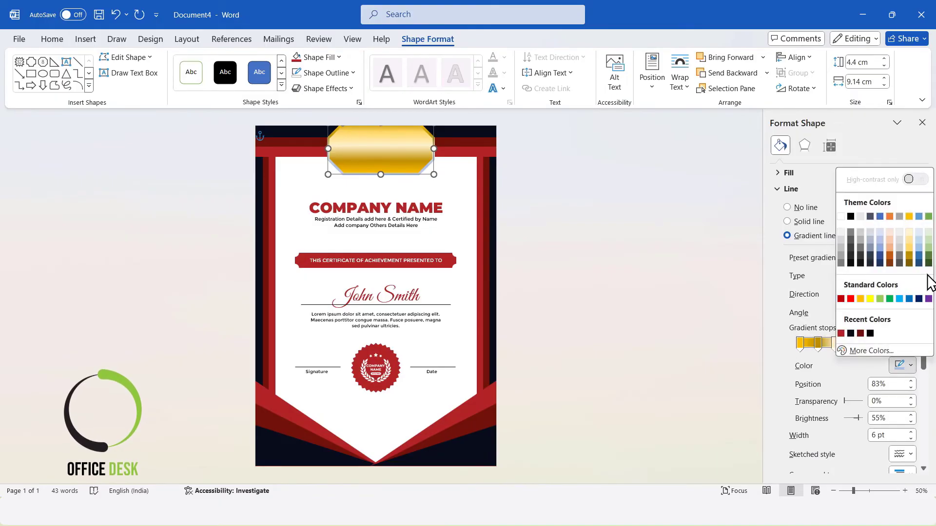
click(908, 250)
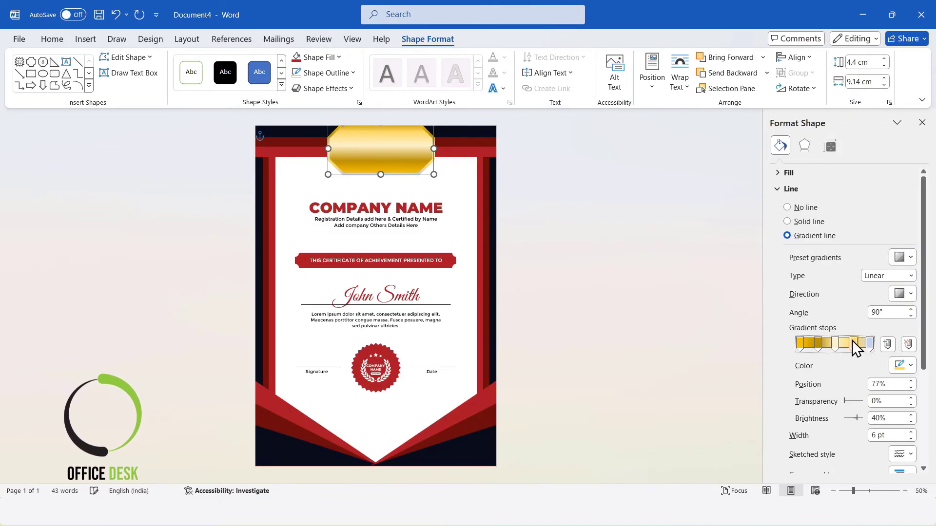
click(870, 344)
click(908, 366)
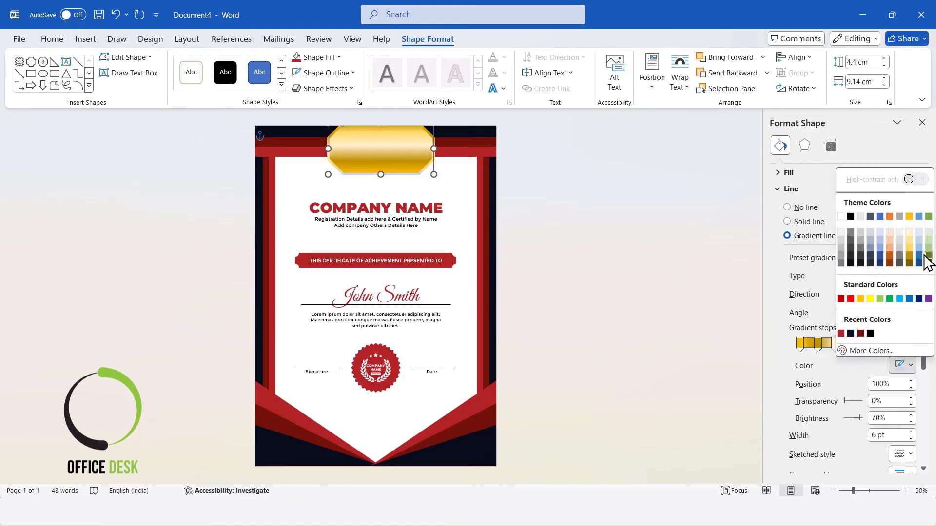
click(913, 261)
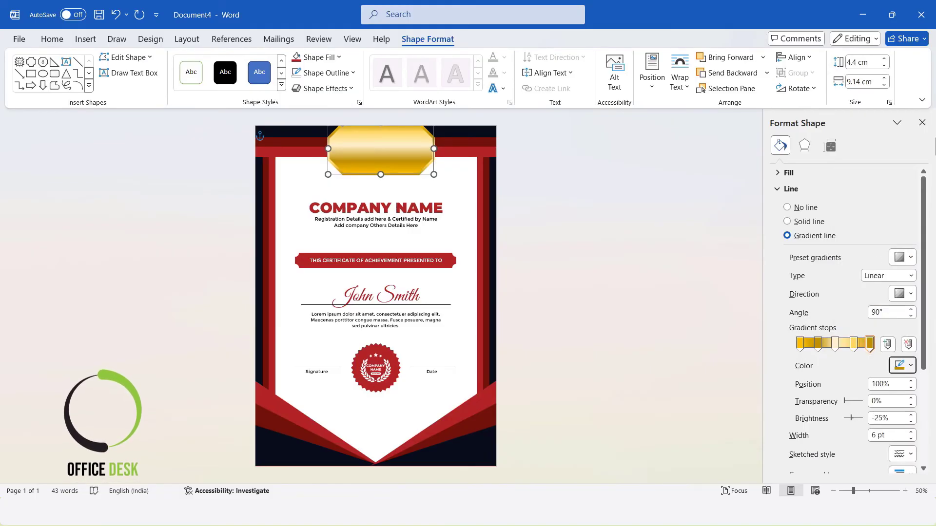
click(789, 188)
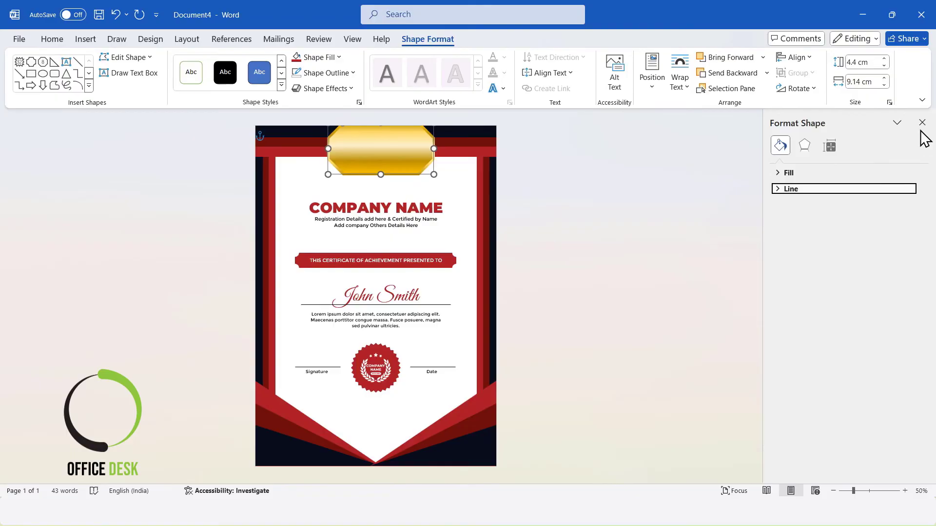
click(921, 123)
click(743, 173)
click(507, 142)
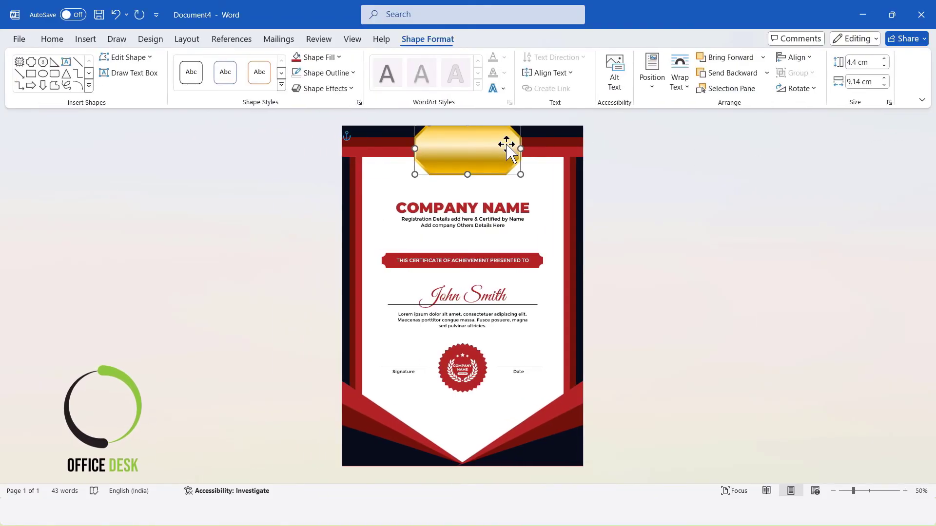
click(341, 89)
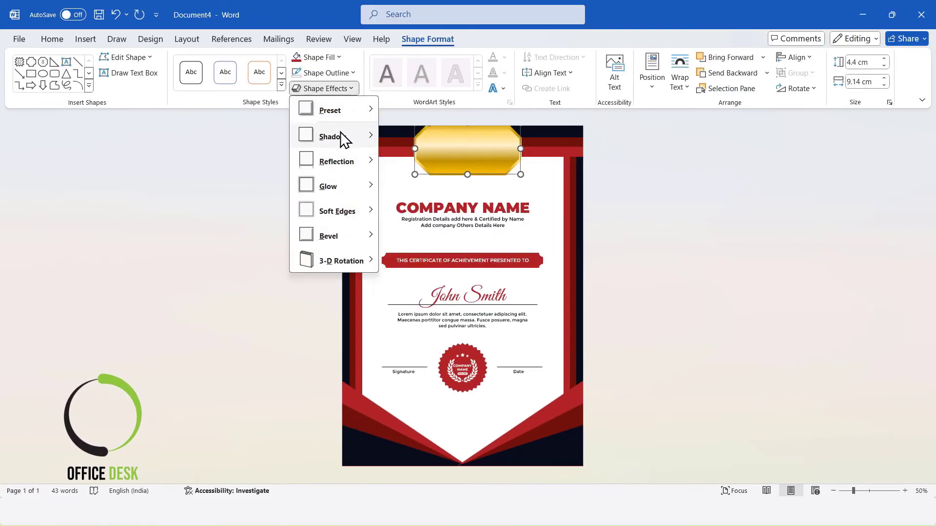
mouse_move(342, 138)
click(430, 323)
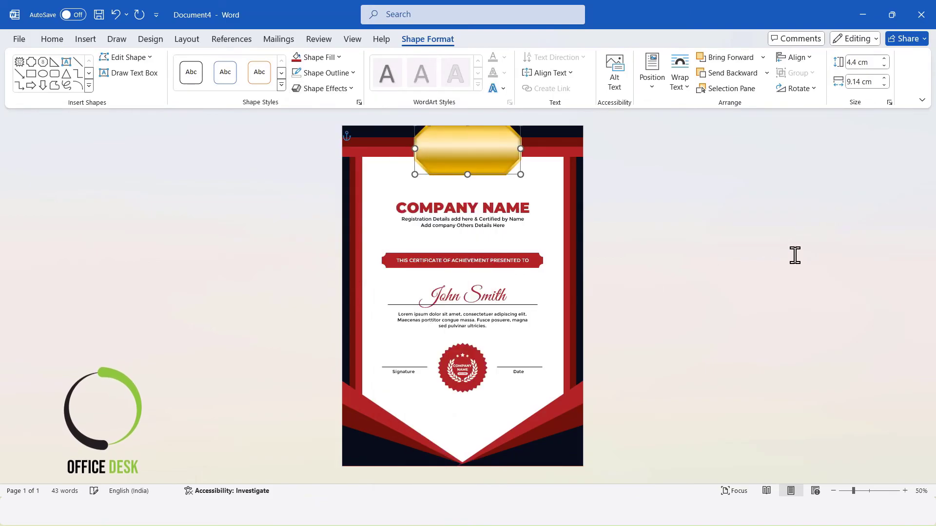
click(734, 235)
Reduce the octagon's width to 8.6 cm and centre it horizontally on the page
click(497, 147)
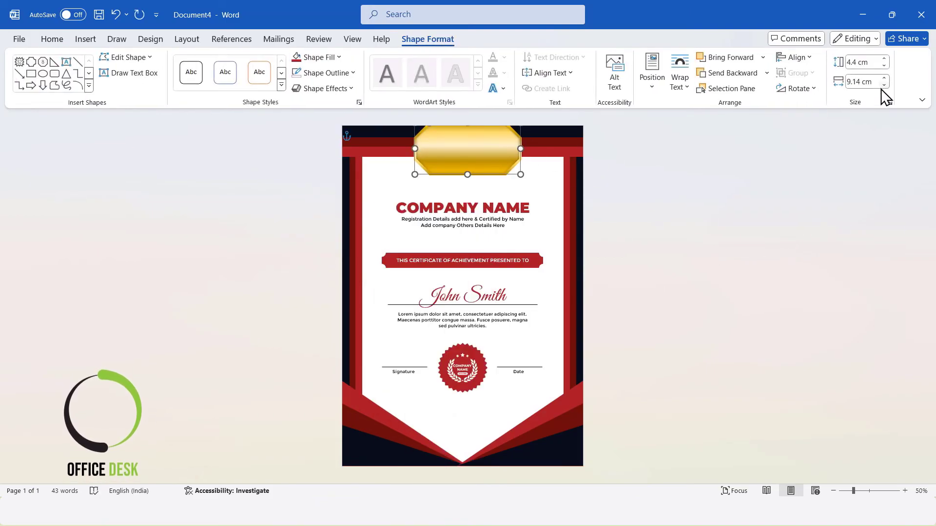
click(884, 85)
click(884, 85)
click(884, 85)
click(883, 85)
click(883, 85)
click(802, 58)
click(804, 90)
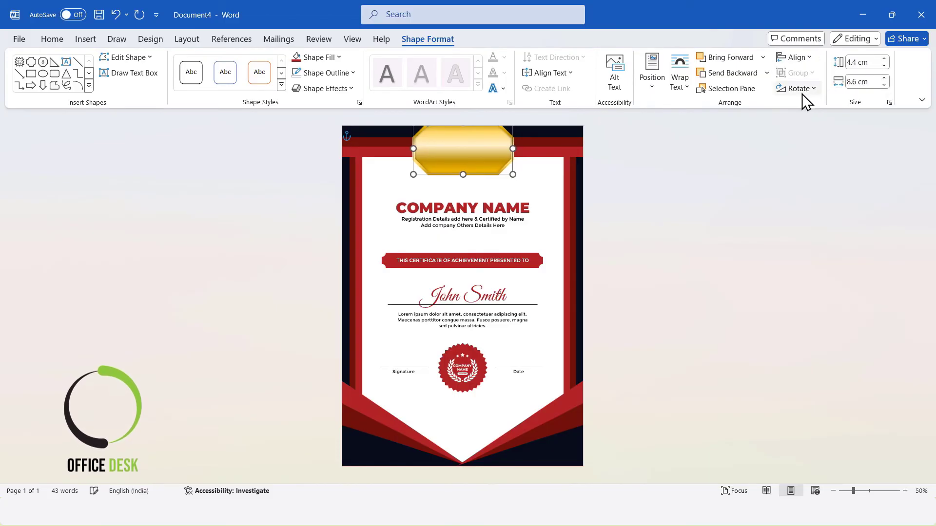
Increase the octagon's height to 4.9 cm, re-align it, and nudge it slightly upward
click(884, 59)
click(883, 58)
click(883, 58)
click(884, 58)
click(884, 59)
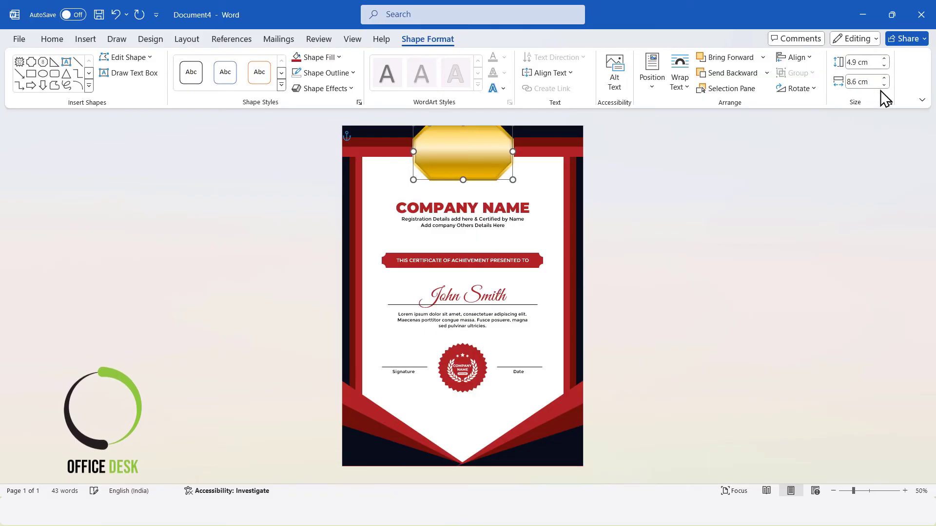
click(799, 60)
click(823, 93)
key(Up)
key(Up)
key(Up)
key(Up)
key(Up)
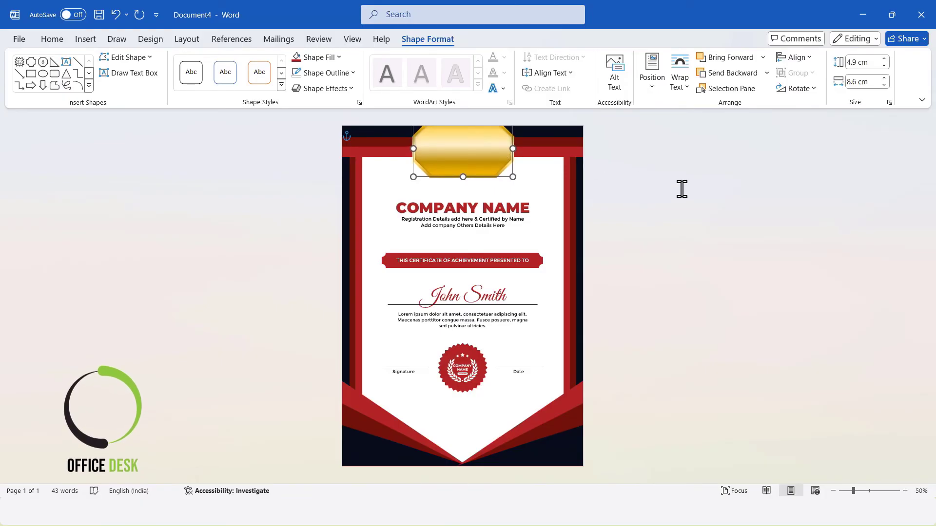
click(682, 189)
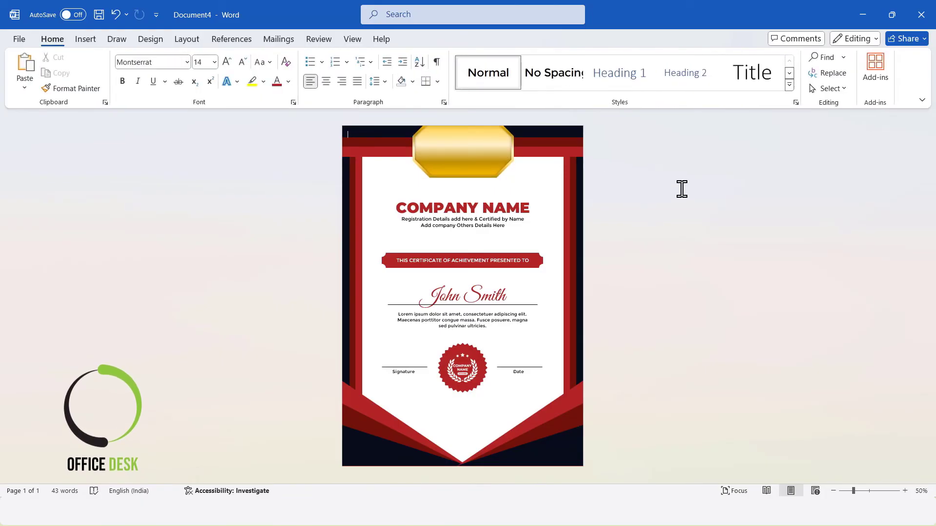
Duplicate the gold octagon and place the copy at the bottom centre of the certificate
click(484, 146)
drag(484, 146, 481, 435)
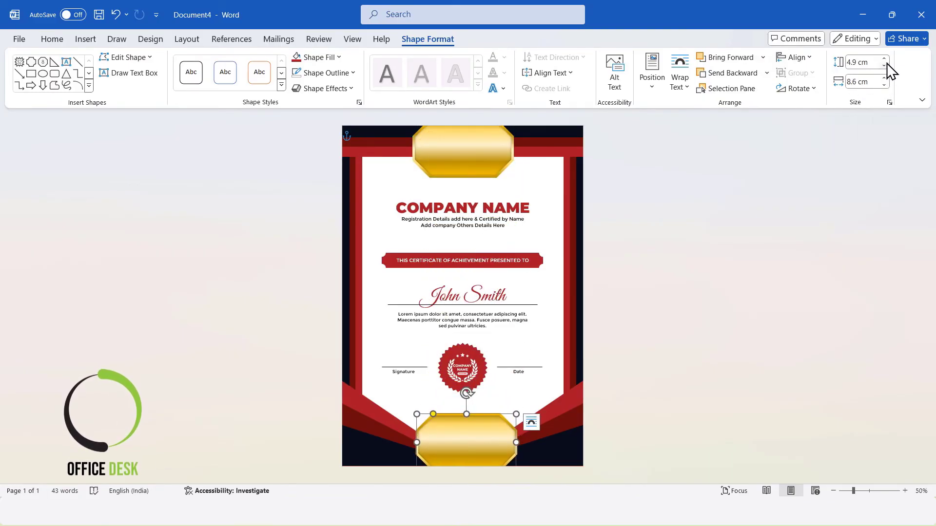
Narrow the bottom octagon to 7.7 cm and centre it horizontally on the page
click(884, 86)
click(884, 86)
click(884, 85)
click(884, 85)
click(883, 86)
click(884, 85)
click(884, 85)
click(884, 85)
click(884, 86)
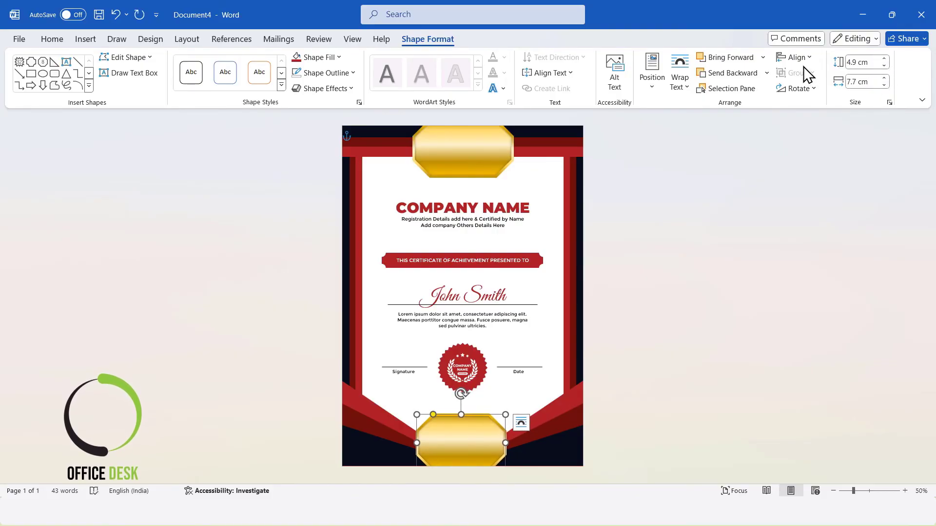
click(885, 86)
click(884, 78)
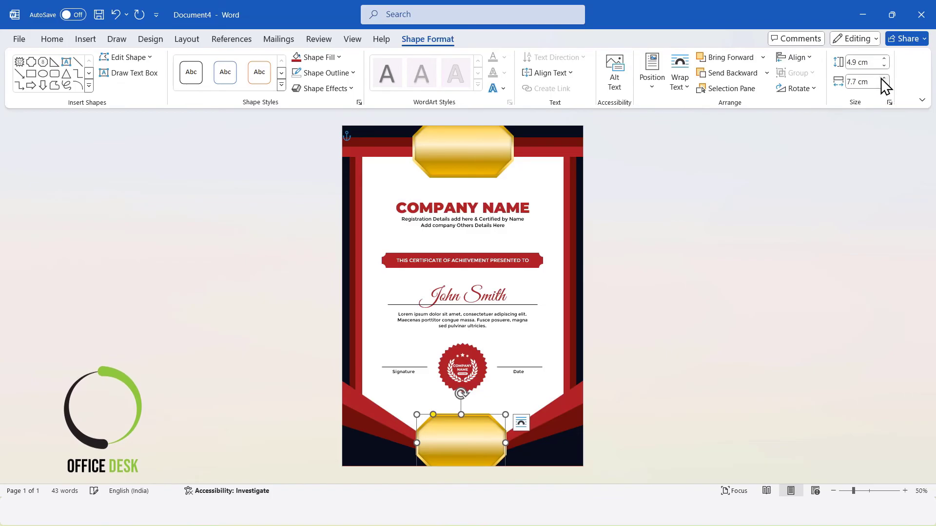
click(795, 57)
click(821, 93)
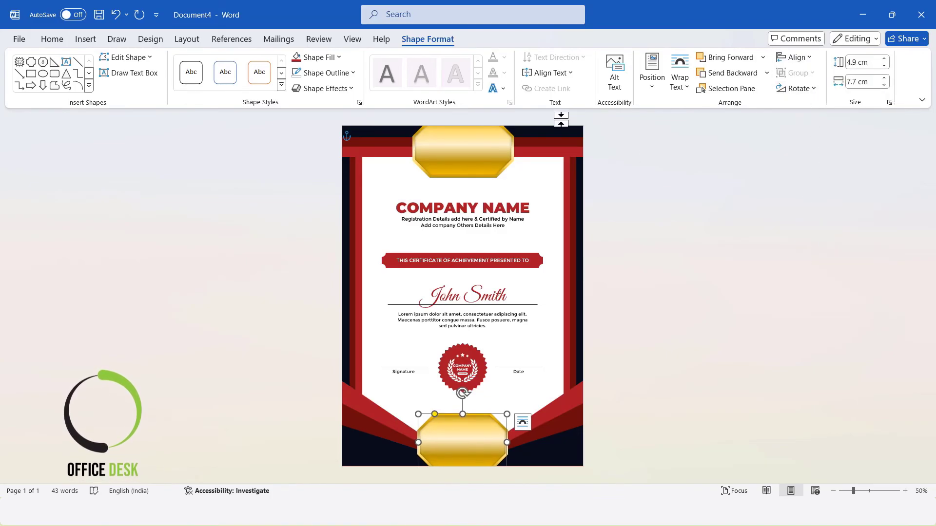
click(491, 128)
click(805, 59)
click(809, 92)
click(829, 243)
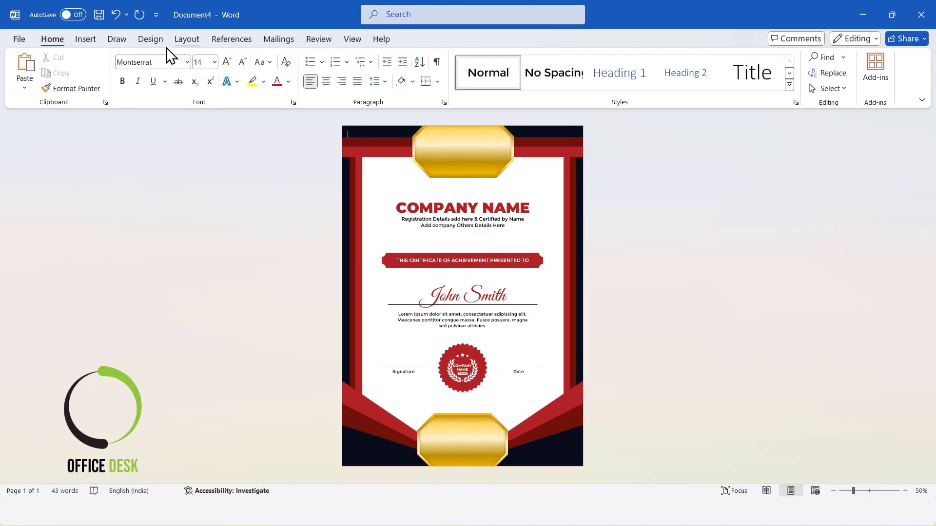
Draw a text box over the top gold octagon and type "certificate" in it
click(86, 39)
click(174, 82)
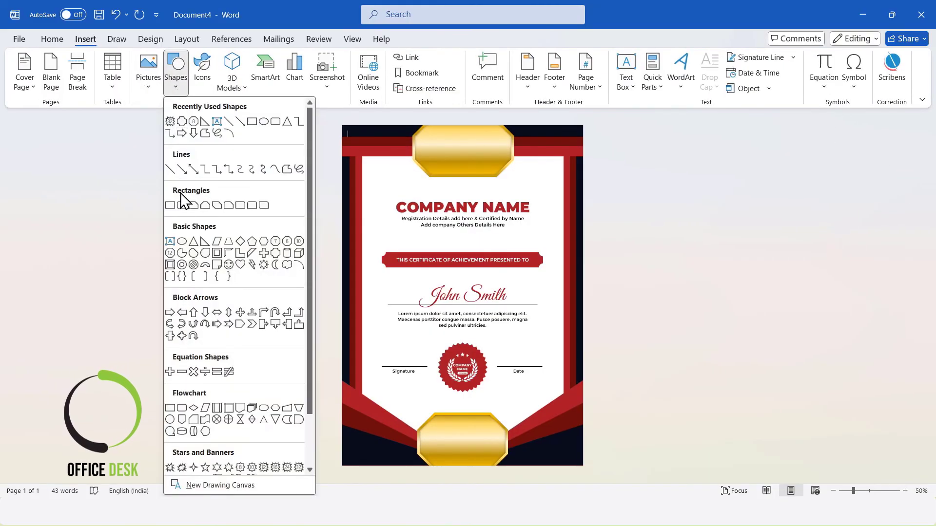
click(174, 246)
drag(410, 132, 516, 159)
text(certificat)
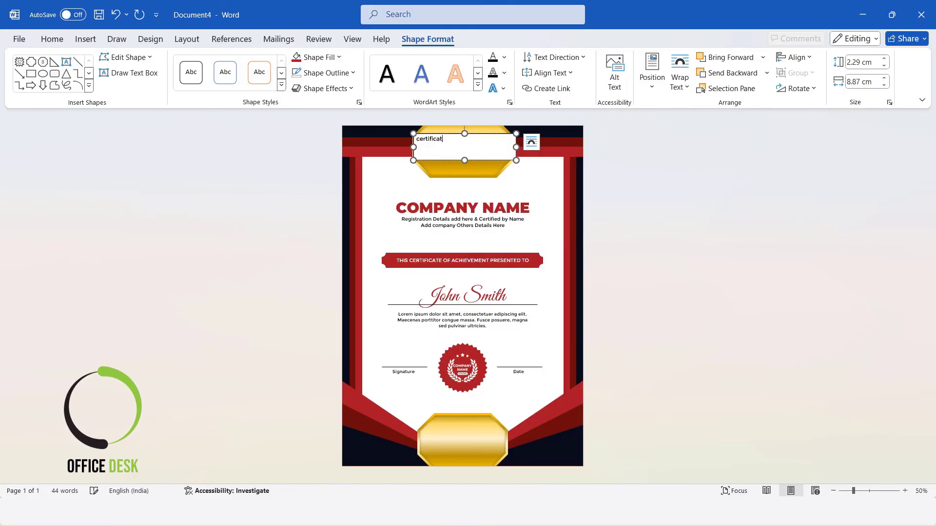
Format the text box's text in Bebas Neue at 36 pt
drag(487, 151, 417, 139)
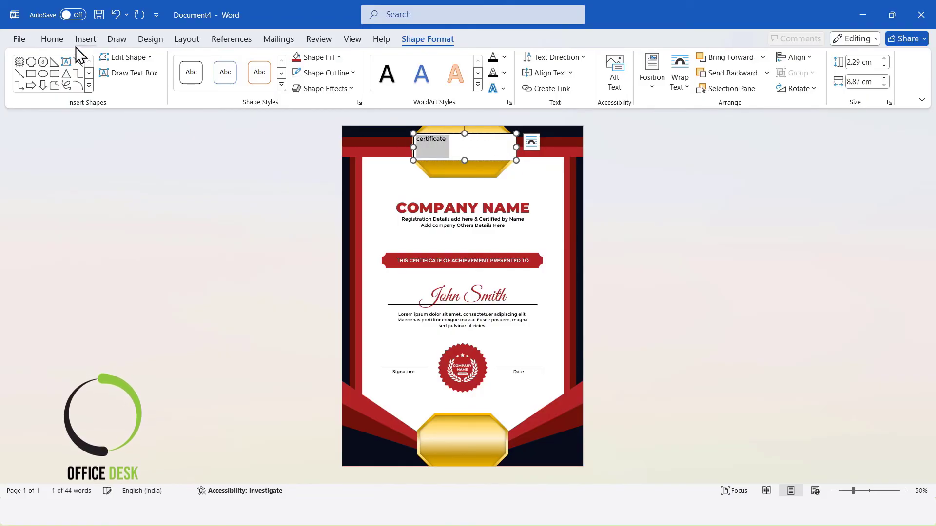
click(53, 38)
click(178, 62)
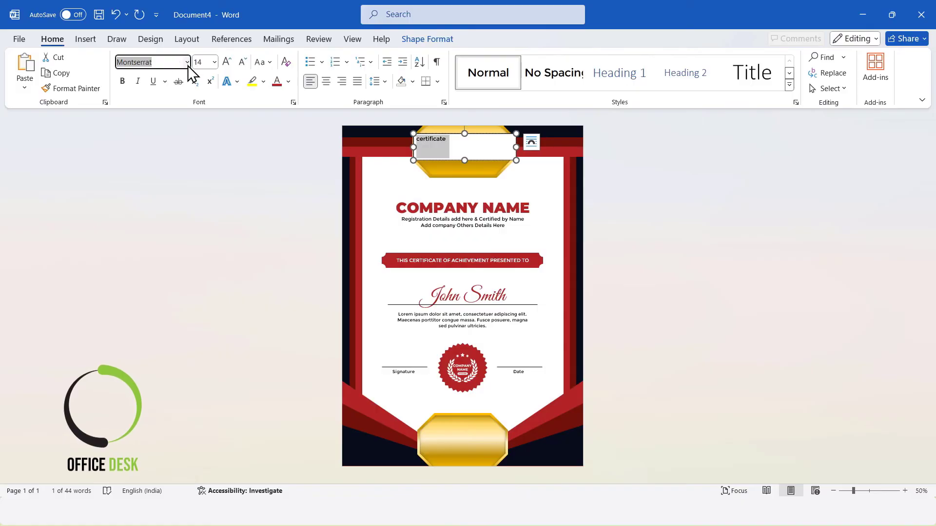
text(Bebas Neue)
key(Return)
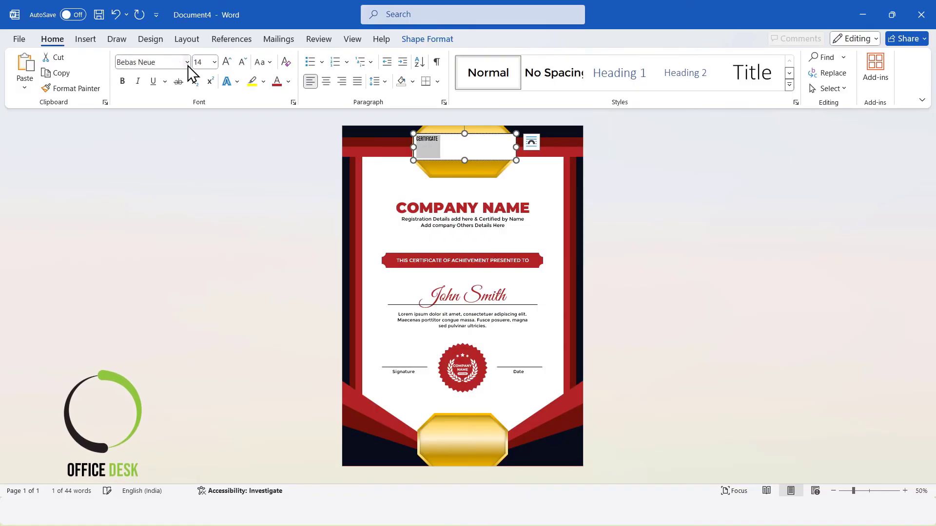
click(202, 62)
key(Return)
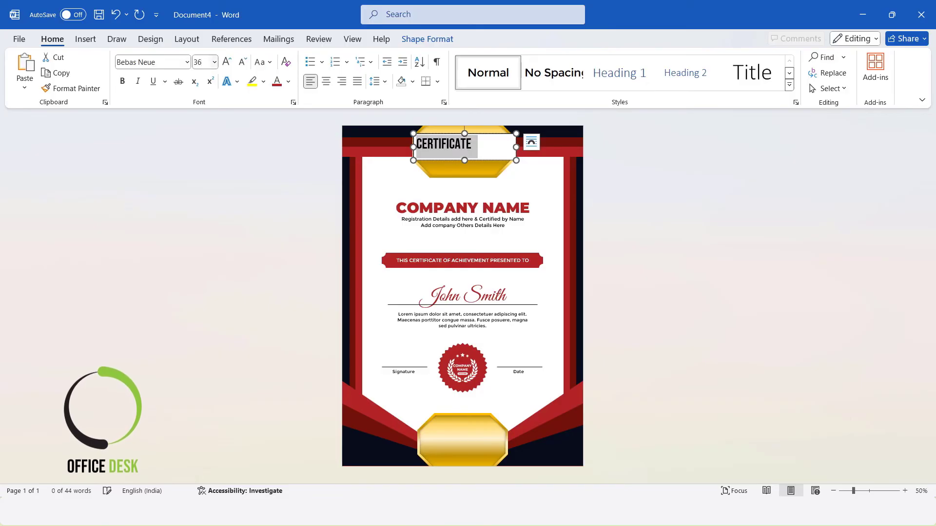
Centre the "CERTIFICATE" text and enlarge it to 50 pt
click(326, 82)
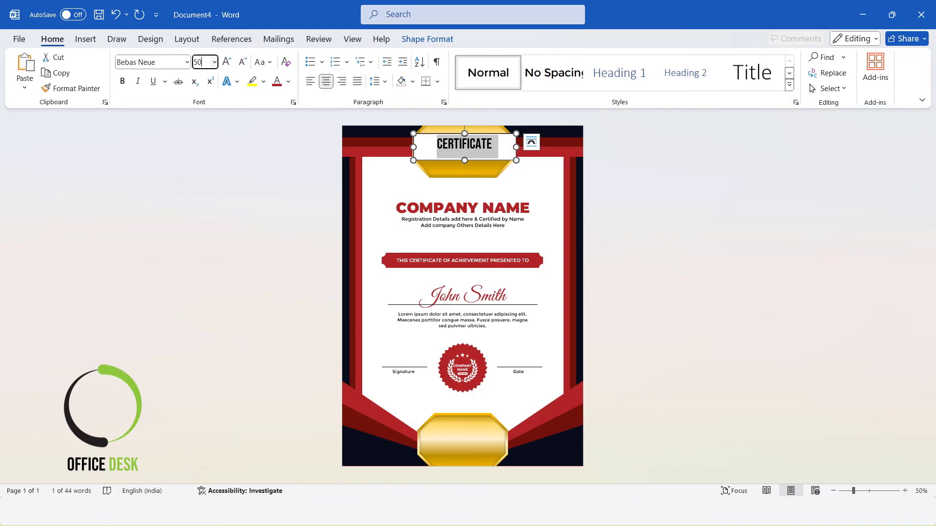
text(50)
key(Return)
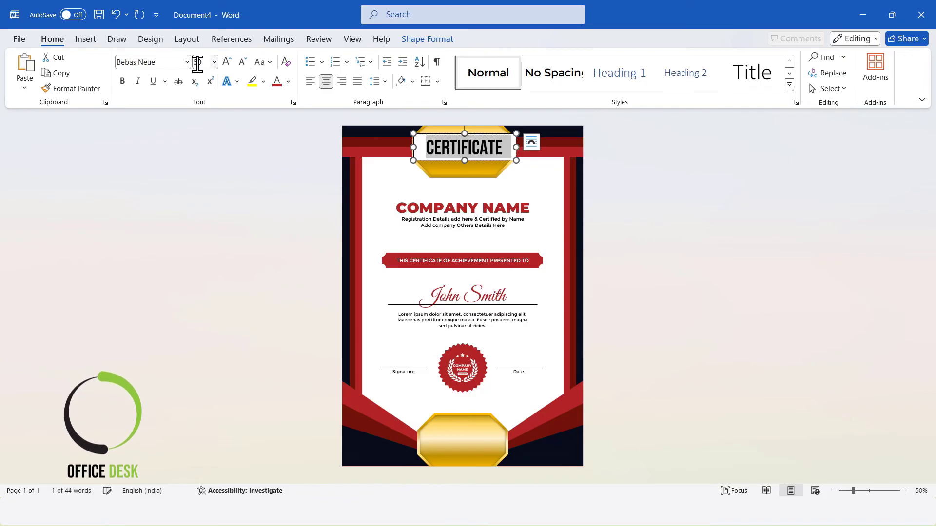
Remove the text box's fill and outline so only the text shows on the badge
click(424, 39)
click(316, 57)
click(321, 250)
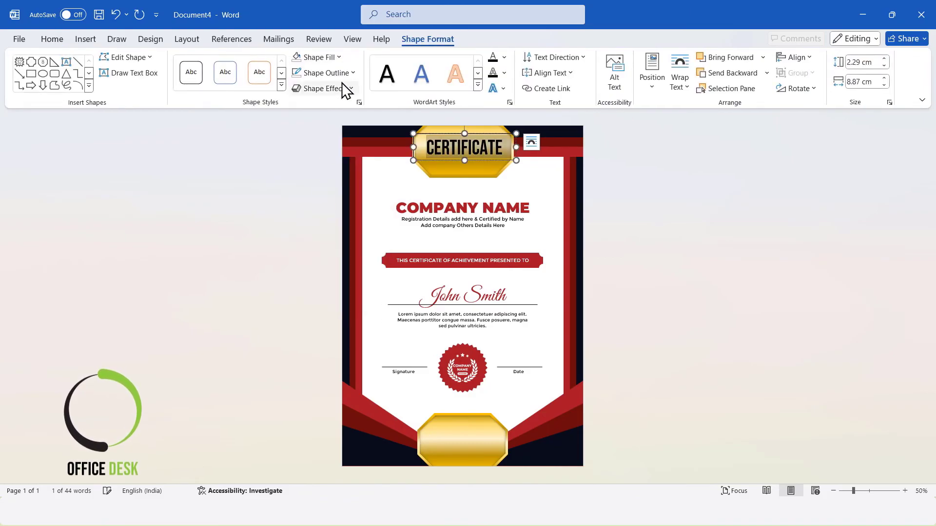
click(330, 72)
click(329, 267)
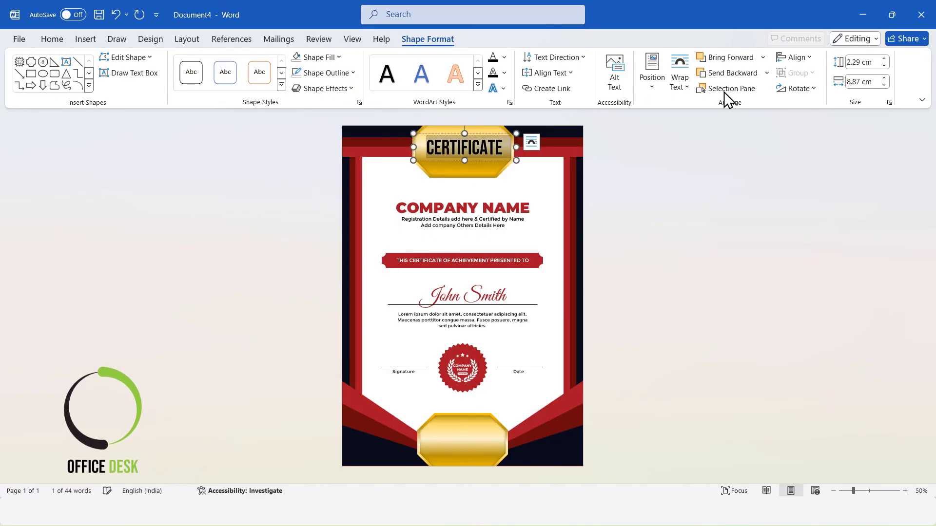
Centre the CERTIFICATE text box horizontally and nudge it slightly lower on the top gold badge
click(793, 58)
click(810, 91)
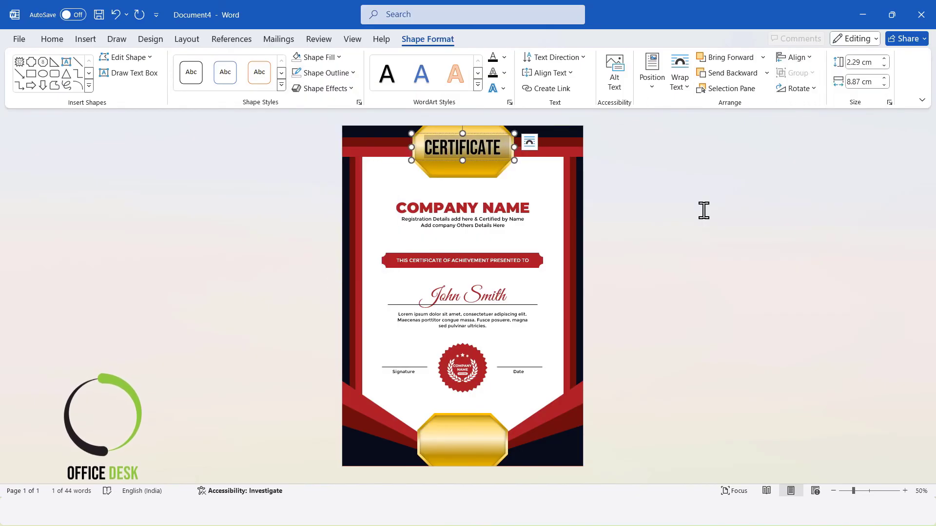
click(708, 211)
click(487, 142)
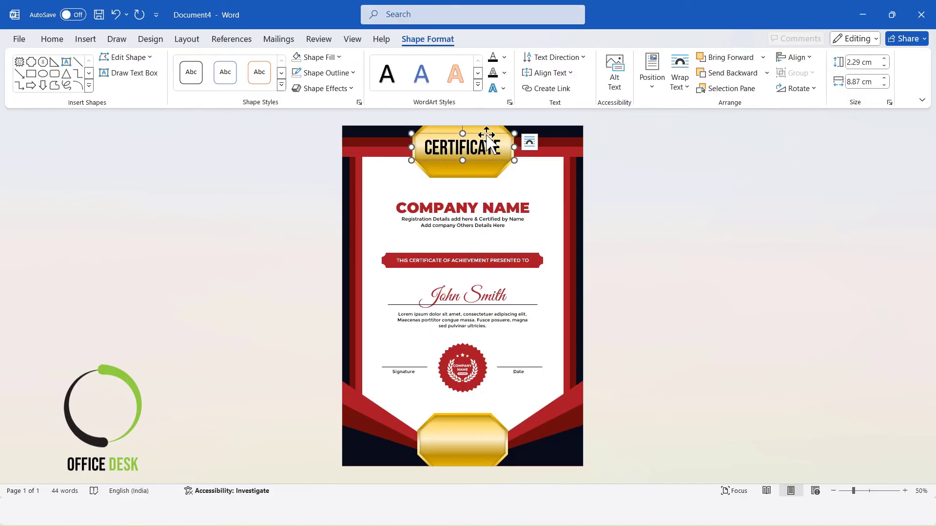
click(486, 136)
key(Down)
key(Down)
key(Down)
click(727, 232)
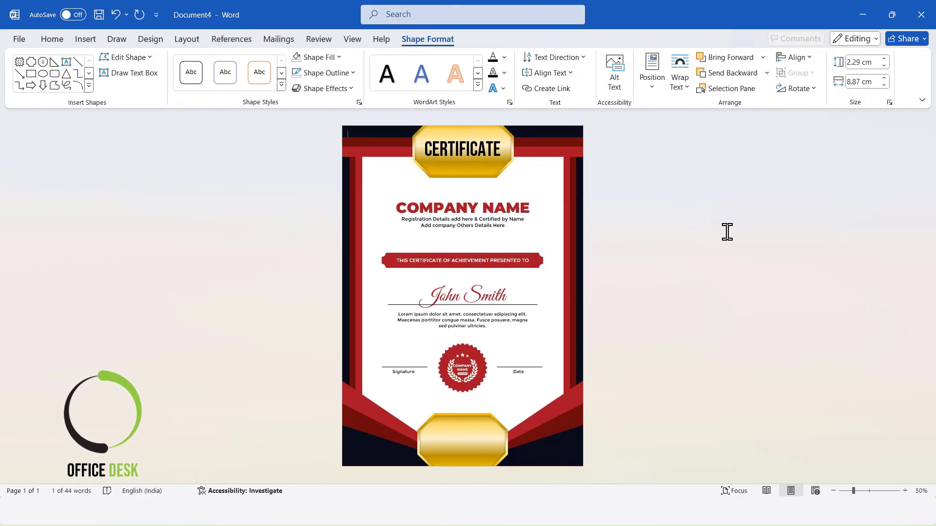
Duplicate the CERTIFICATE text box just below the original and select its text
click(486, 140)
drag(486, 138, 482, 150)
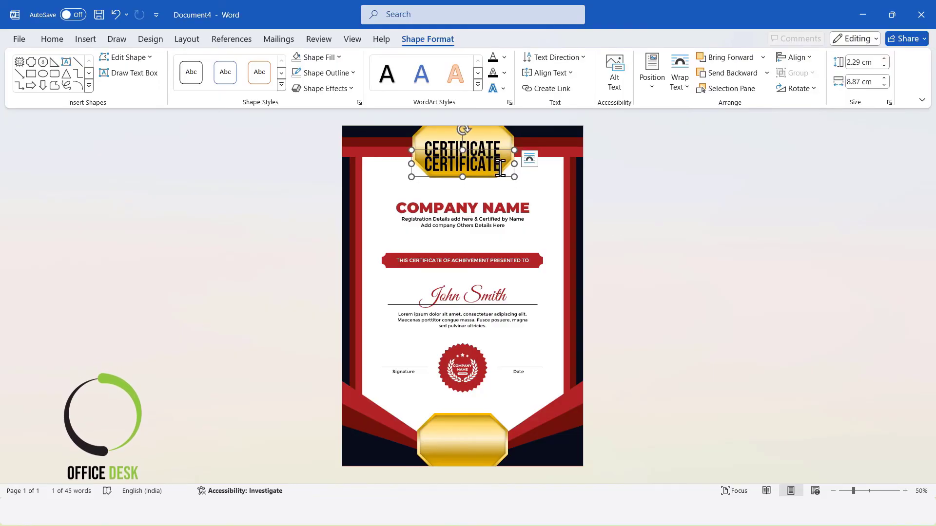
drag(501, 167, 410, 165)
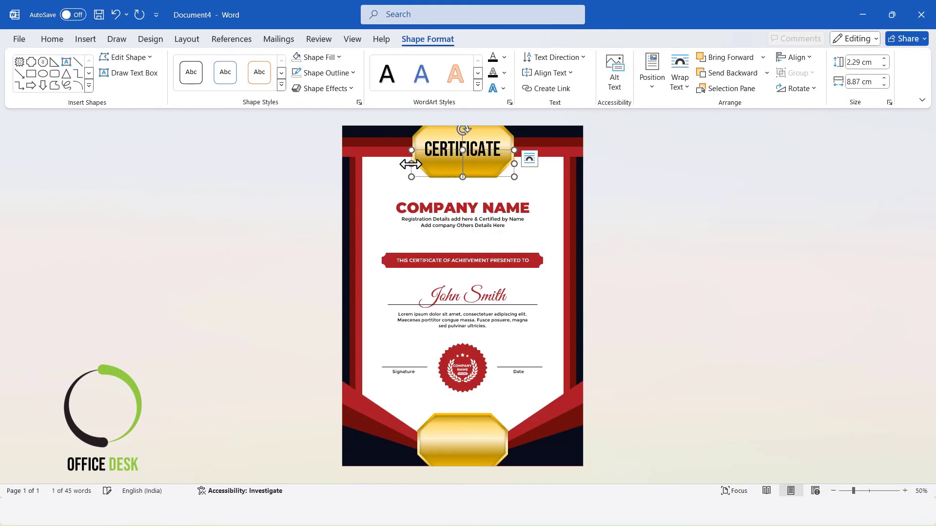
Copy the "OF APPRECIATION" text from Document3 and paste it into the duplicated text box
click(669, 397)
mouse_move(485, 525)
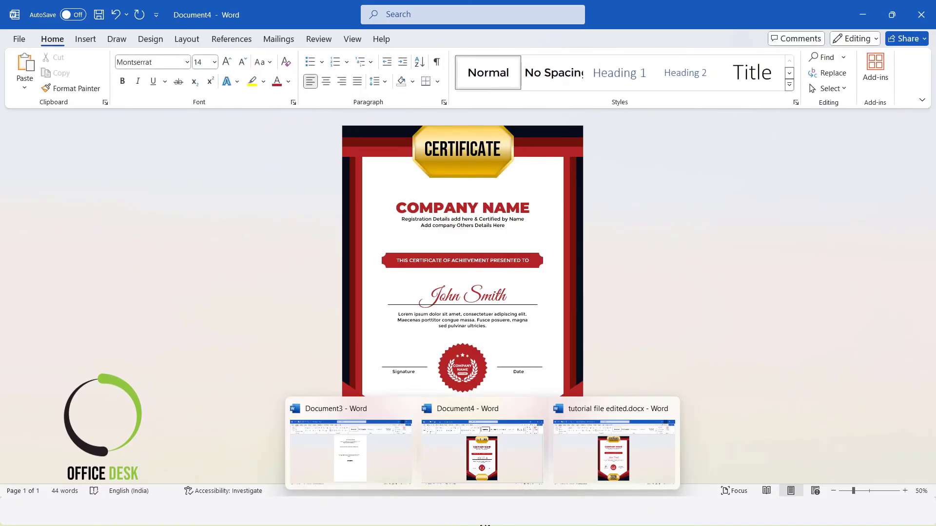
click(399, 455)
drag(505, 153, 324, 144)
key(ctrl+c)
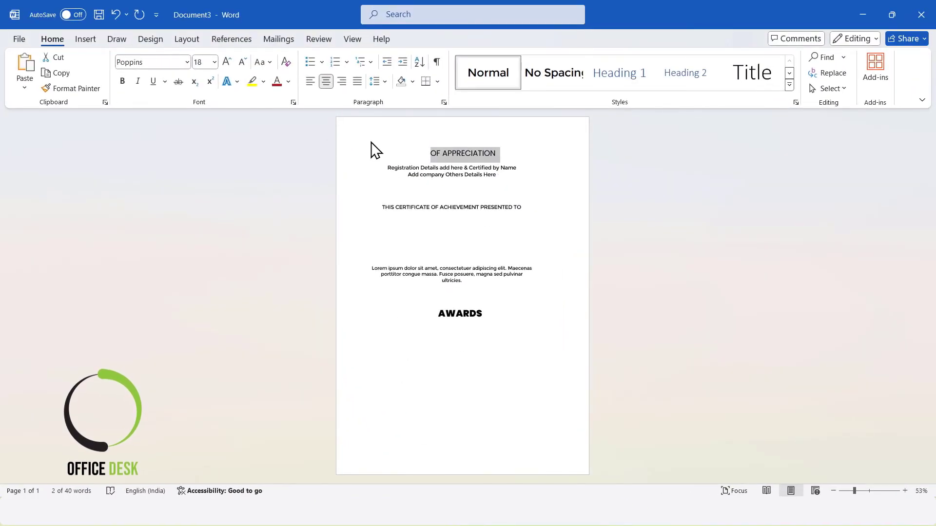
click(855, 9)
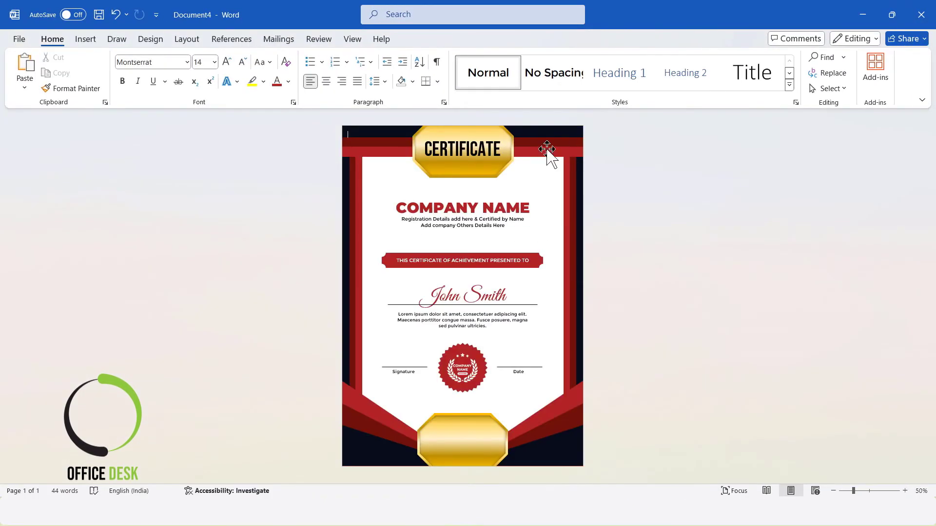
click(477, 170)
key(ctrl+v)
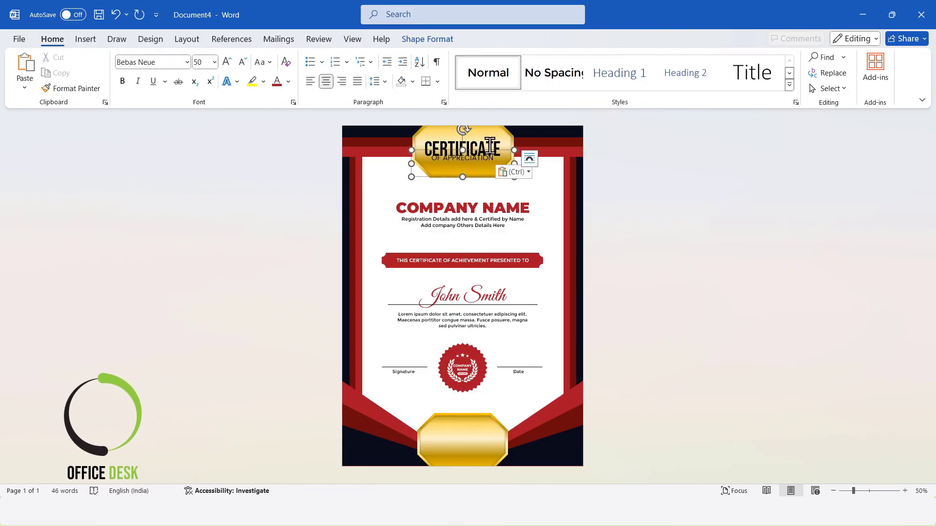
Move the OF APPRECIATION text box under the CERTIFICATE title and set its font to Montserrat
click(485, 153)
drag(485, 154, 462, 172)
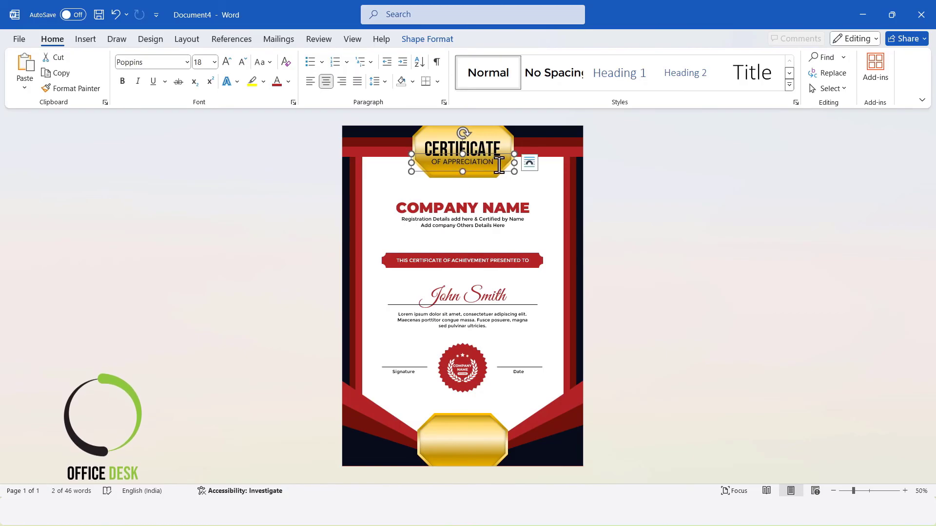
click(163, 63)
text(Montserrat)
key(Return)
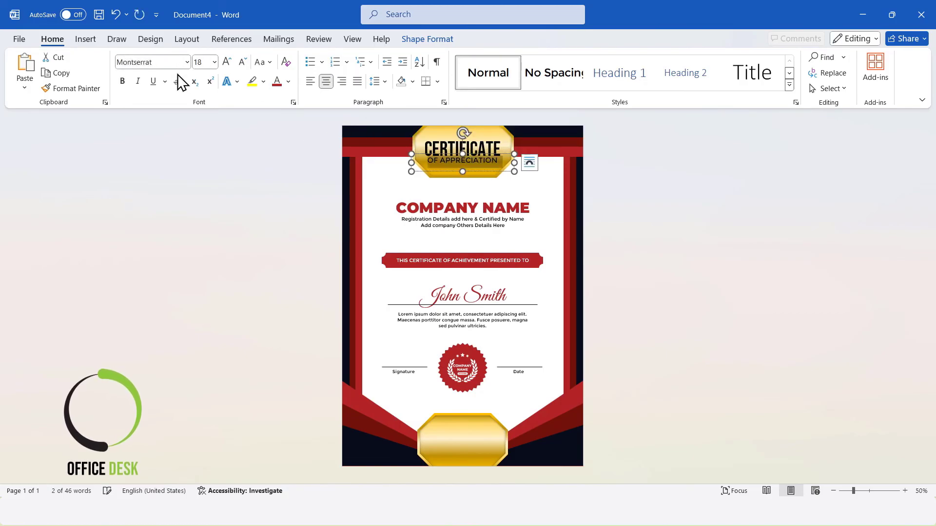
Nudge the OF APPRECIATION text box slightly lower beneath the title
click(726, 187)
click(493, 161)
drag(490, 158, 490, 159)
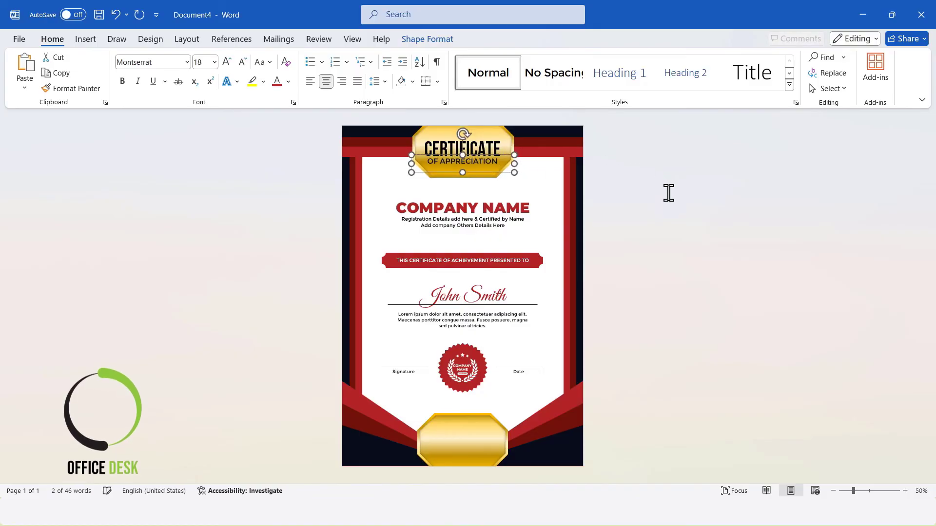
click(669, 192)
click(500, 144)
click(645, 161)
Duplicate the CERTIFICATE text box onto the bottom gold badge and change its text to 2028
click(472, 139)
drag(476, 141, 469, 427)
double_click(416, 435)
text(2028)
key(BackSpace)
text(5)
key(BackSpace)
text(8)
Select all the 2028 text and set its font size to 72
key(ctrl+a)
click(48, 39)
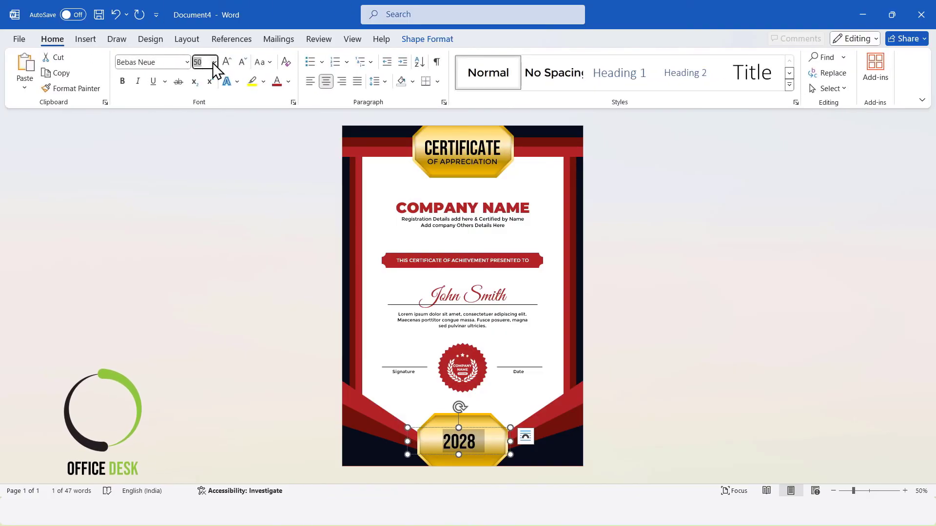
click(213, 64)
click(202, 297)
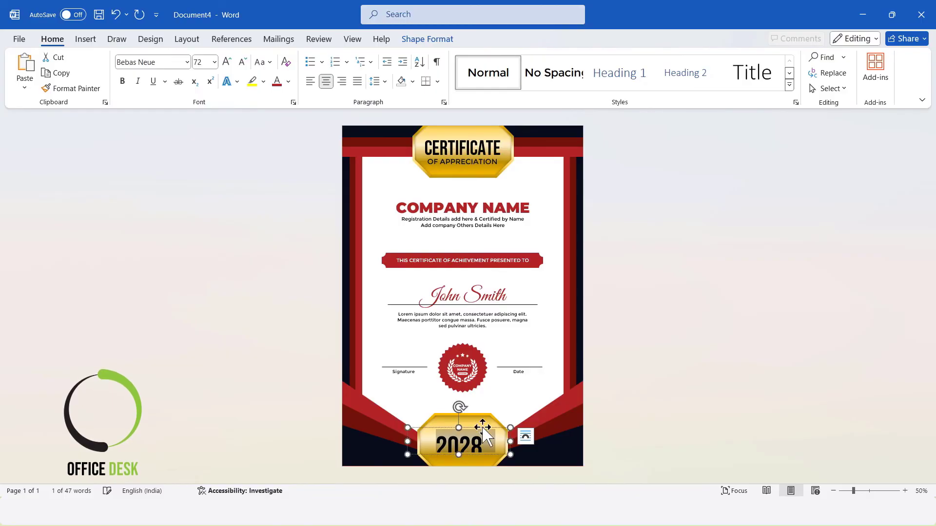
Centre the 2028 text box horizontally and move it up to sit on the bottom badge
drag(460, 456, 459, 461)
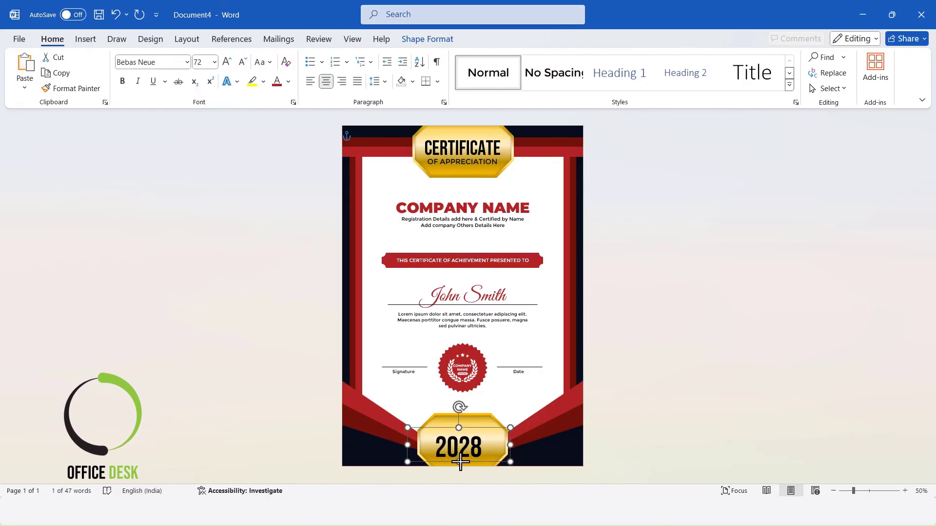
click(427, 39)
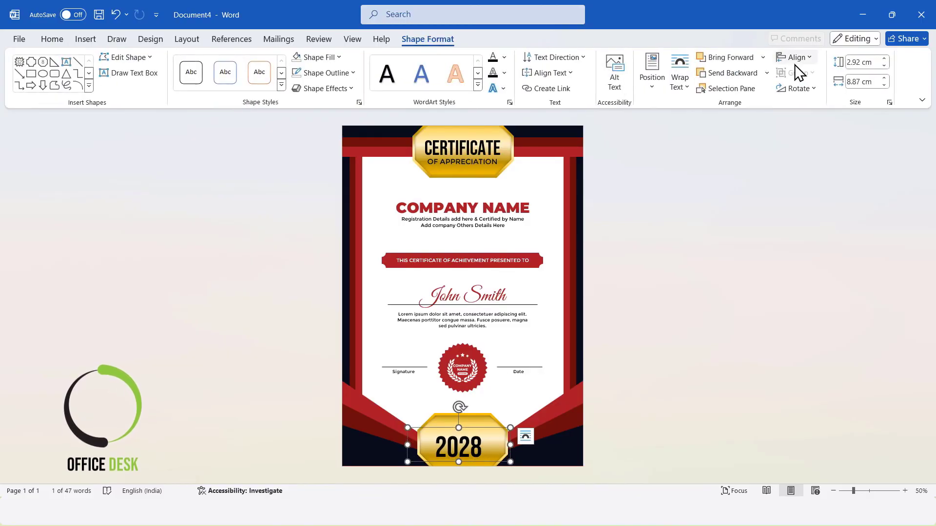
click(795, 59)
click(800, 94)
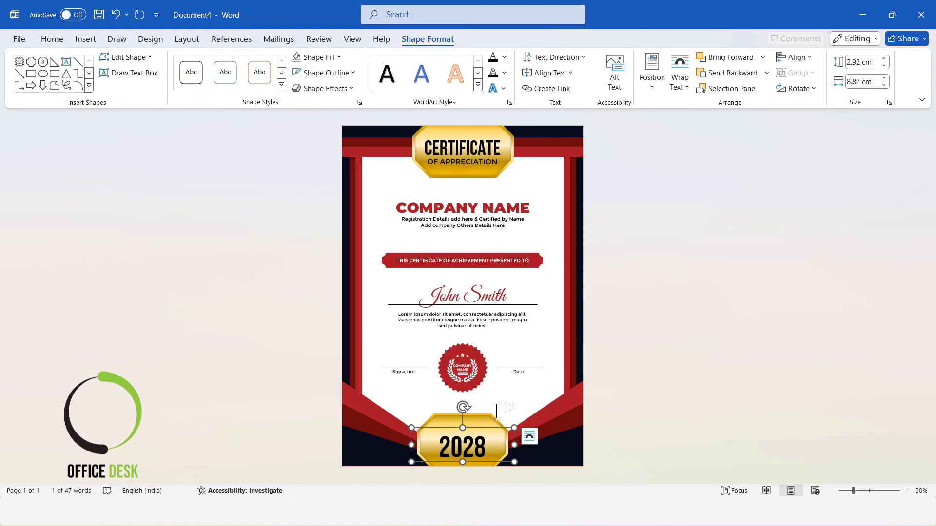
key(Up)
key(Up)
key(Up)
key(Up)
key(Up)
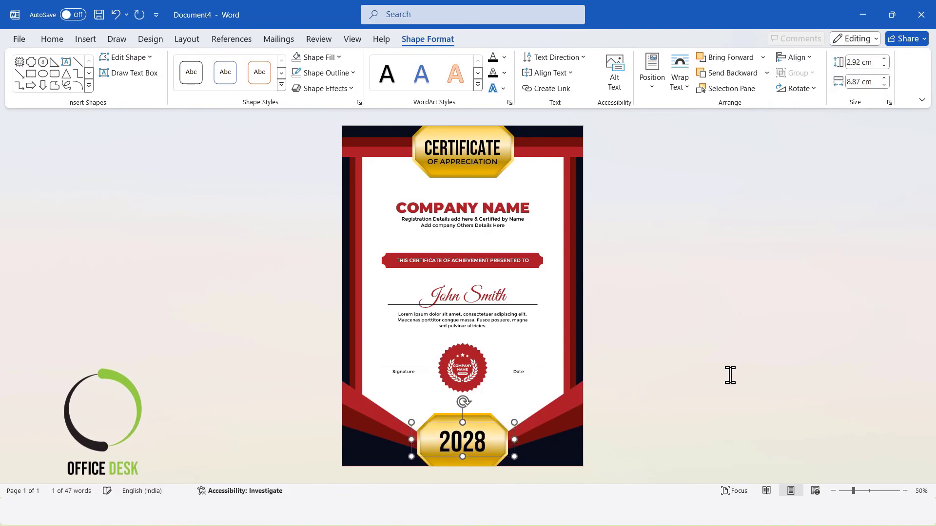
key(Up)
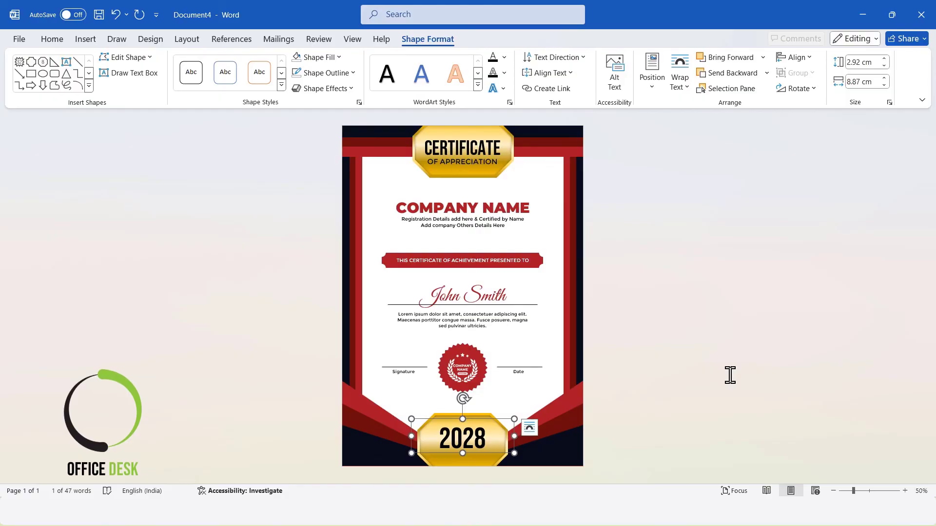
click(730, 374)
Copy the AWARDS text box from Document3 and paste it into the certificate
click(480, 421)
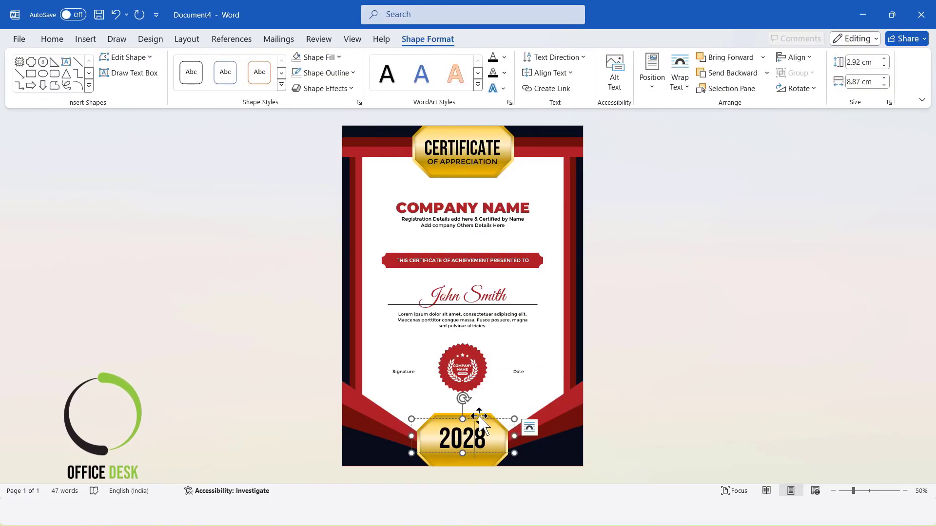
click(713, 399)
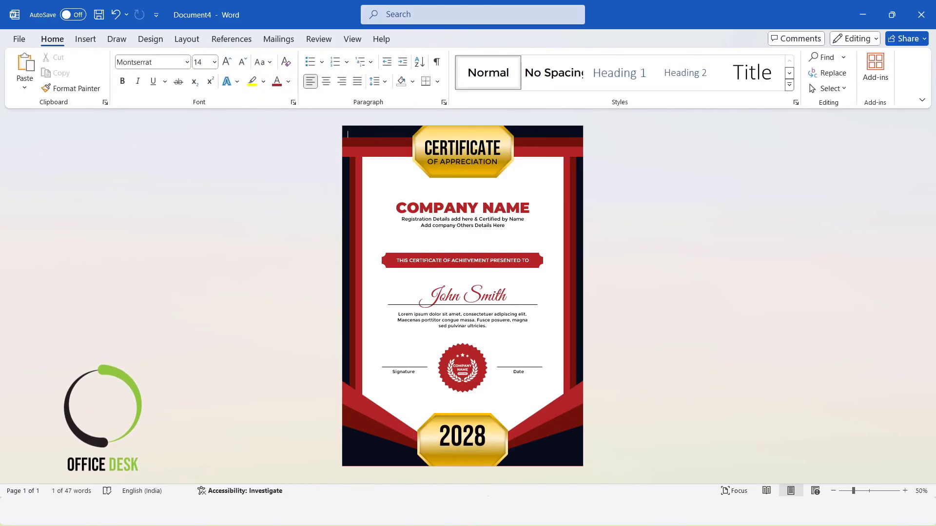
mouse_move(485, 519)
click(369, 455)
click(479, 316)
drag(477, 306, 478, 305)
click(863, 19)
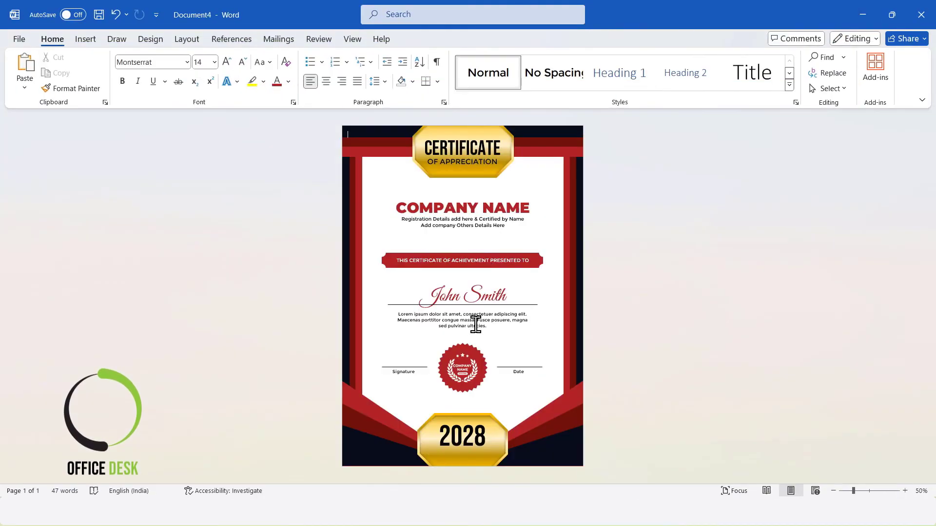
key(ctrl+v)
Move the AWARDS text box under 2028 on the bottom badge and set its font to Montserrat Black
click(393, 138)
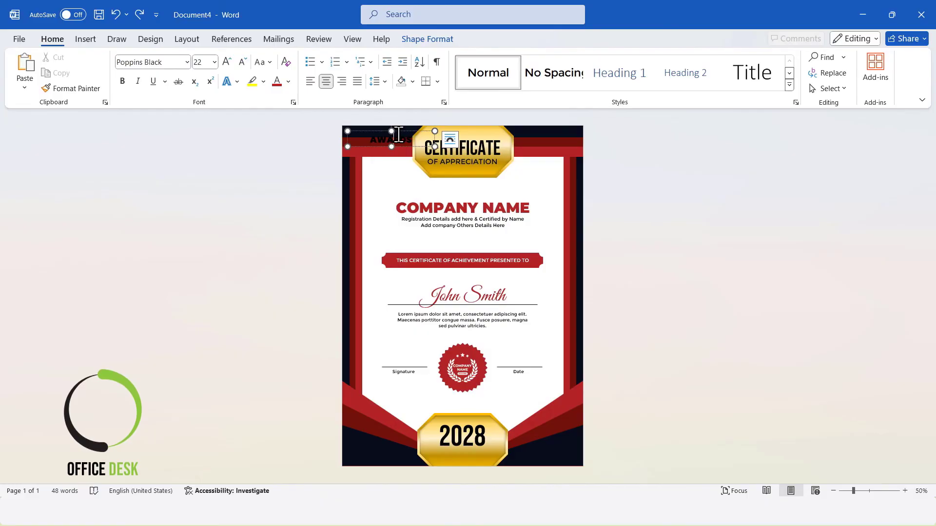
drag(403, 131, 472, 441)
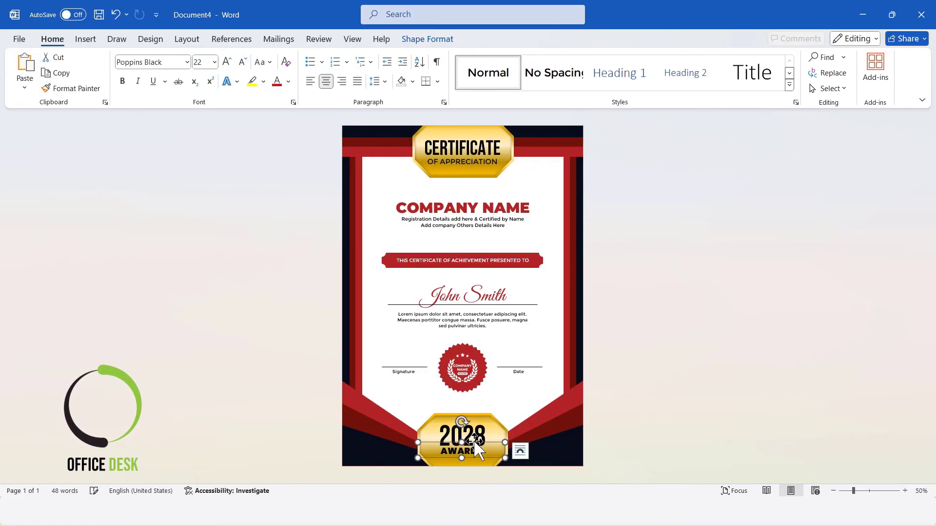
click(167, 66)
text(Montserrat)
key(Return)
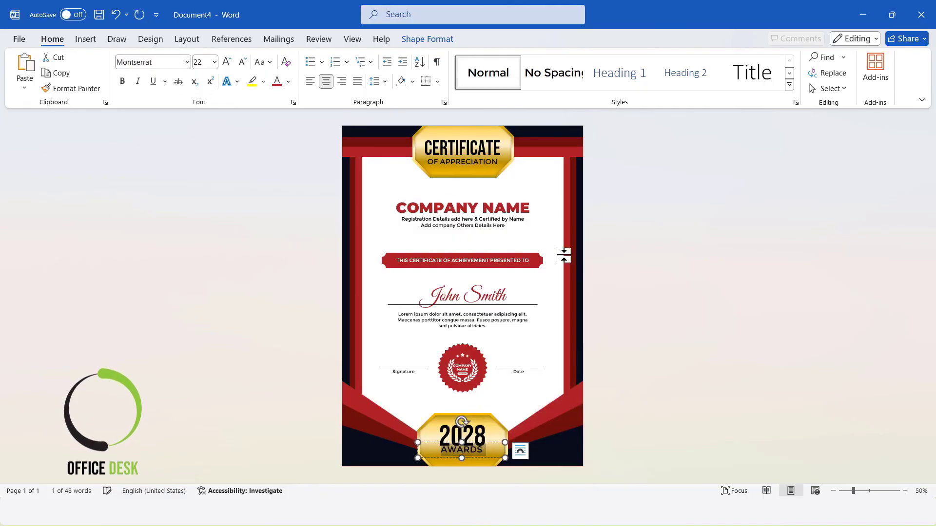
click(171, 62)
click(170, 62)
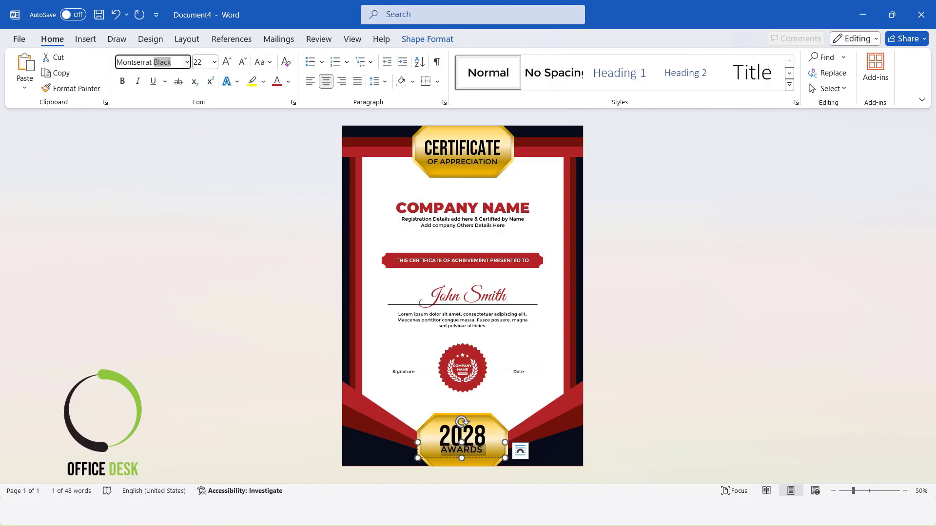
key(Return)
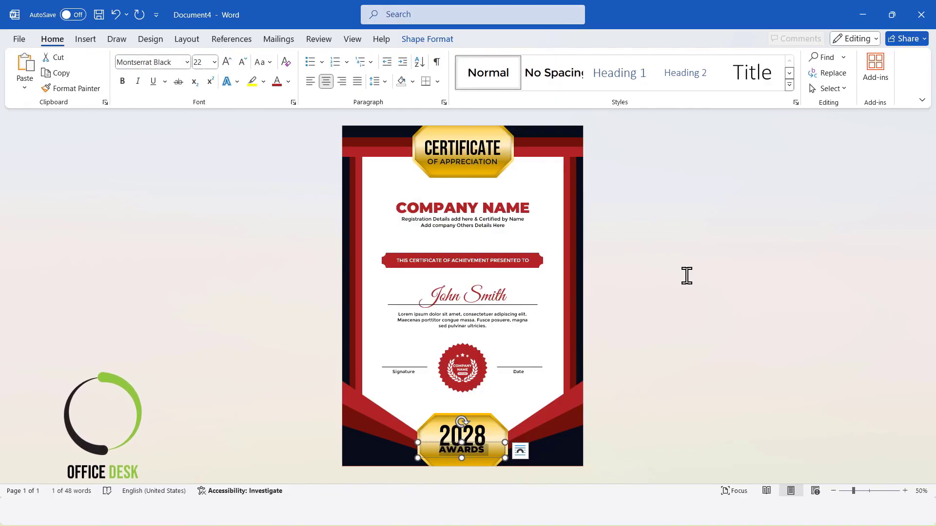
Select the 2028 text box on the bottom badge
click(686, 276)
click(478, 431)
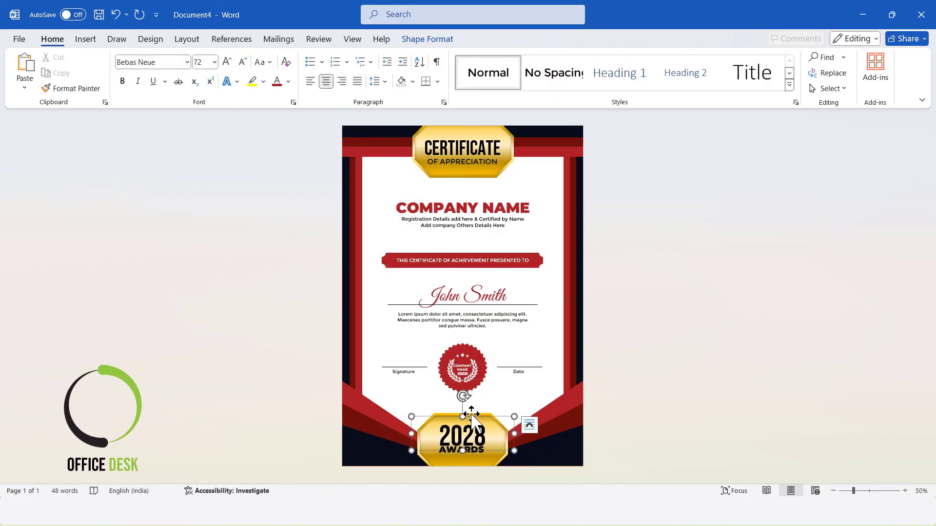